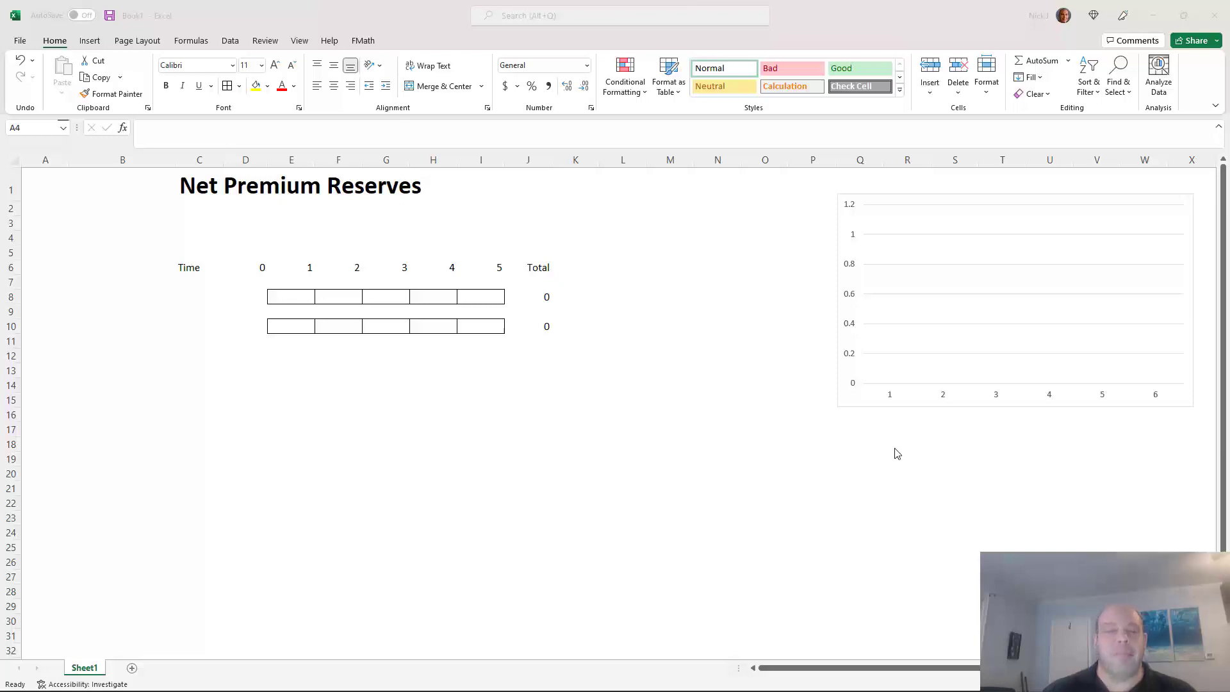
Bring the workbook to the front and move to the time 0 cell D6.
key("alt+Tab")
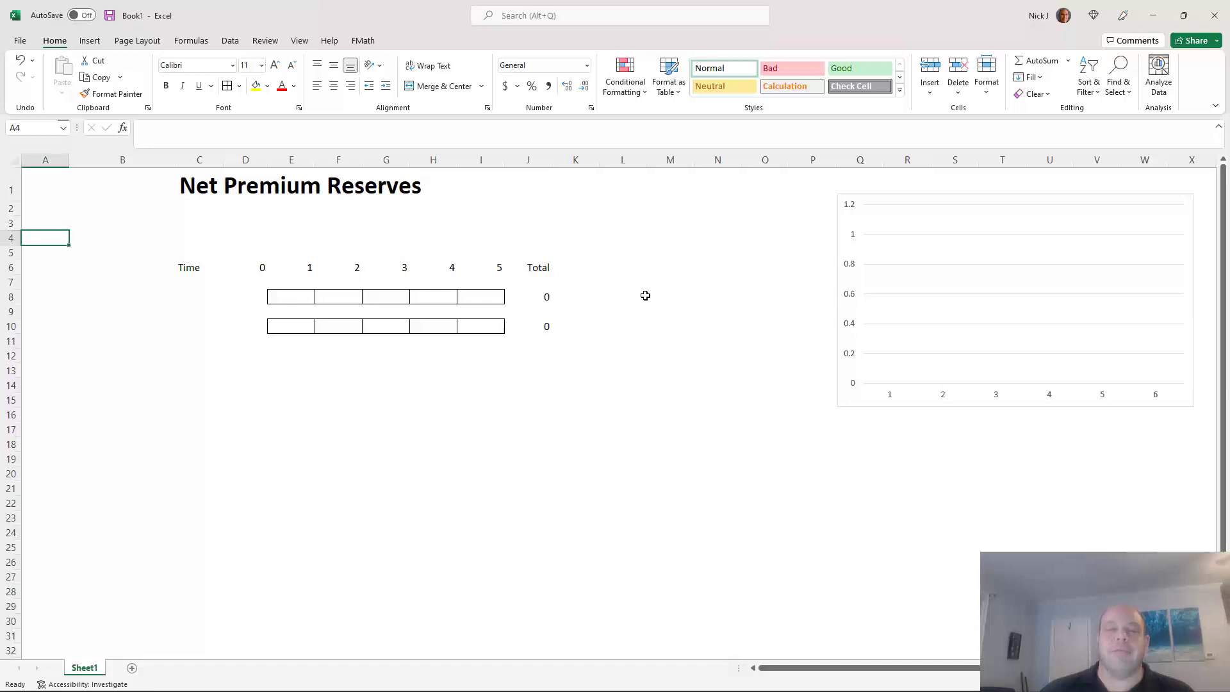
key("Down")
key("Right")
key("Right")
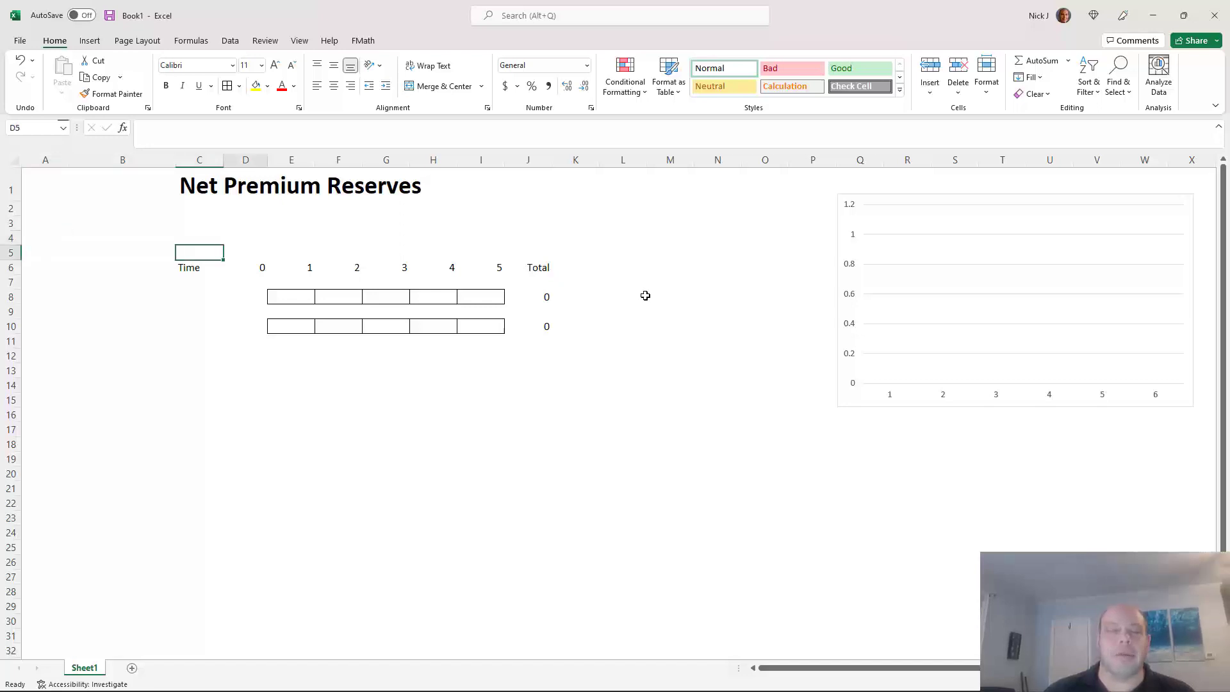
key("Right")
key("Down")
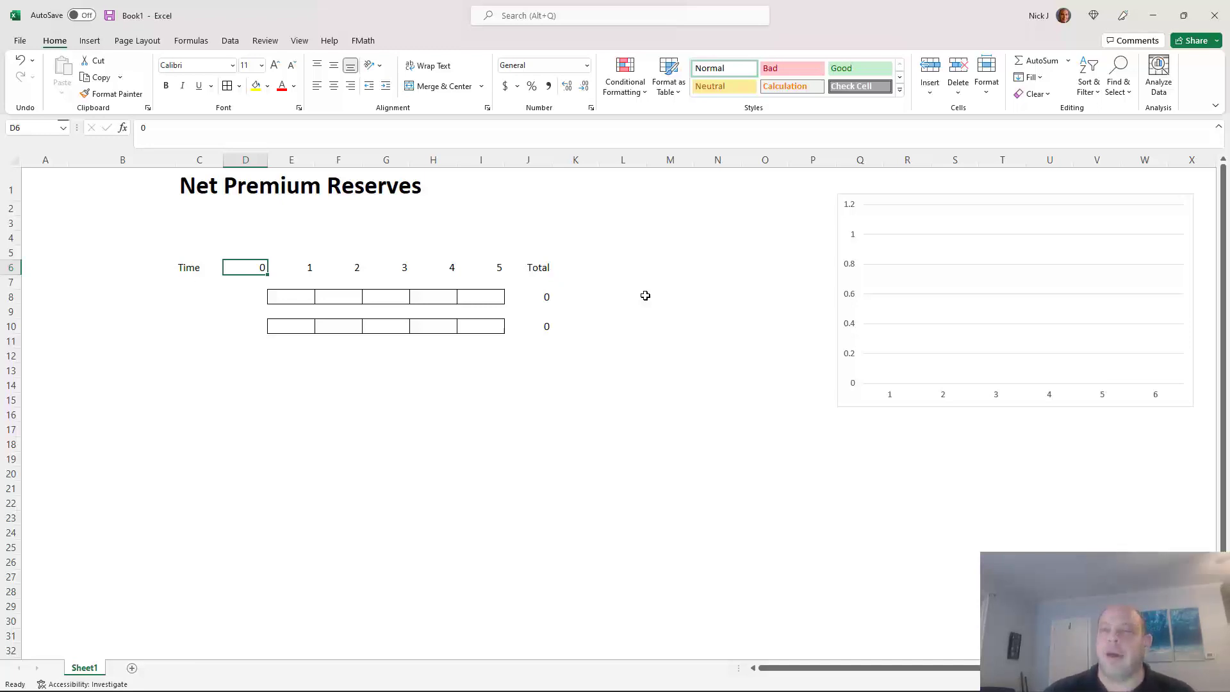
Move along the time row, then settle on empty cell D4 above time 0.
key("Right")
key("Down")
key("Down")
key("Left")
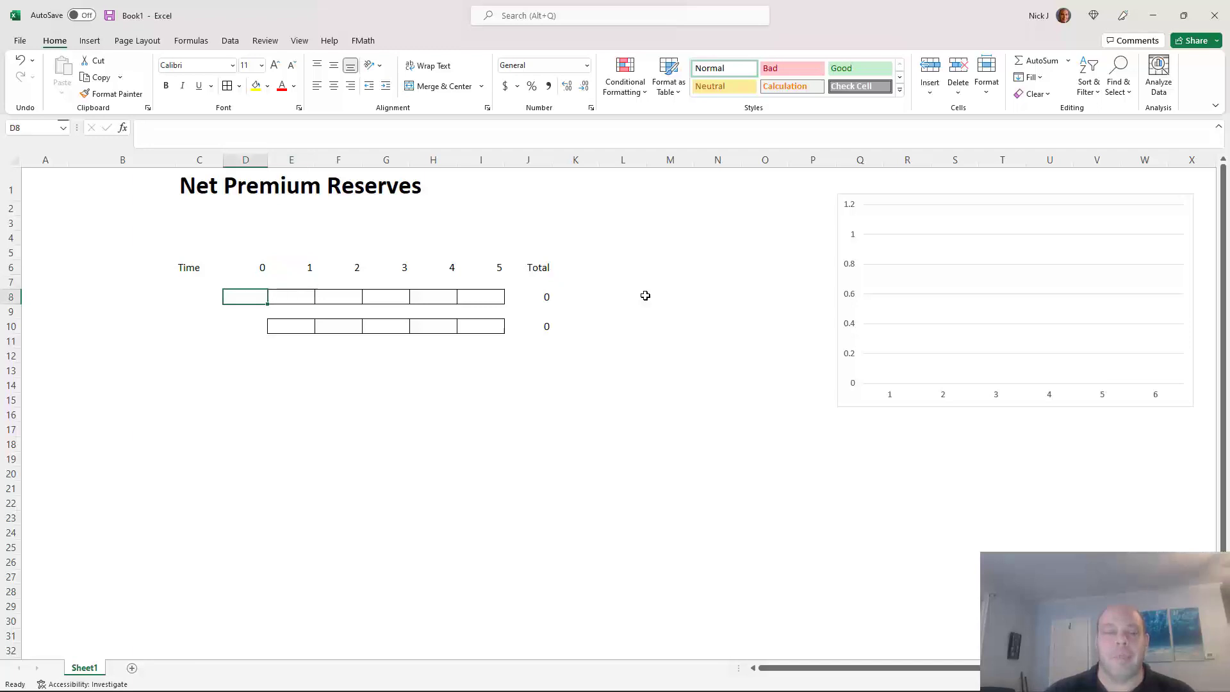
key("Up")
key("Up")
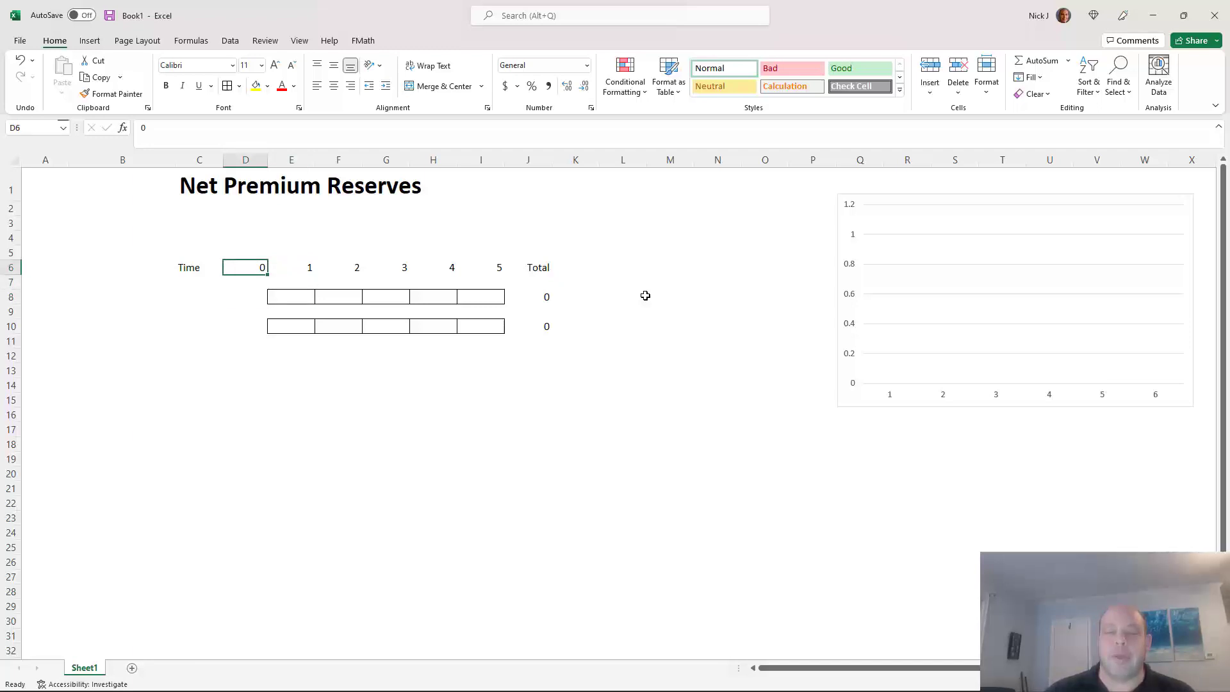
key("Right")
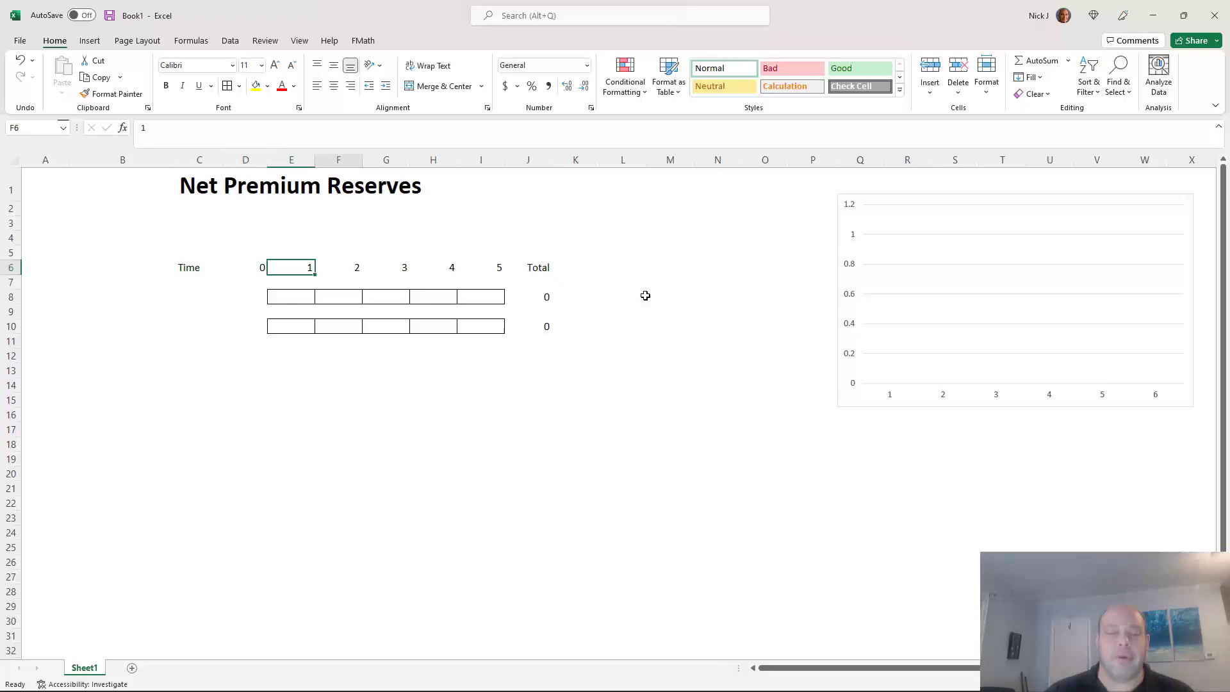
key("Right")
key("Right")
key("Right")
key("Right")
key("Right")
key("Left")
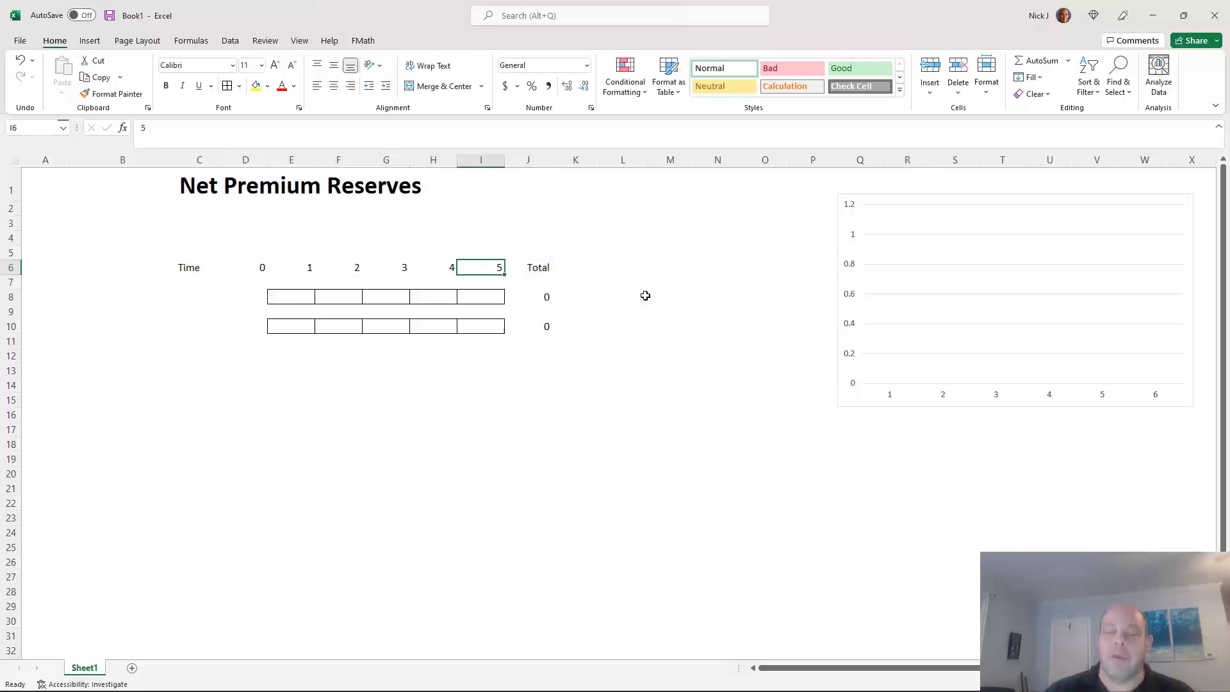
key("Left")
key("Left")
key("Left")
key("Left")
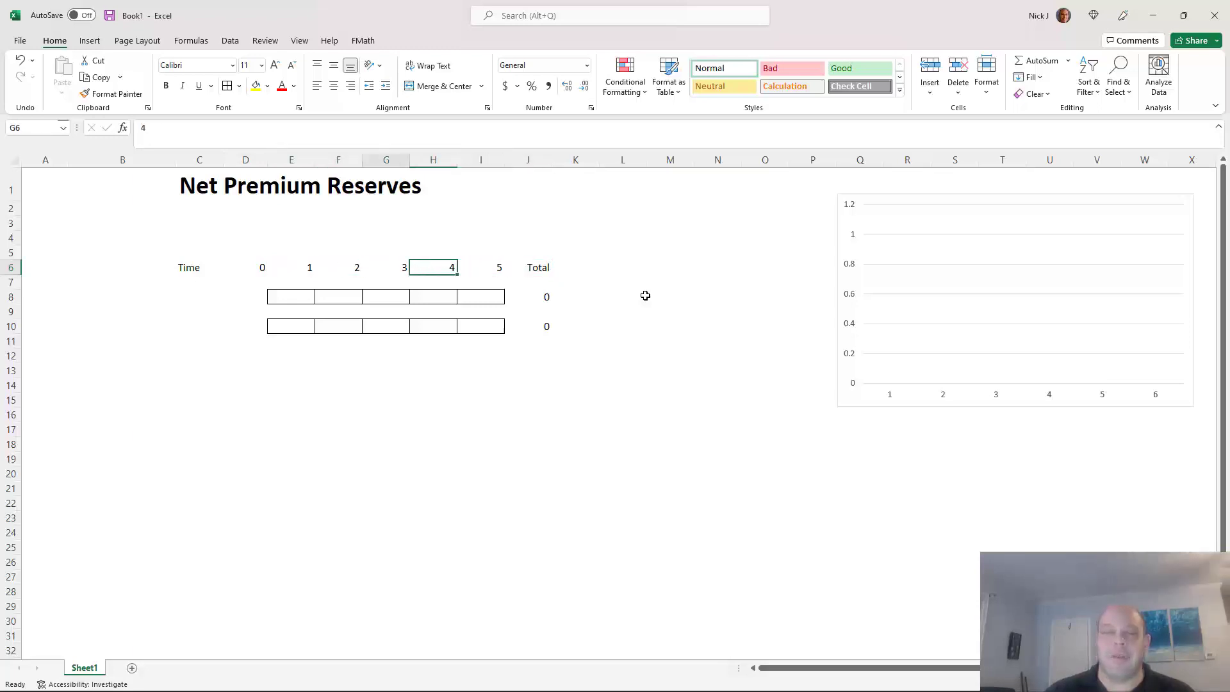
key("Left")
key("Up")
key("Up")
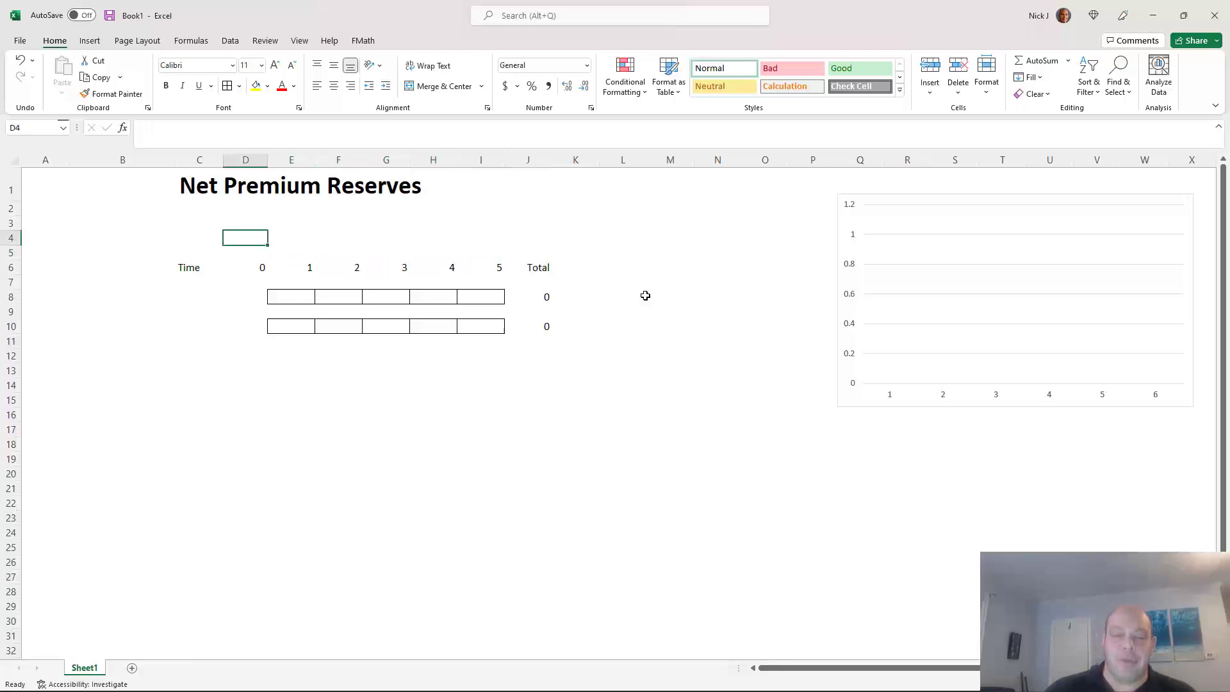
Enter seed labels BOY1, BOY2, BOY3 in D4:F4 and EOY1, EOY2 in E5:F5.
type("BOY1")
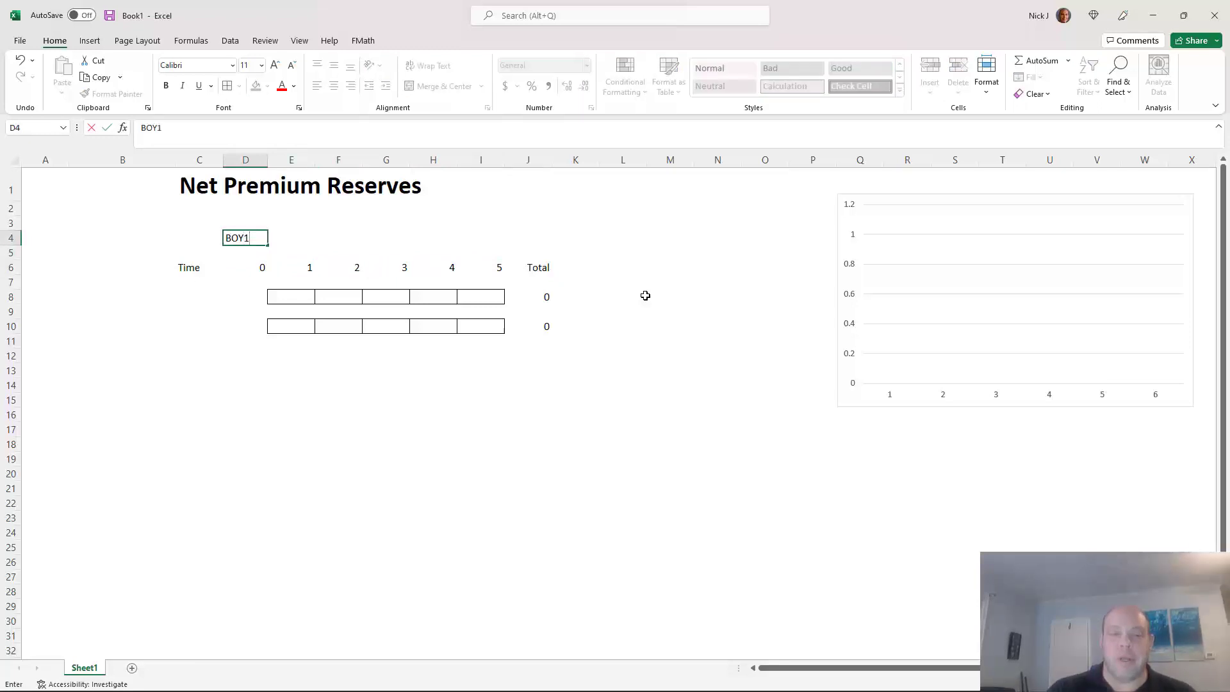
key("Right")
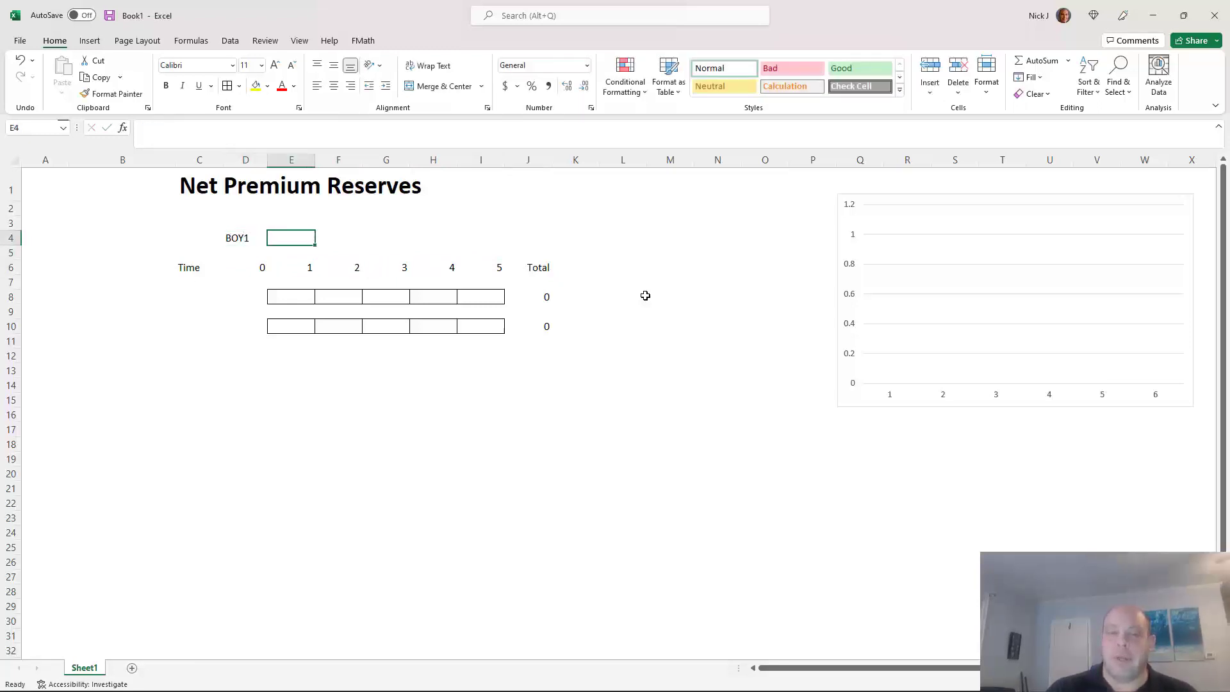
type("BOY")
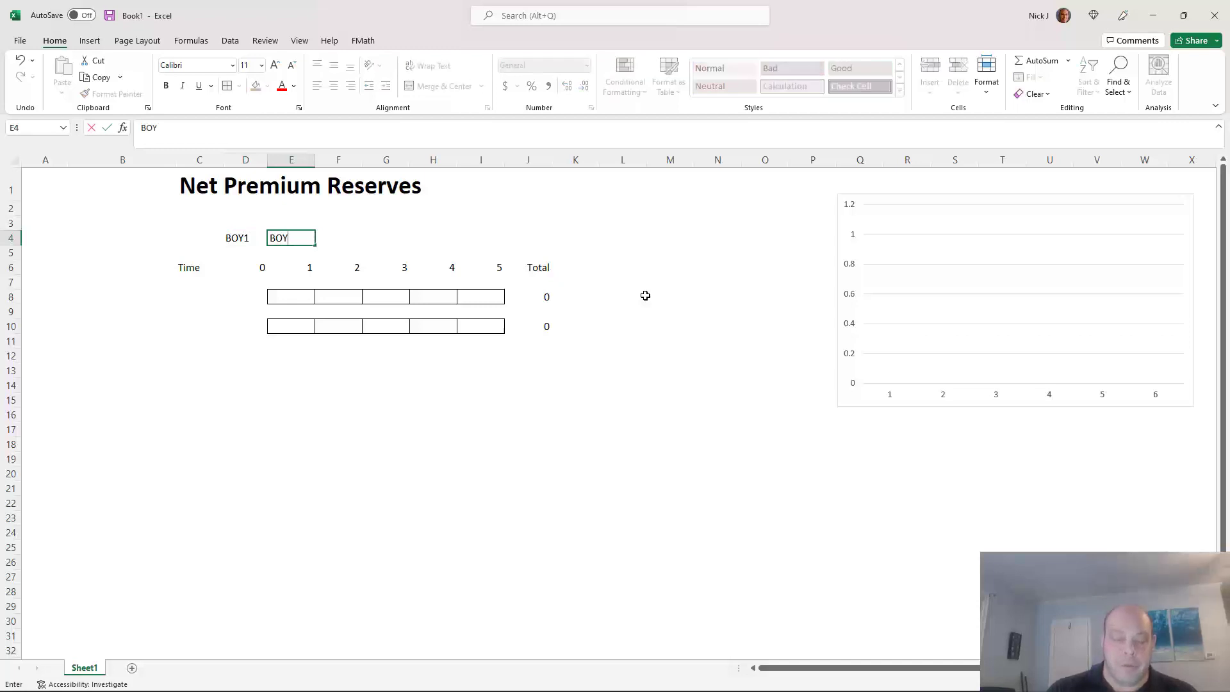
type("2")
key("Return")
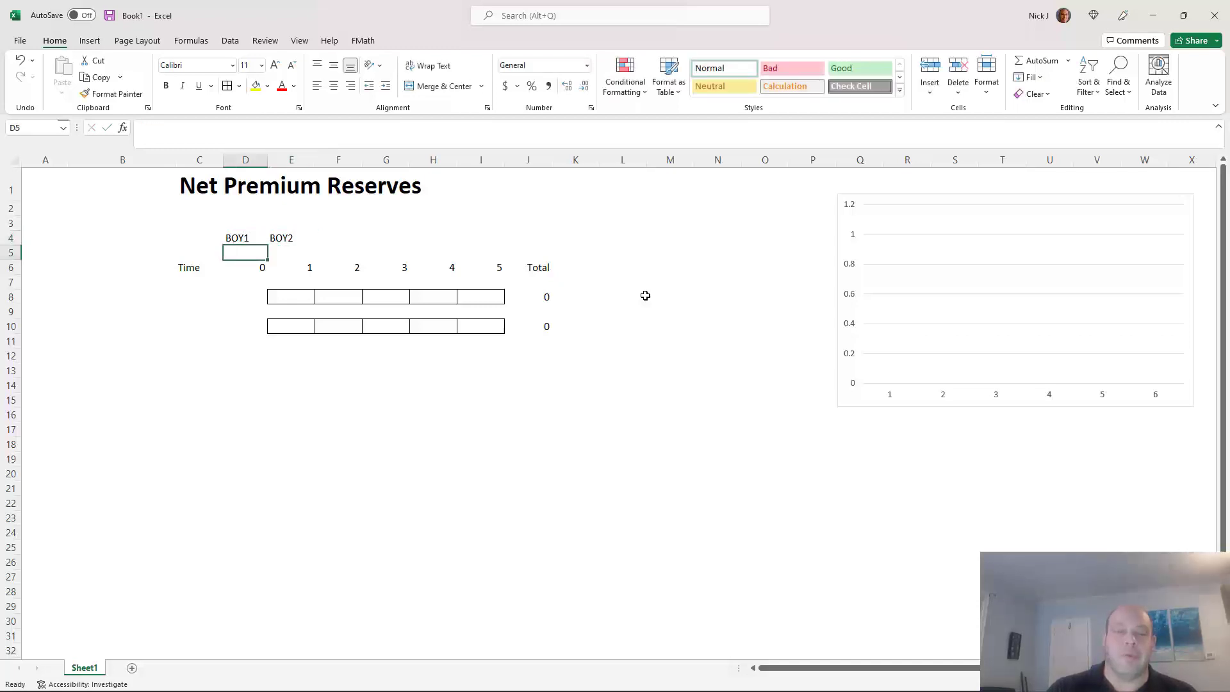
type("EOY")
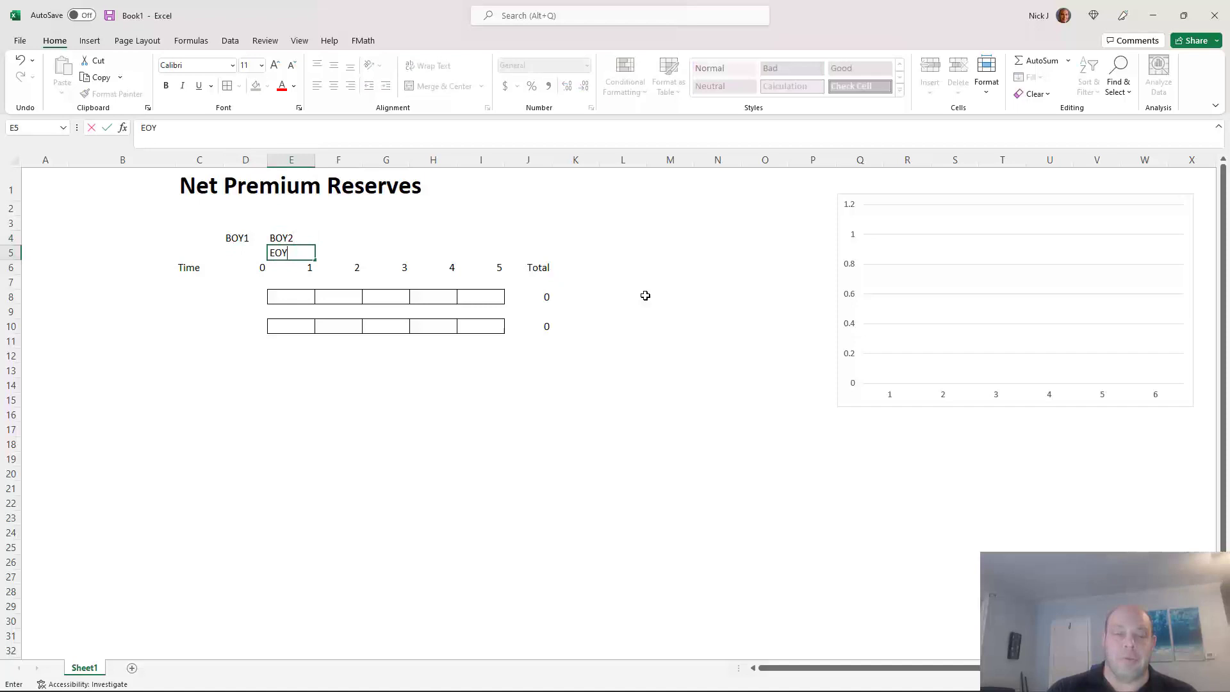
type("1")
key("Tab")
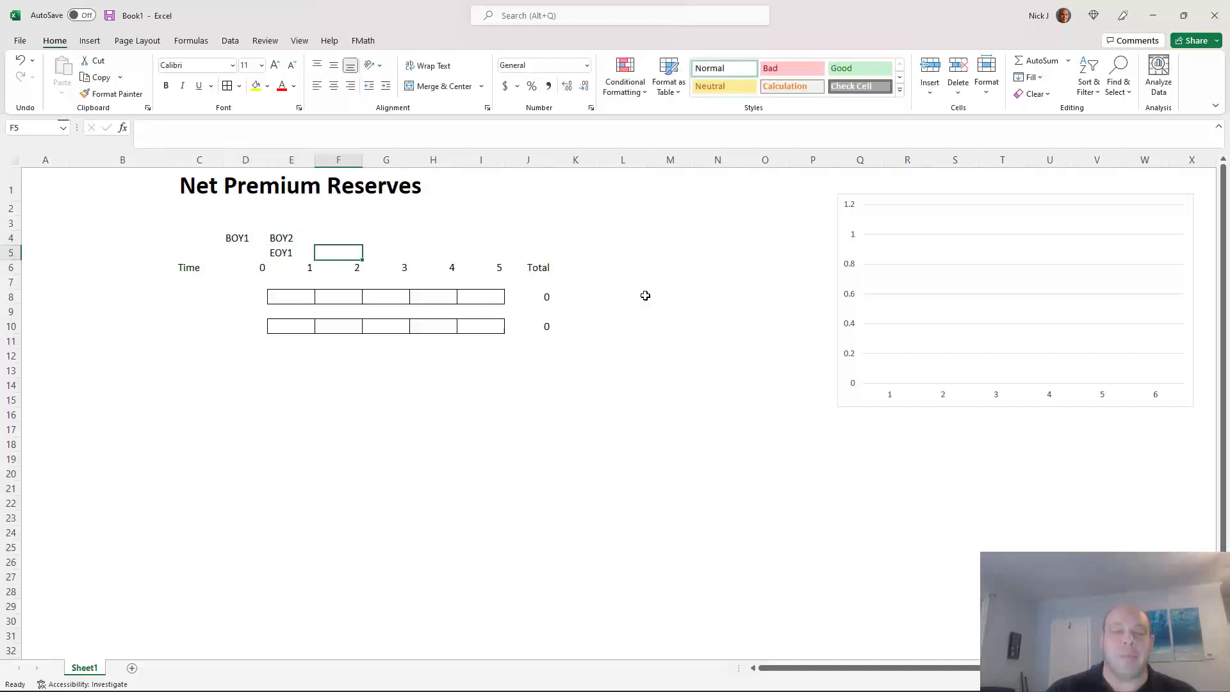
type("EOY2")
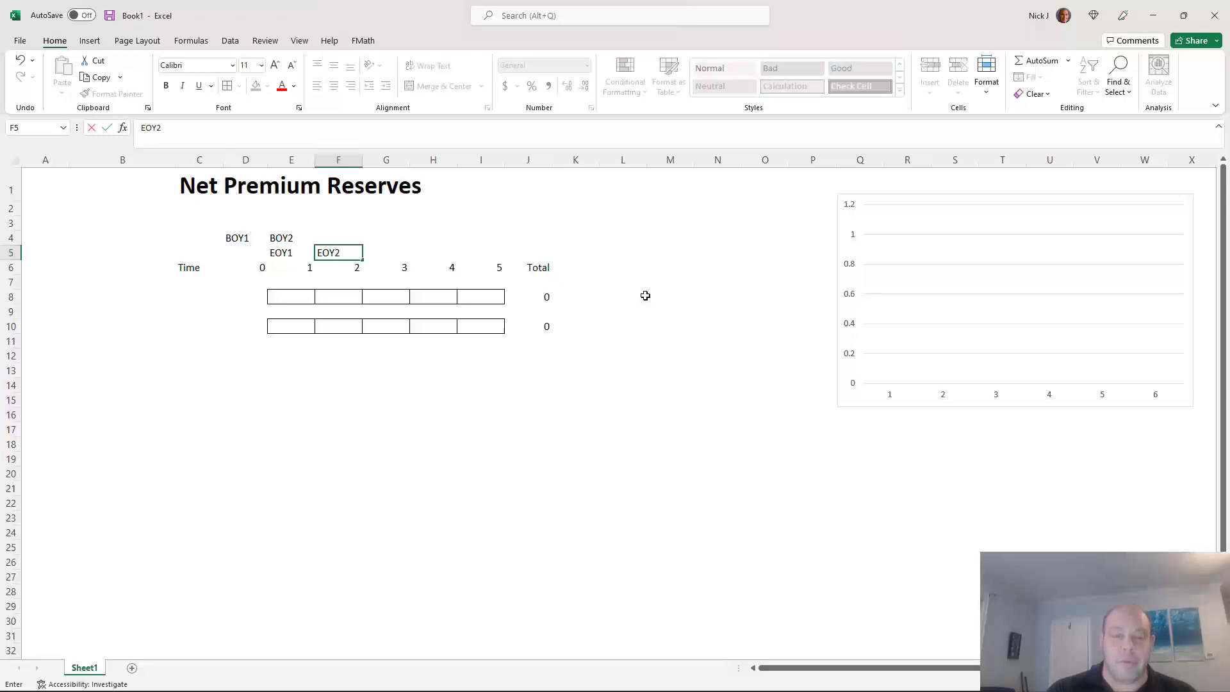
key("Up")
type("BOY")
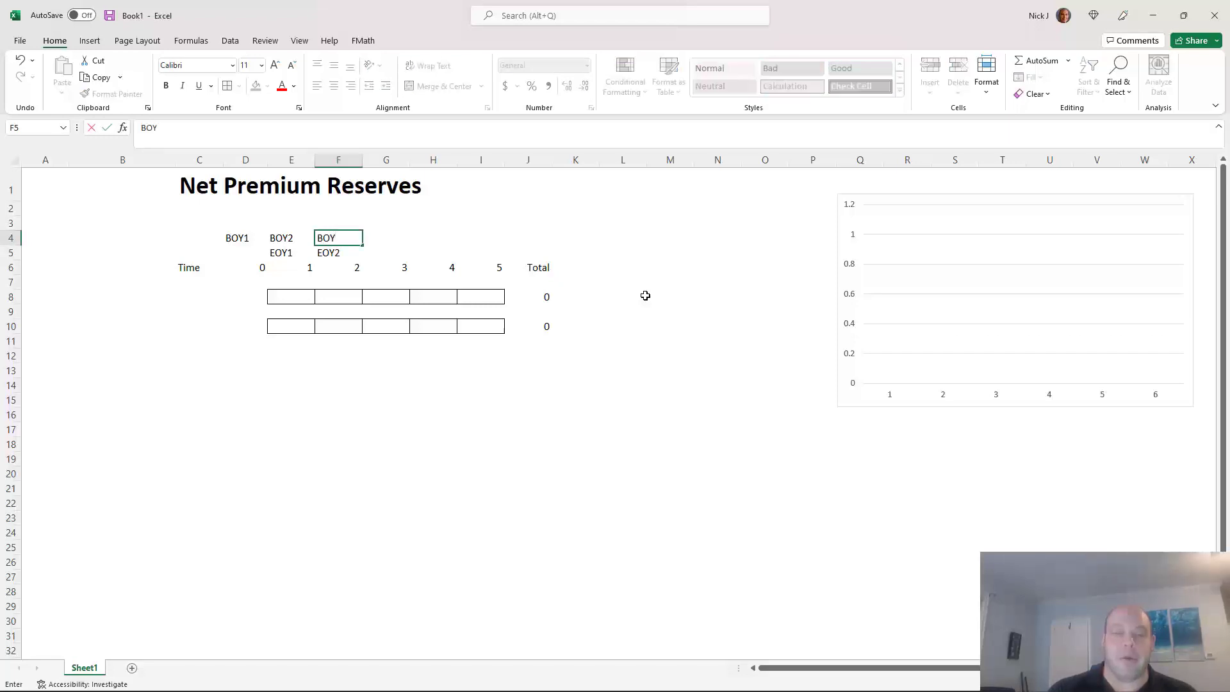
type("3")
key("Return")
Fill the label series out to BOY5 in H4 and EOY5 in I5.
key("Up")
key("shift+Left")
key("shift+Left")
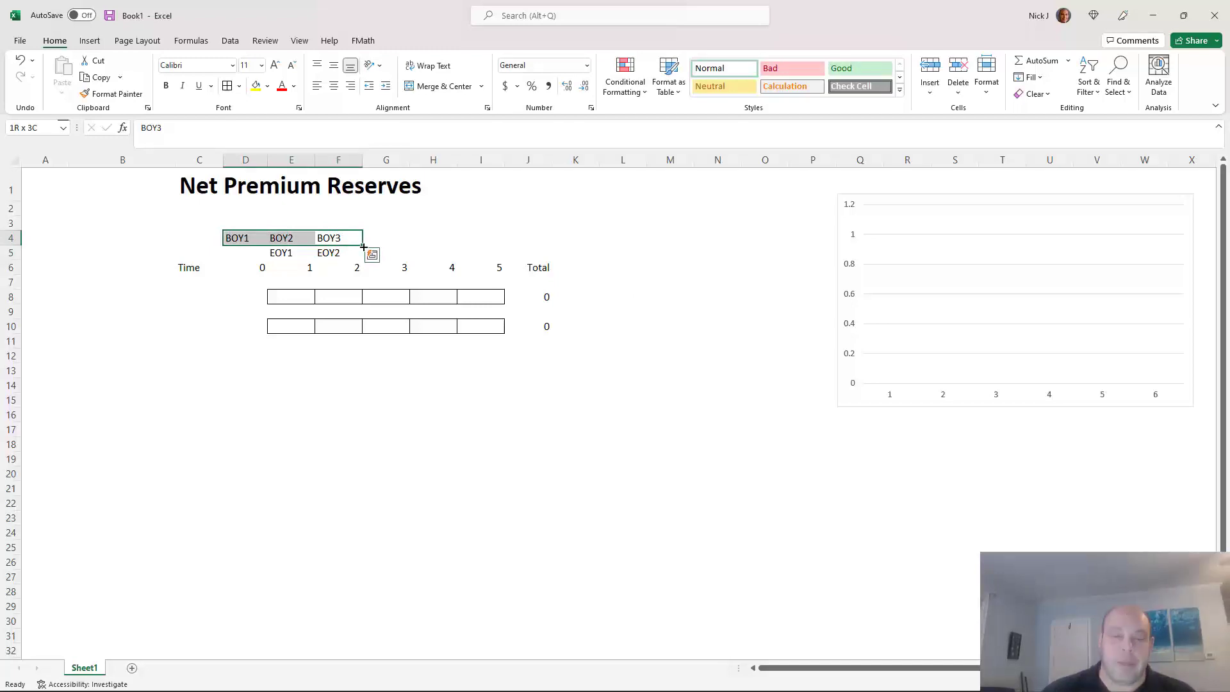
left_click_drag(363, 245, 466, 244)
left_click(339, 253)
key("shift+Left")
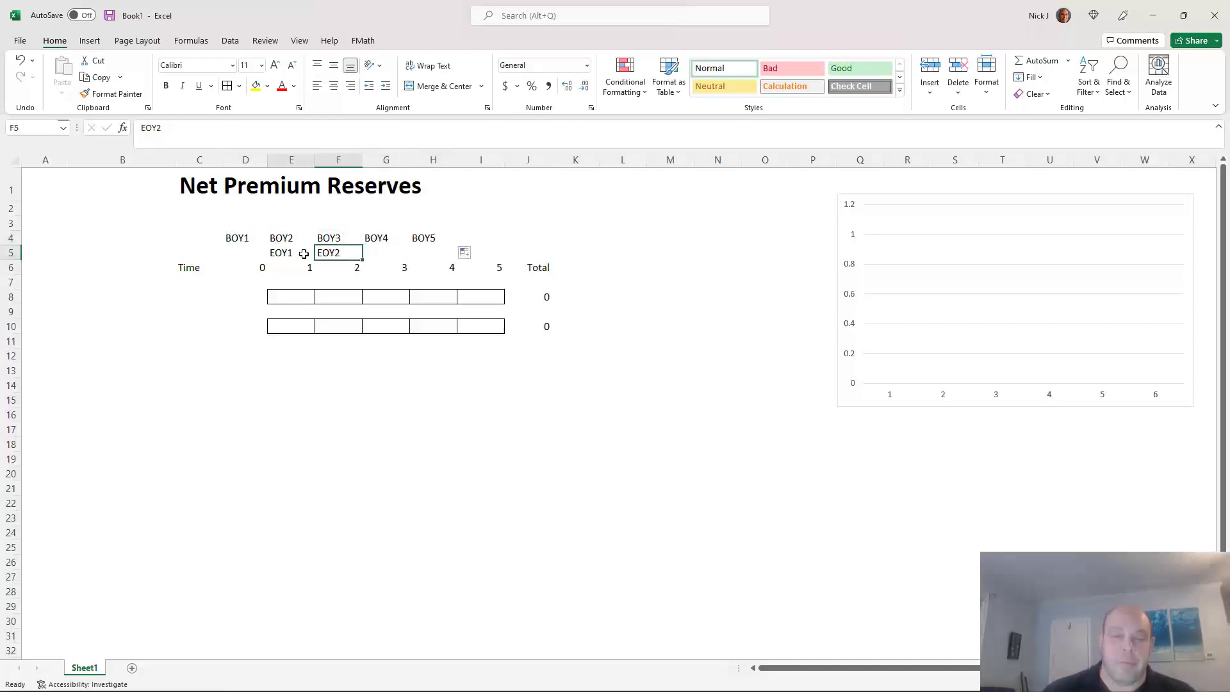
left_click_drag(363, 260, 483, 262)
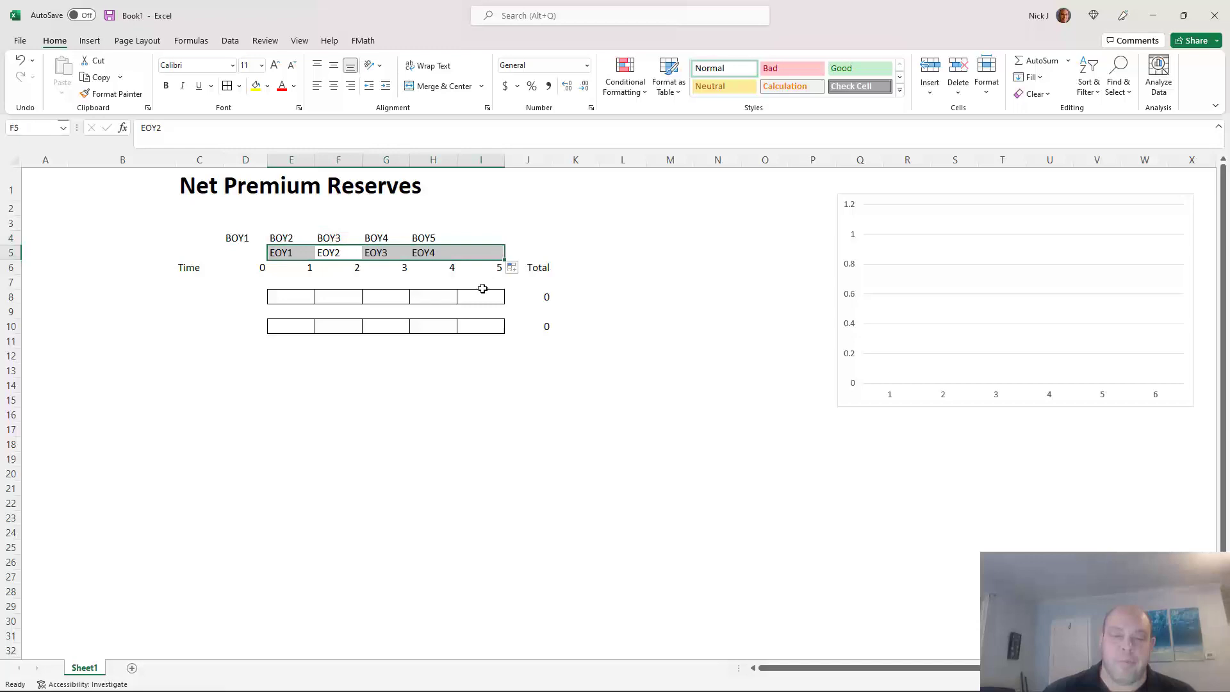
left_click(571, 341)
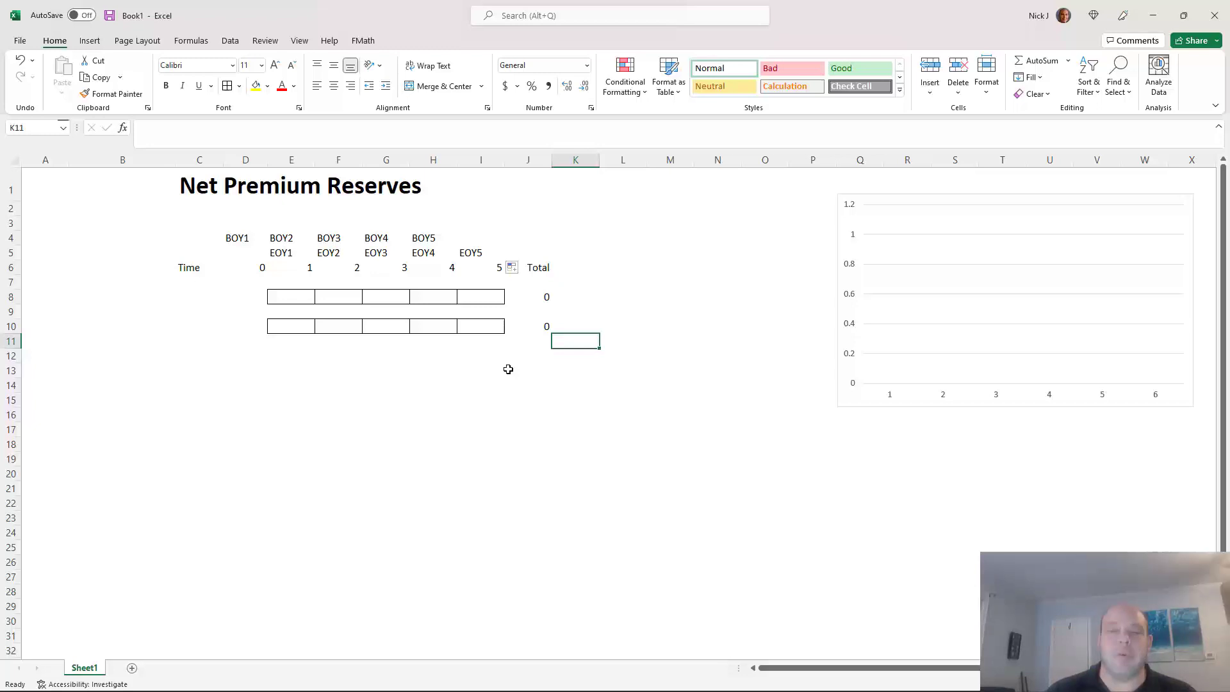
key("Left")
key("Left")
key("Left")
key("Left")
key("Left")
key("Left")
key("Left")
key("Left")
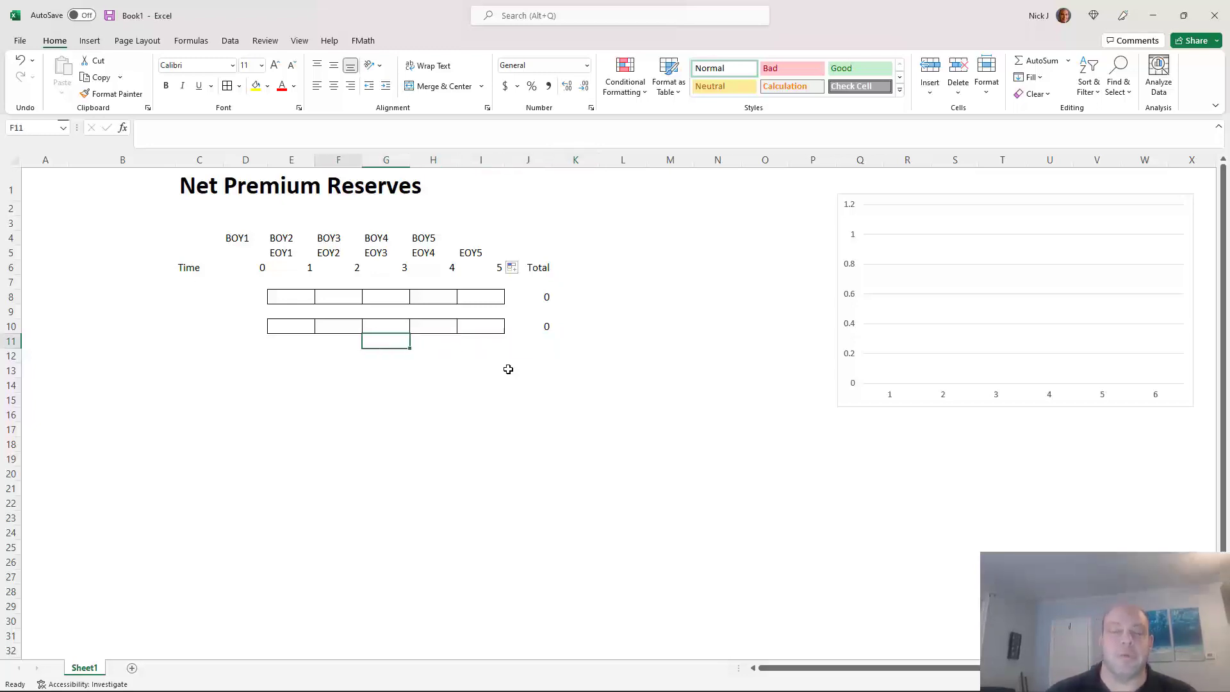
key("Up")
key("Up")
key("Up")
key("Right")
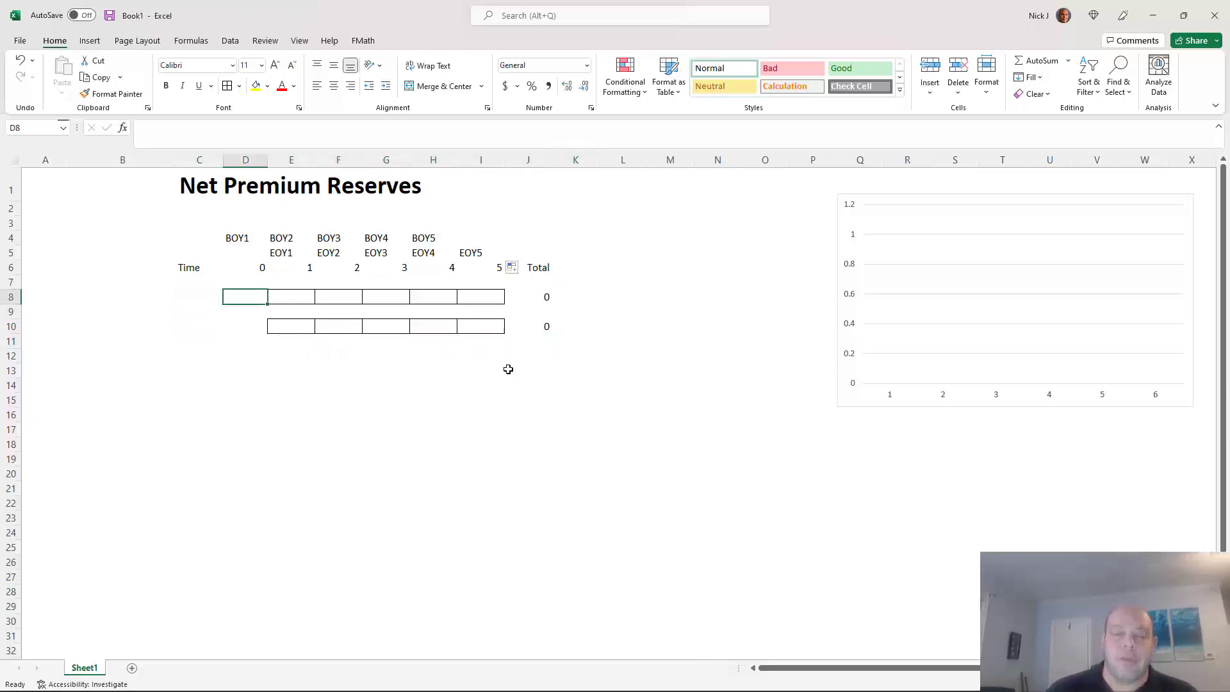
key("Left")
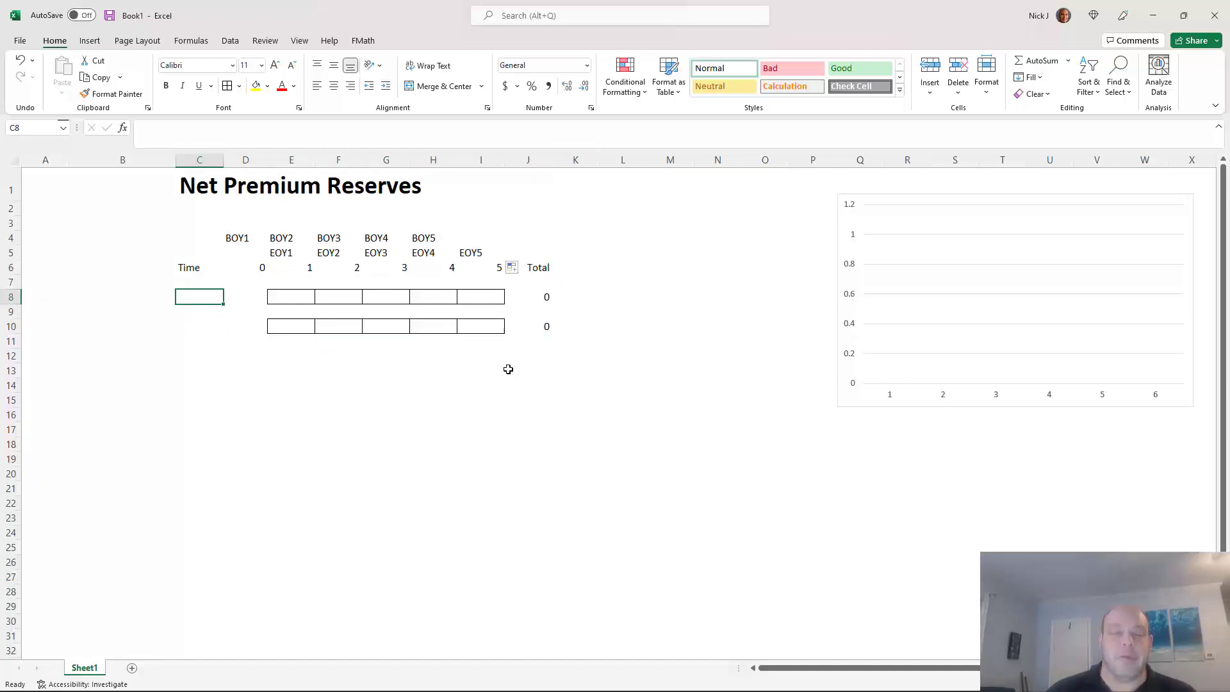
type("EC")
key("Return")
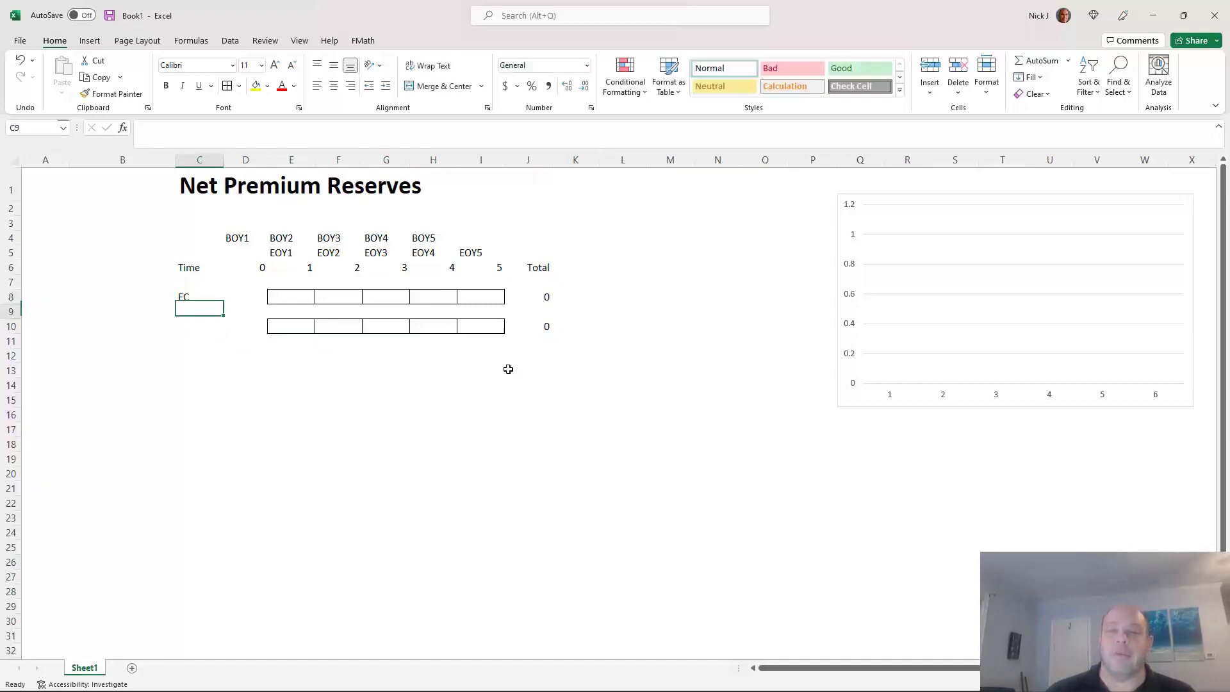
key("Left")
key("Up")
type("E")
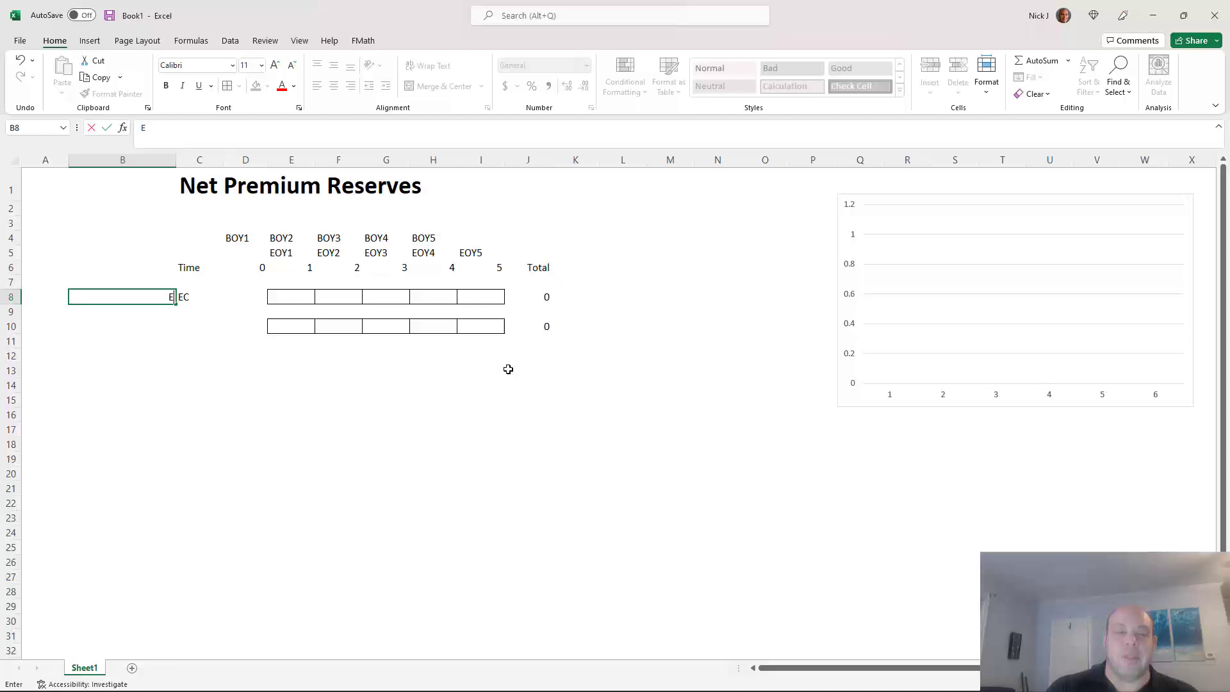
type("xpected Claims")
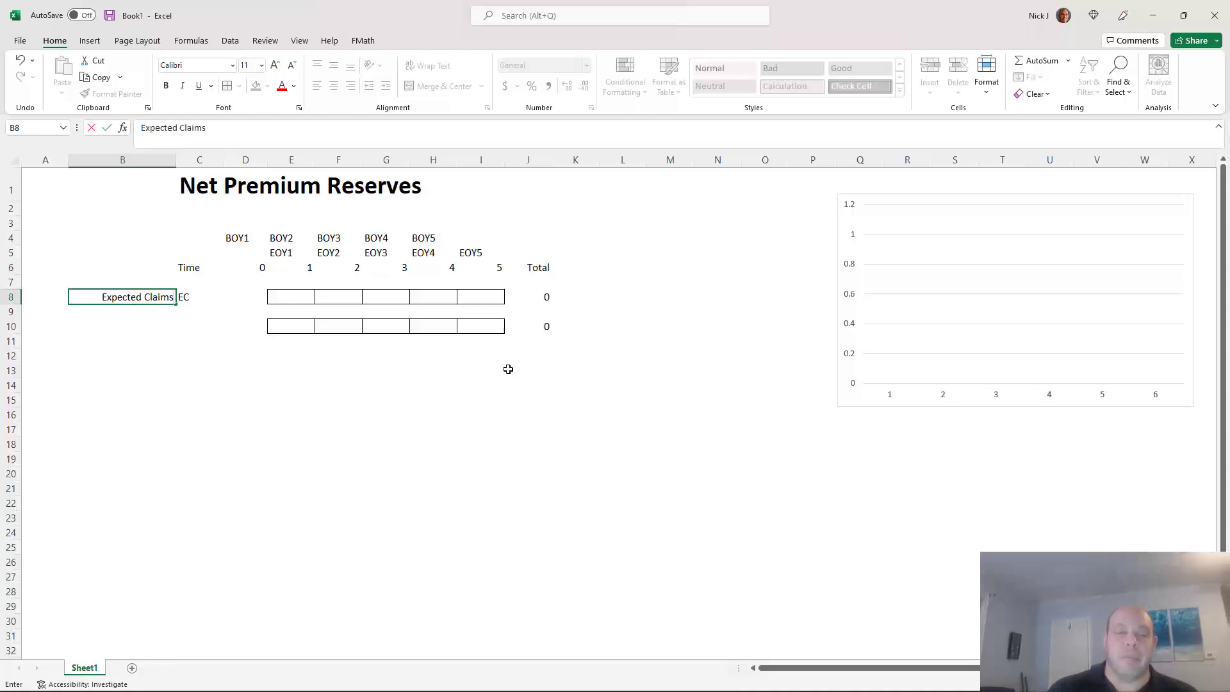
key("Return")
key("Up")
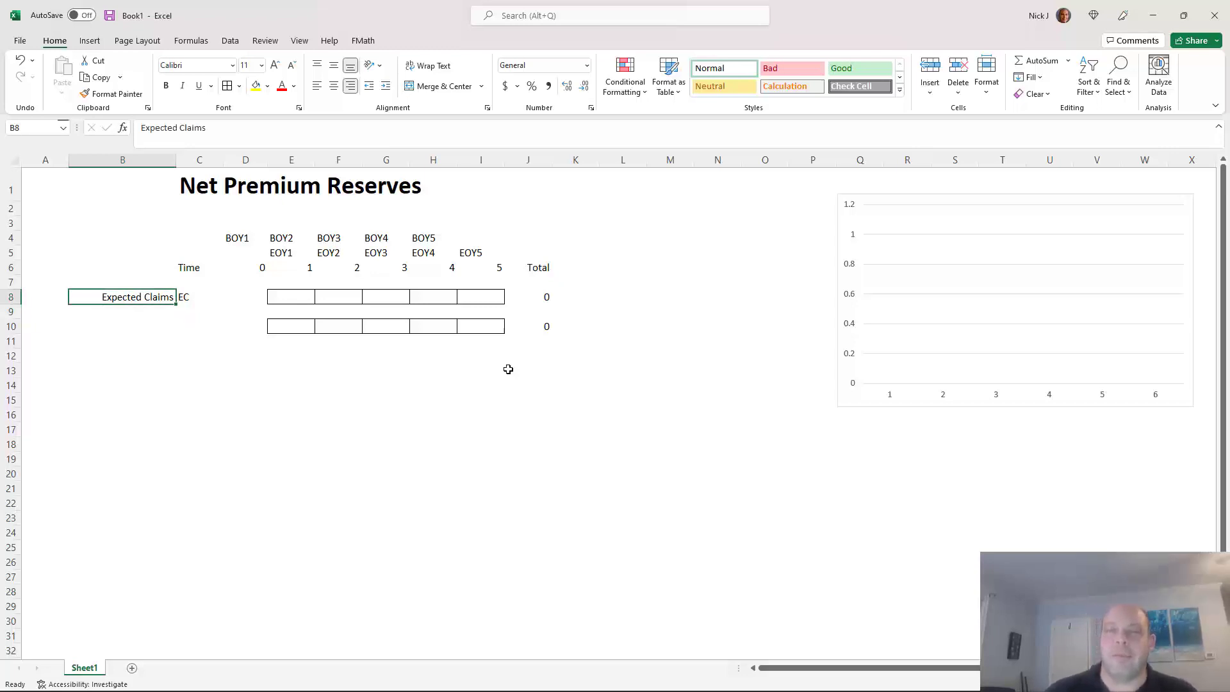
key("Right")
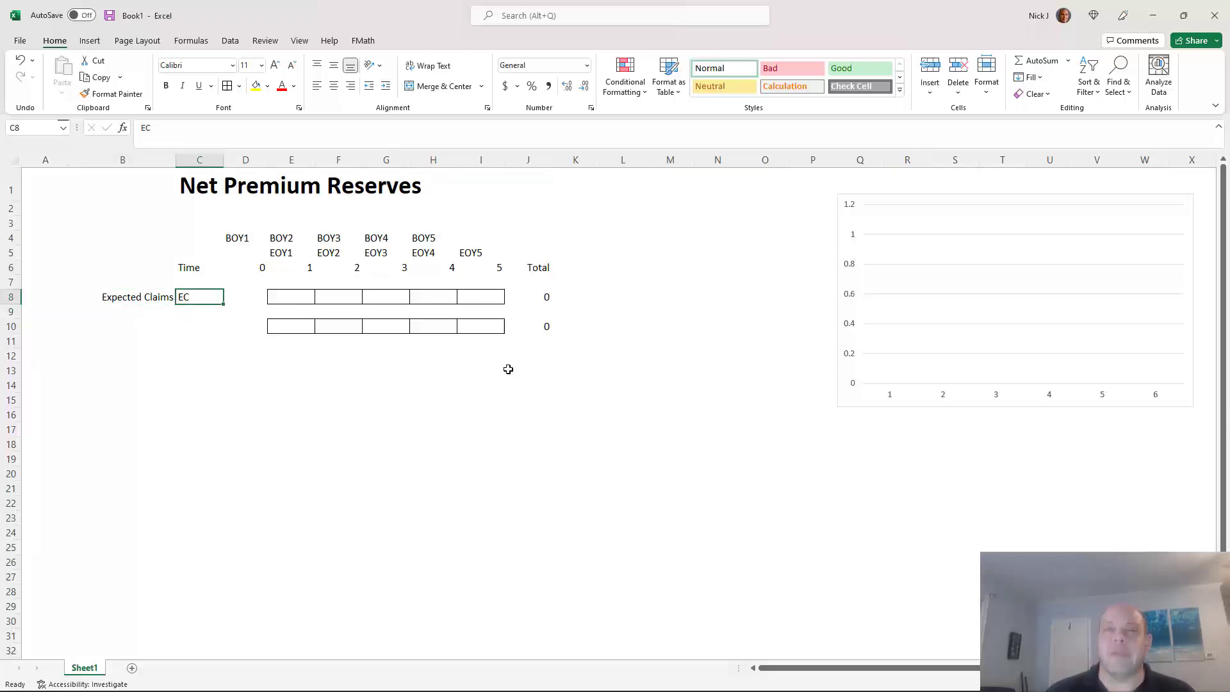
key("Right")
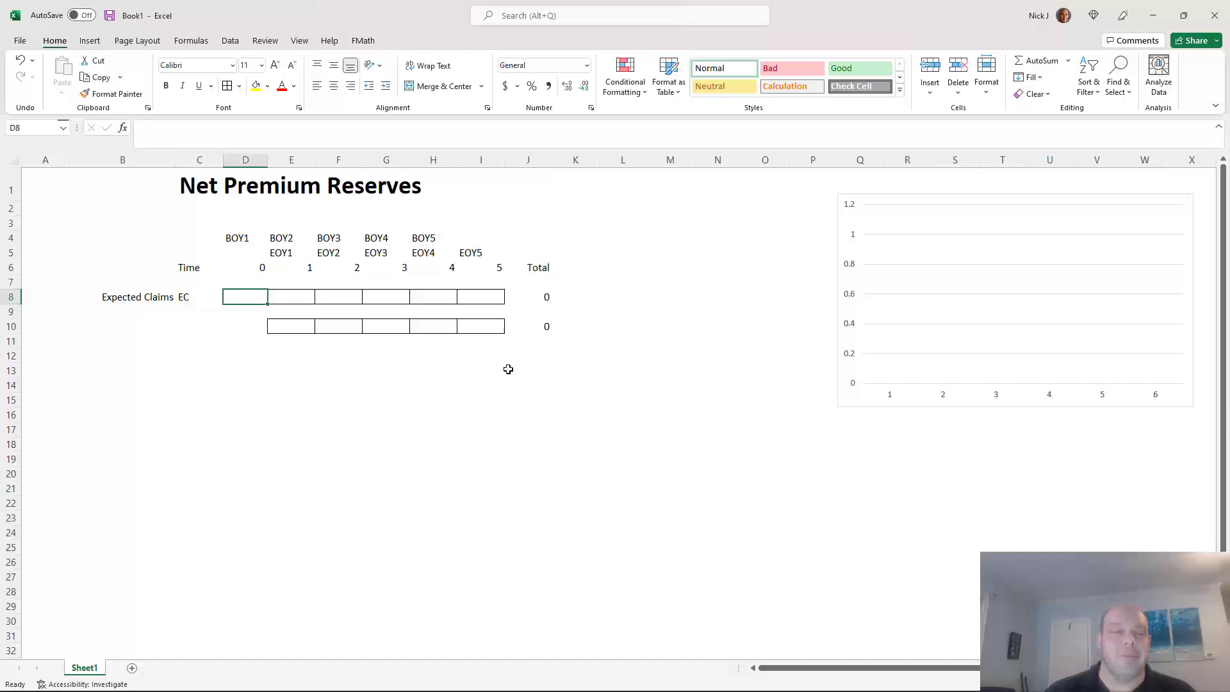
key("Right")
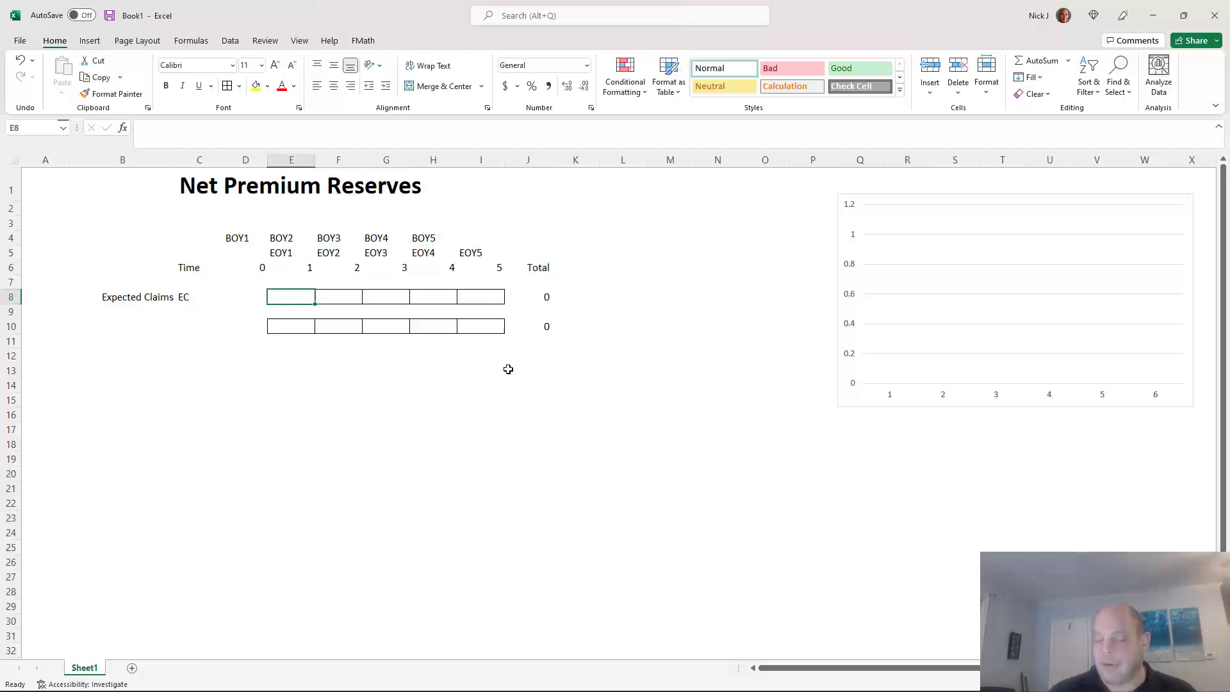
Enter expected claims of 5, 10 and 20 for years 1 to 3.
type("5")
key("Return")
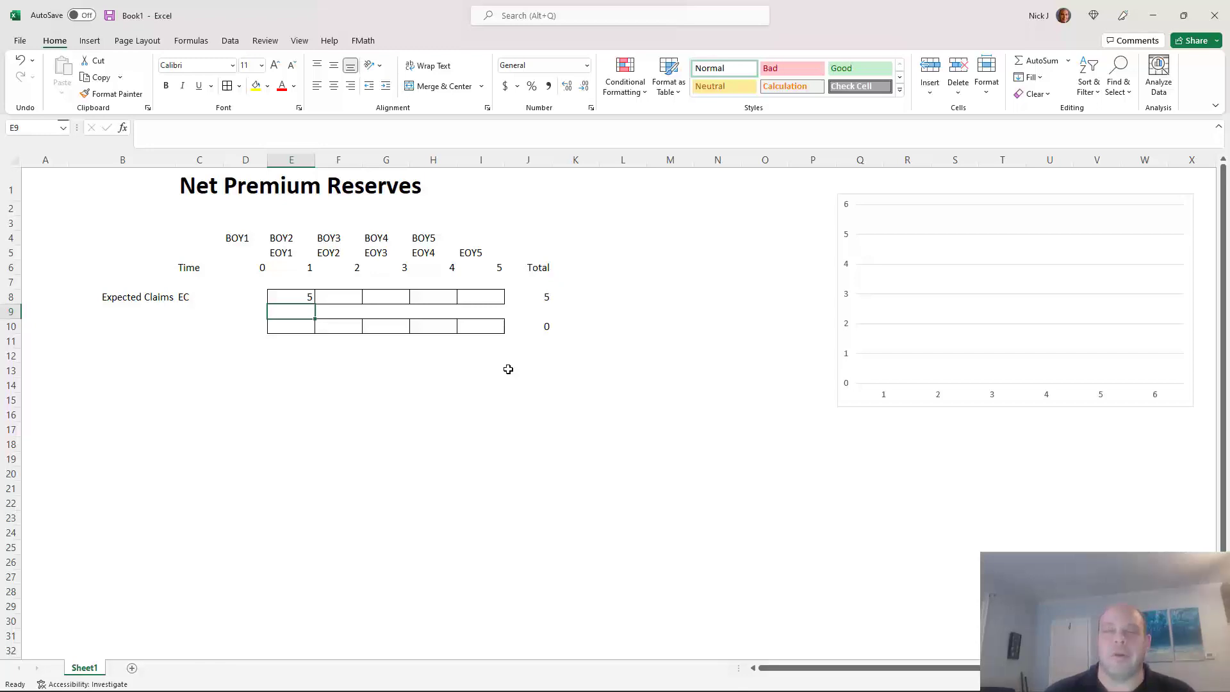
key("Up")
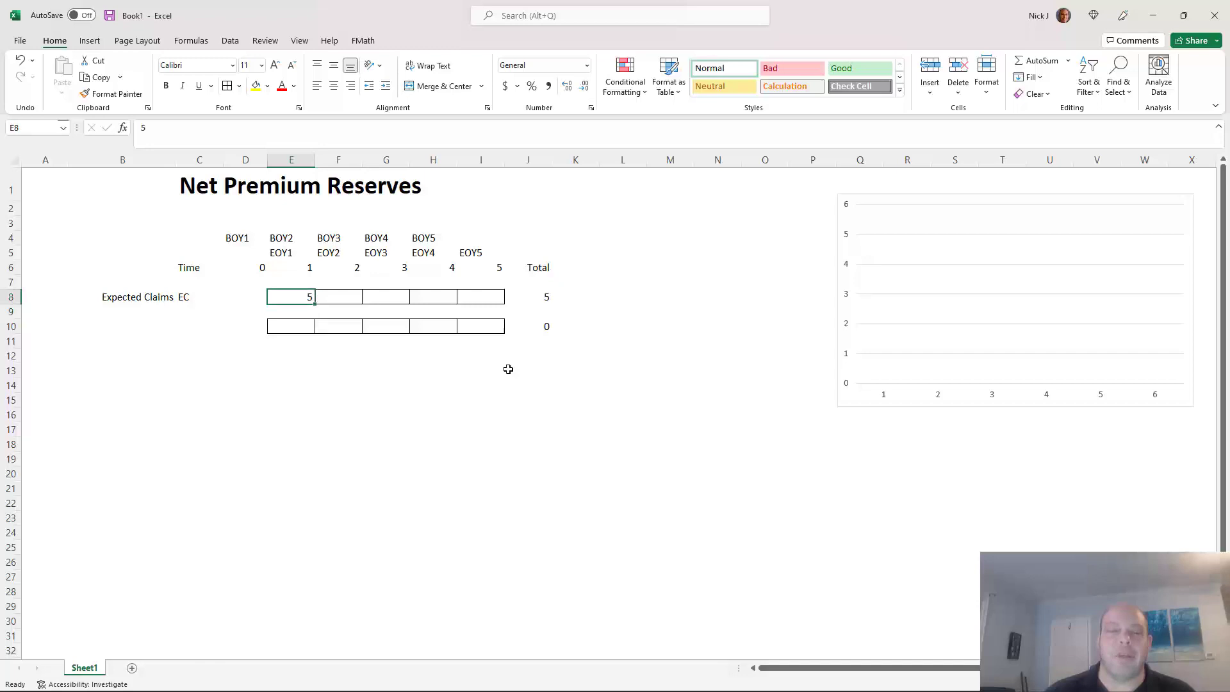
key("Right")
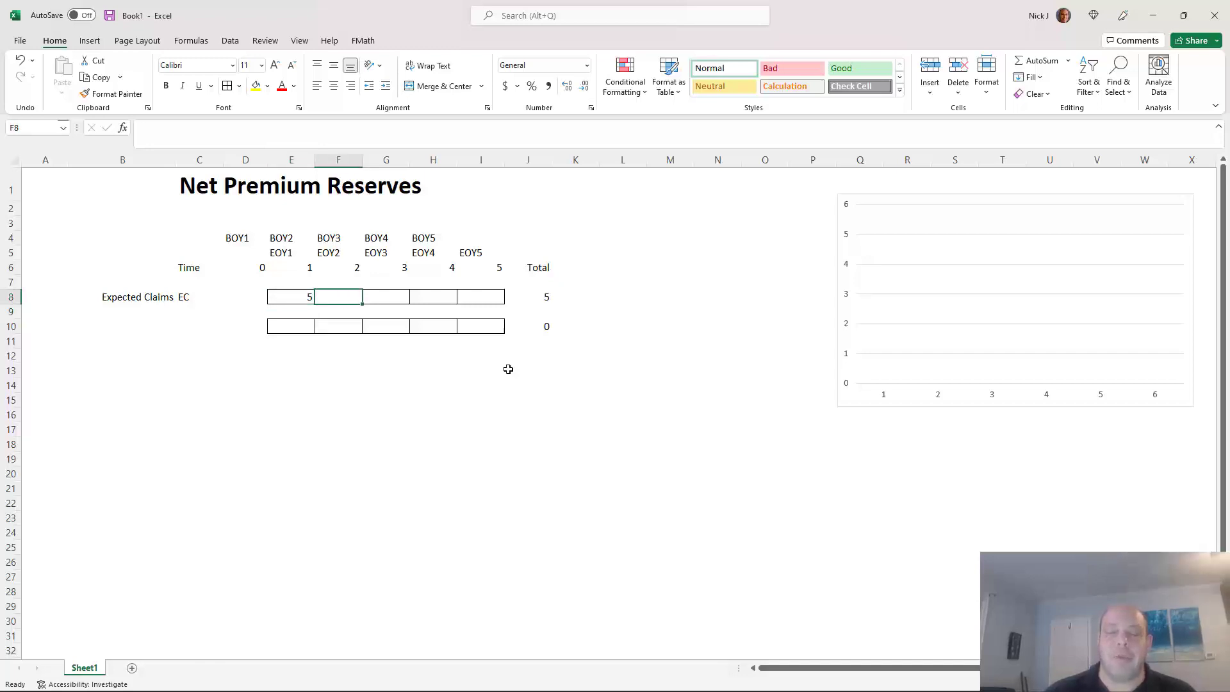
type("10")
key("Return")
key("Up")
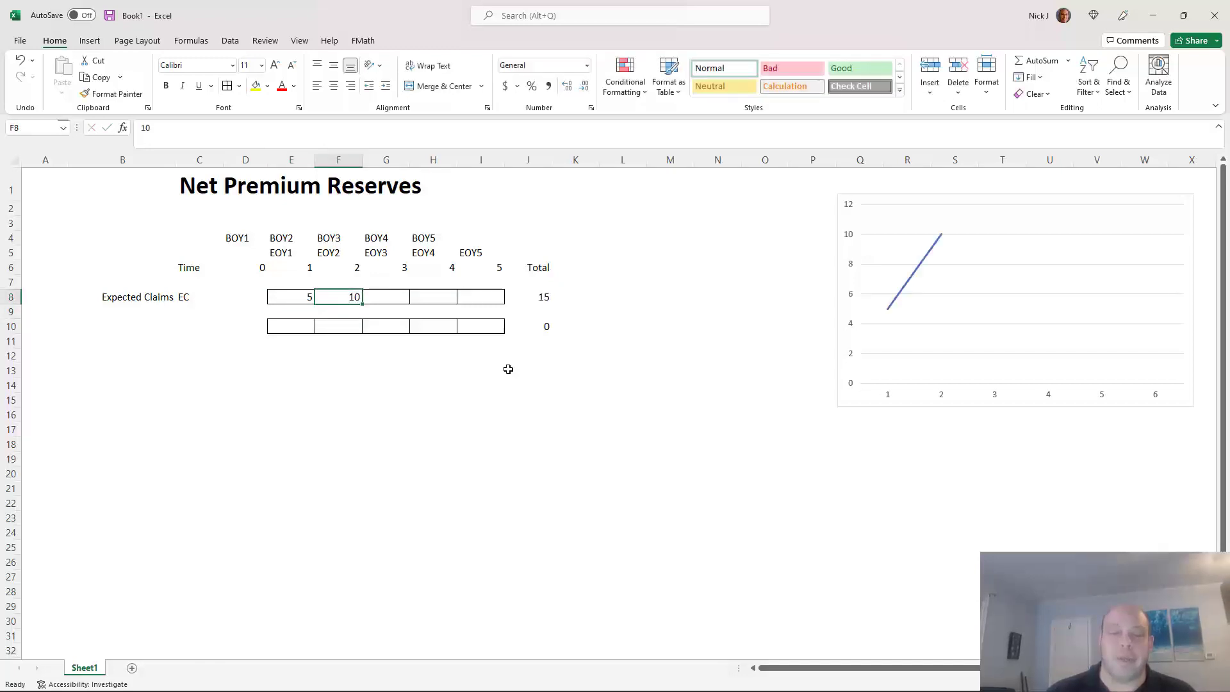
key("Right")
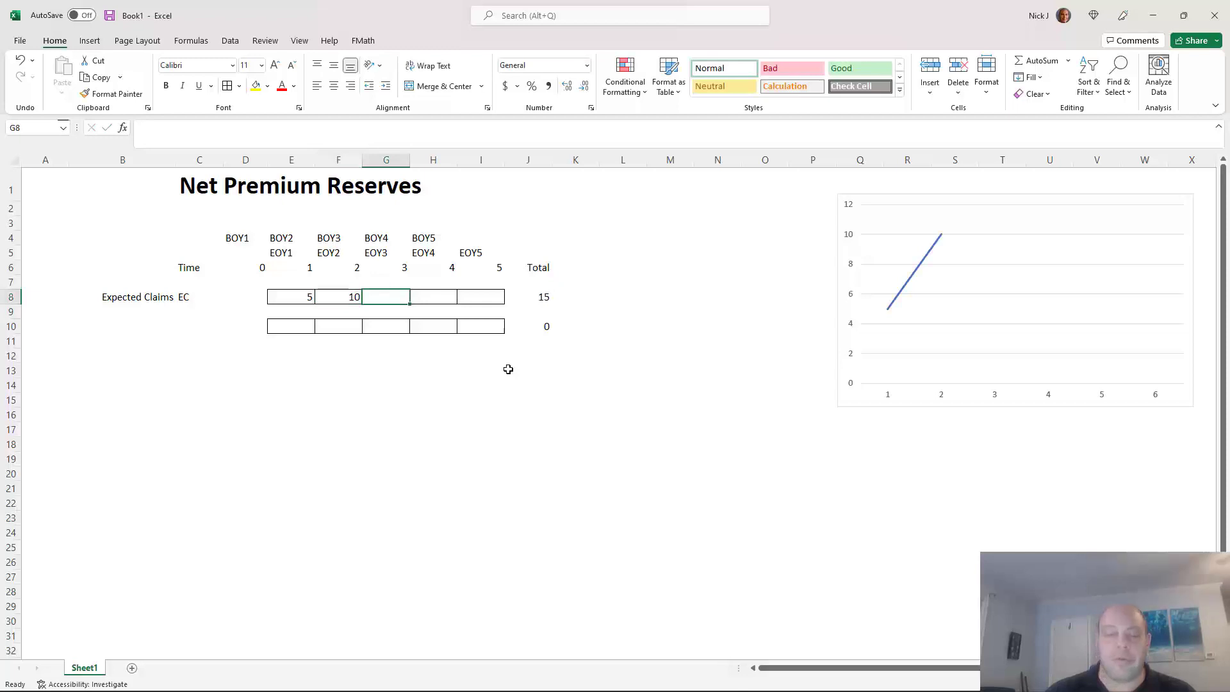
type("20")
key("Return")
Enter claims of 40 and 70 for years 4 and 5, bringing the total to 145.
key("Up")
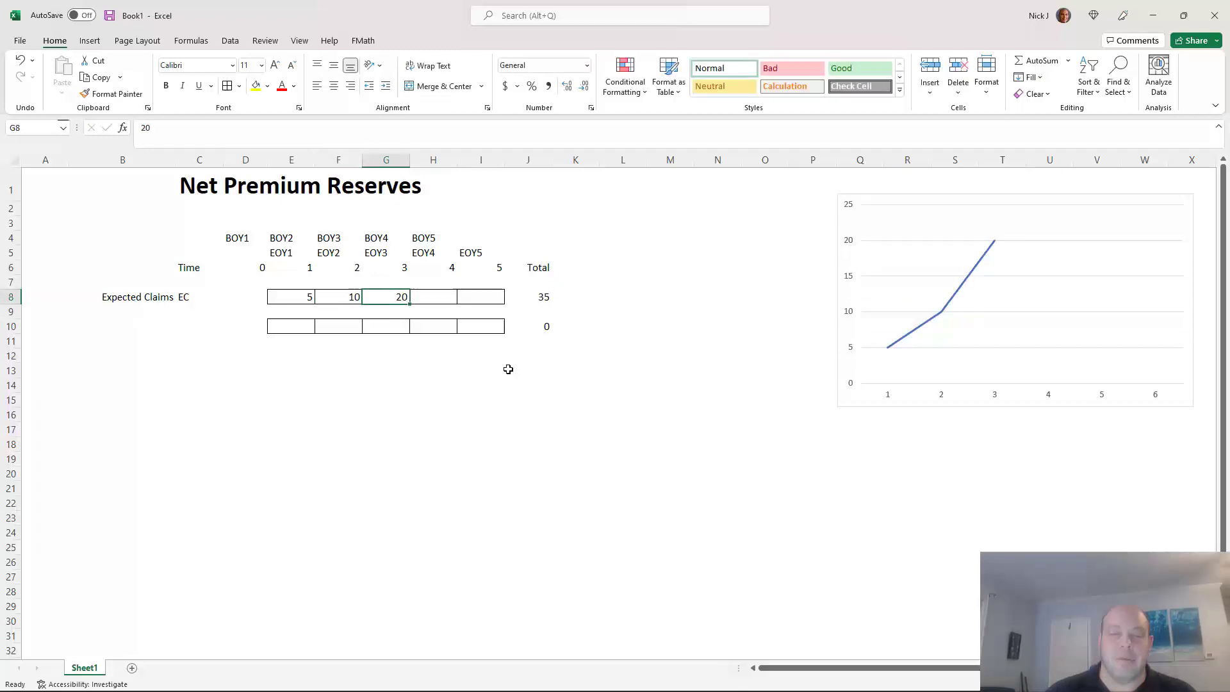
key("Right")
type("40")
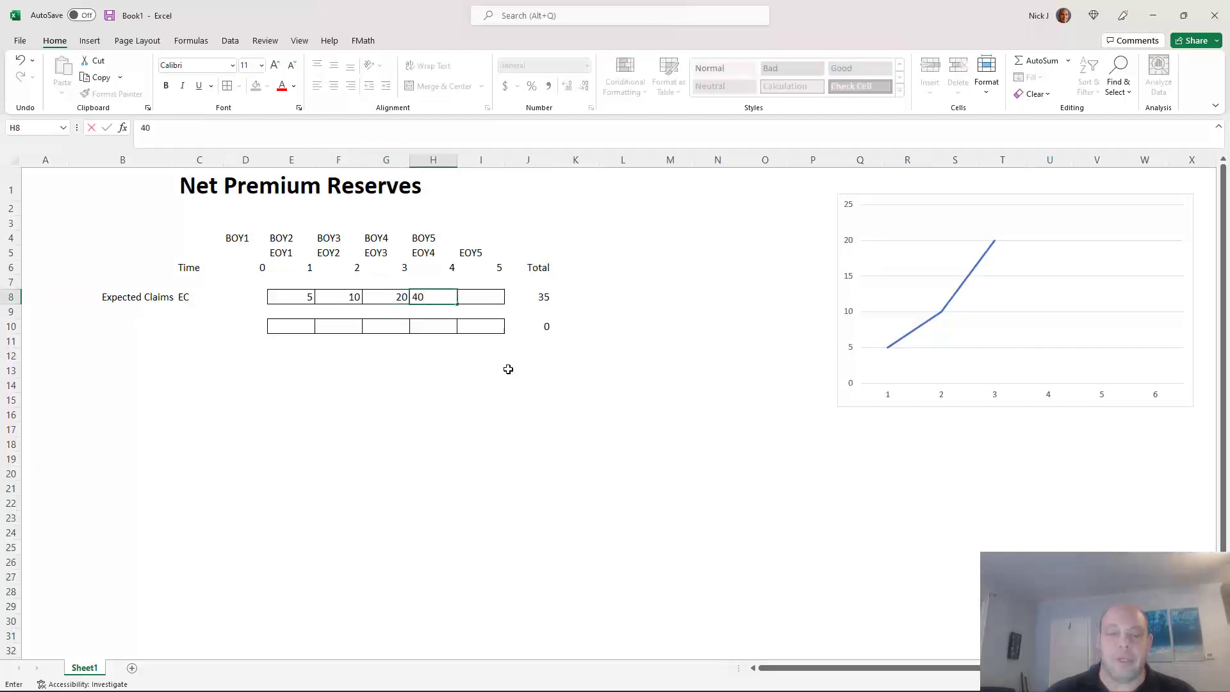
key("Return")
key("Up")
key("Right")
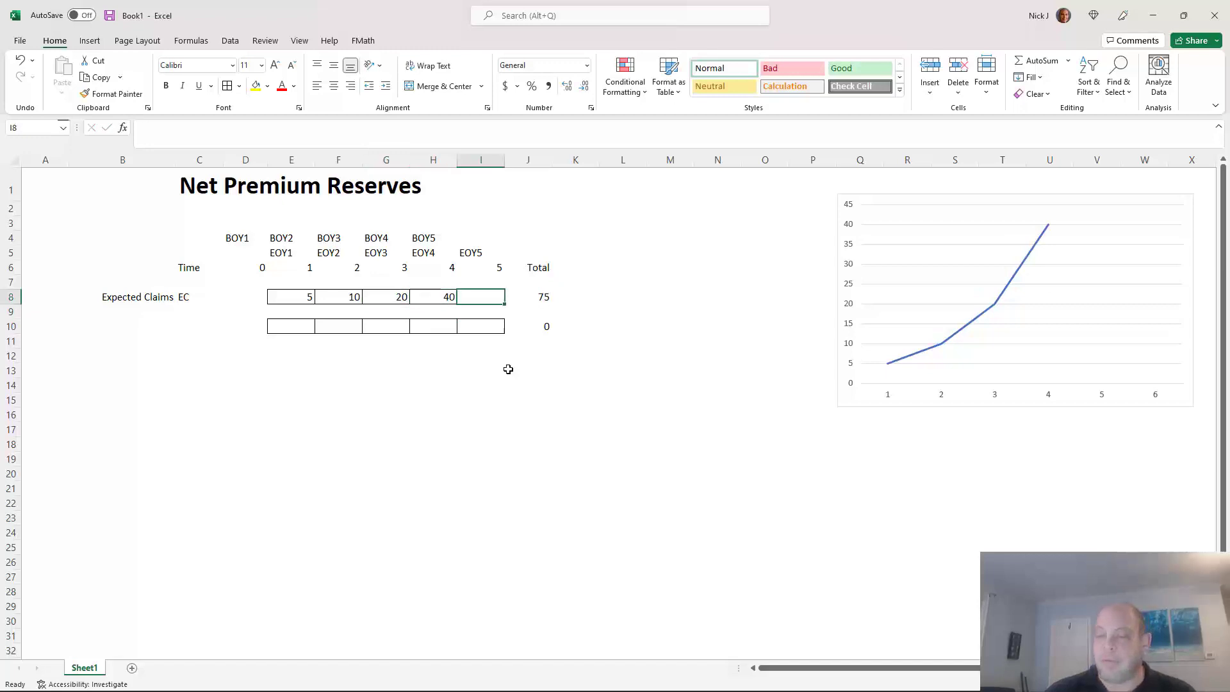
type("7")
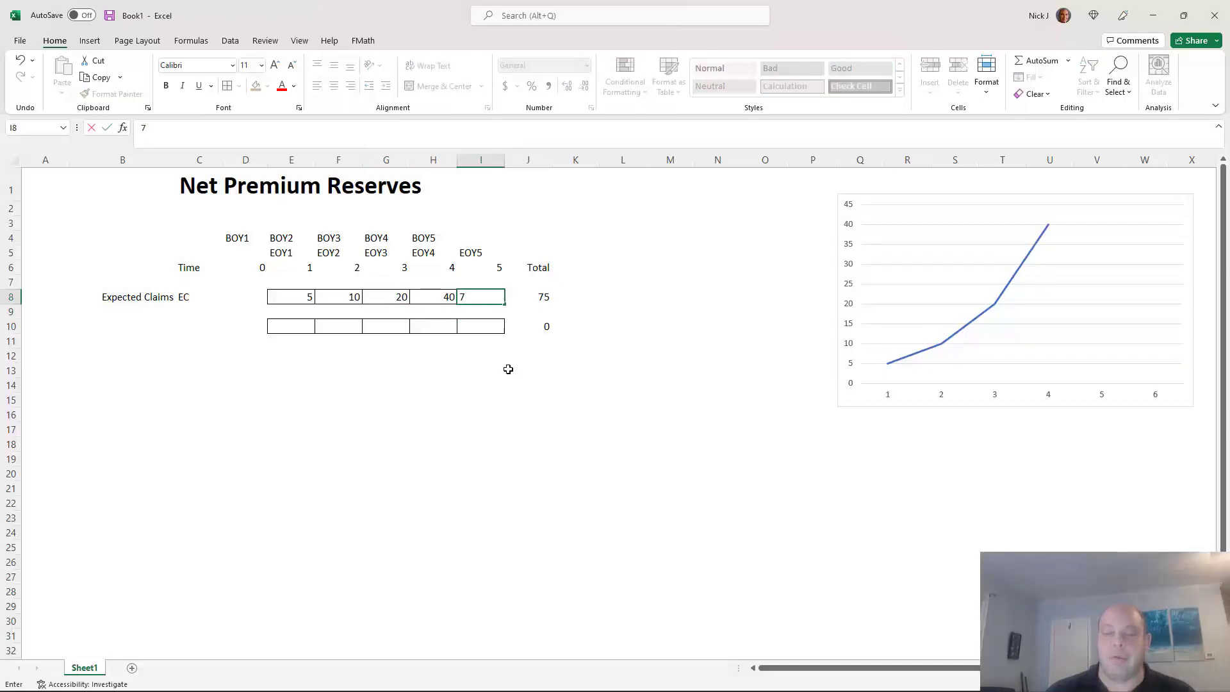
type("0")
key("Return")
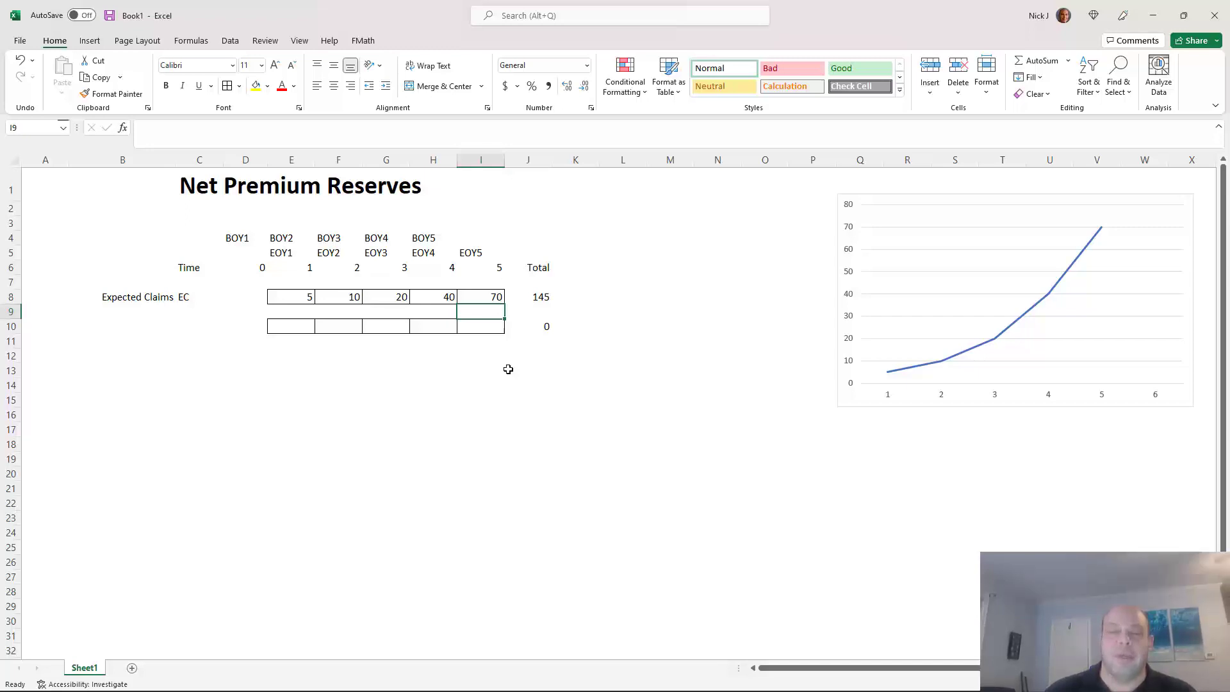
key("Up")
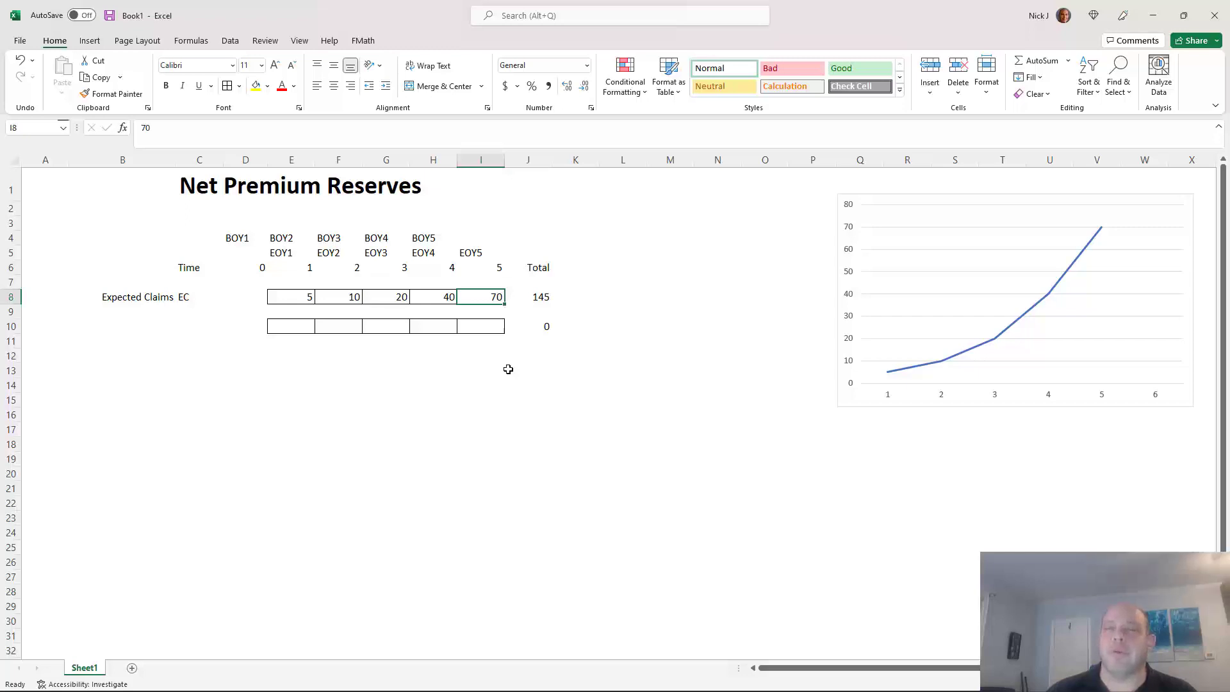
key("Left")
key("Left")
key("Right")
key("Right")
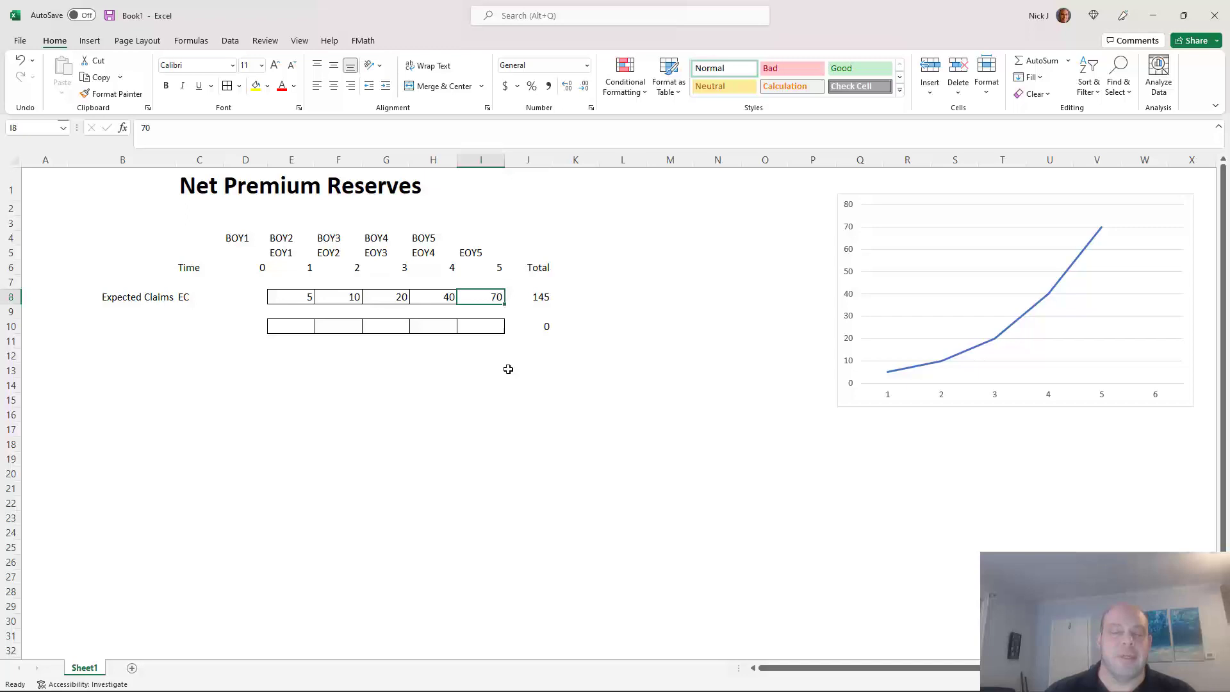
key("Left")
key("Left")
key("Left")
key("Left")
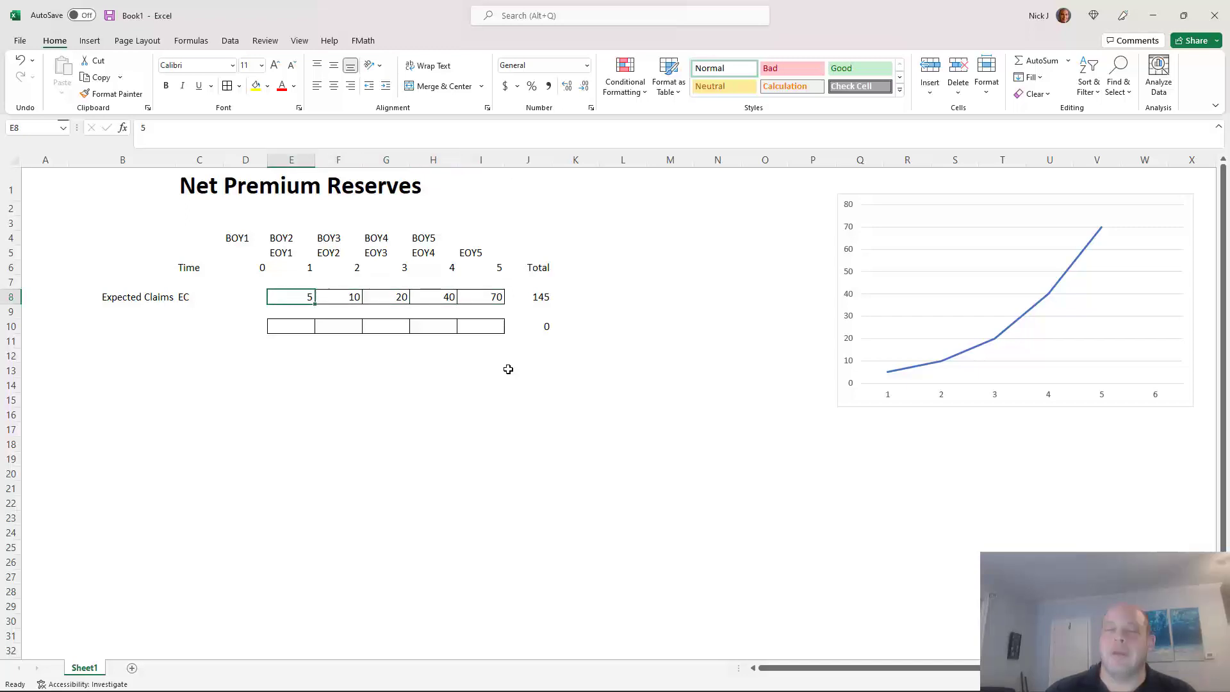
Label row 10 with the abbreviation NLP and the name Net Level Premium.
key("Down")
key("Down")
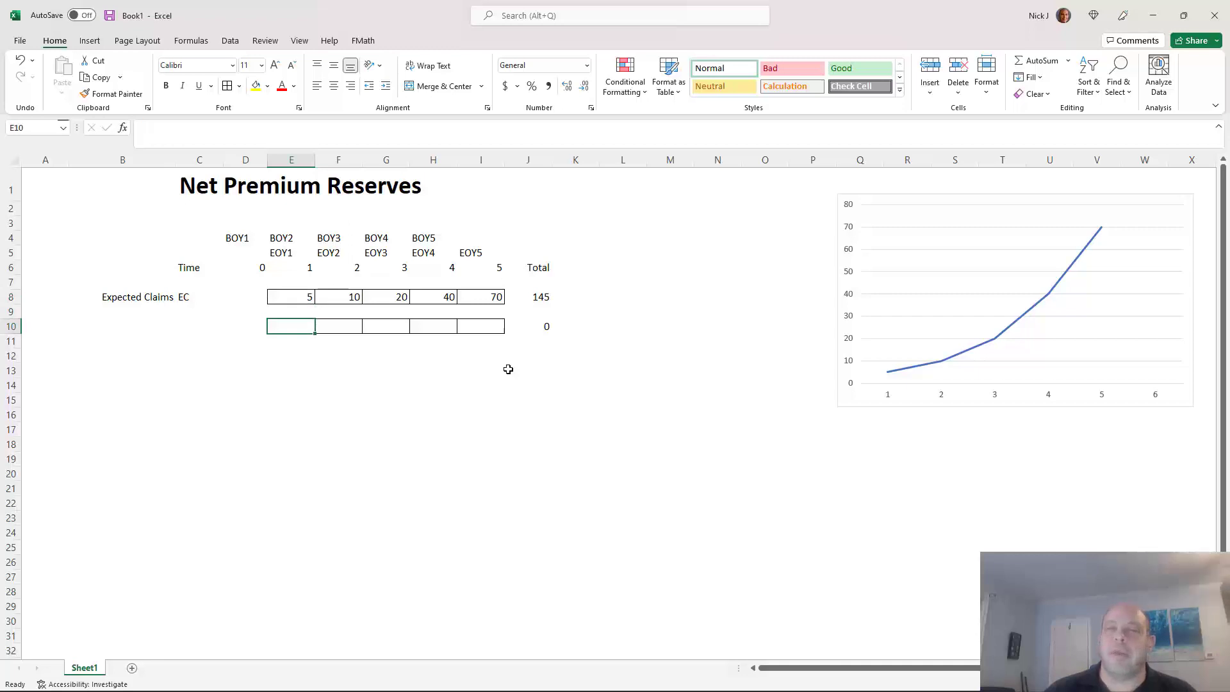
key("Left")
key("Left")
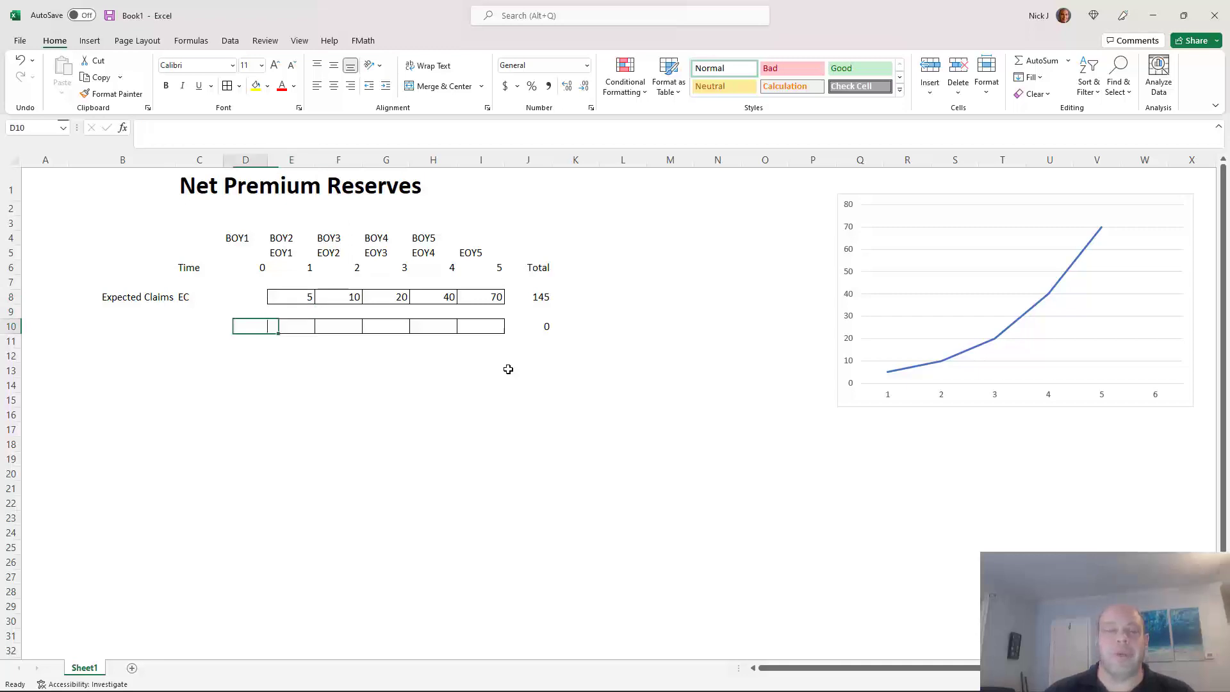
type("NL")
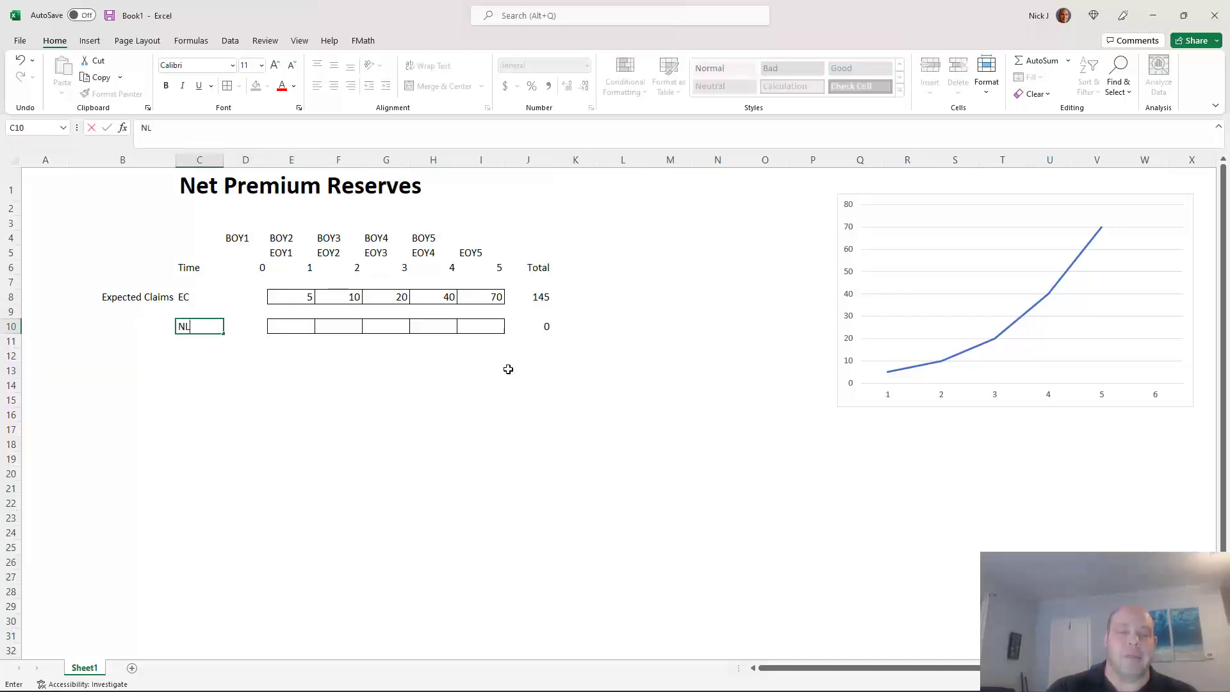
type("P")
key("Left")
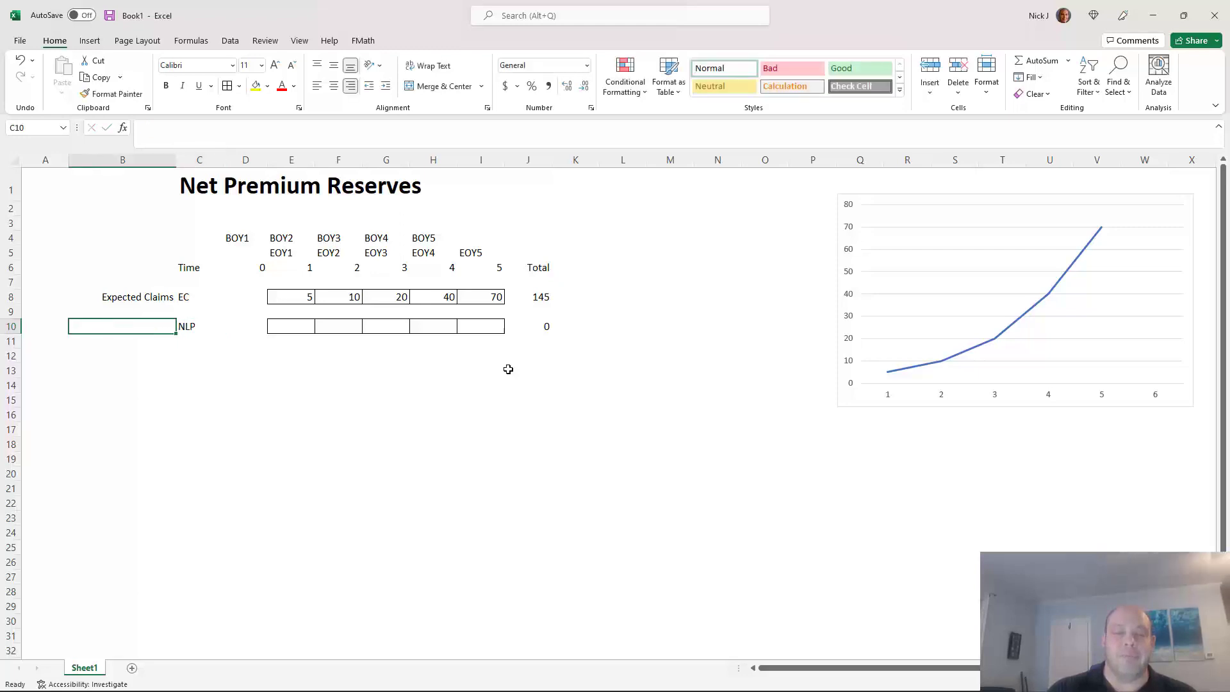
type("NEt Le")
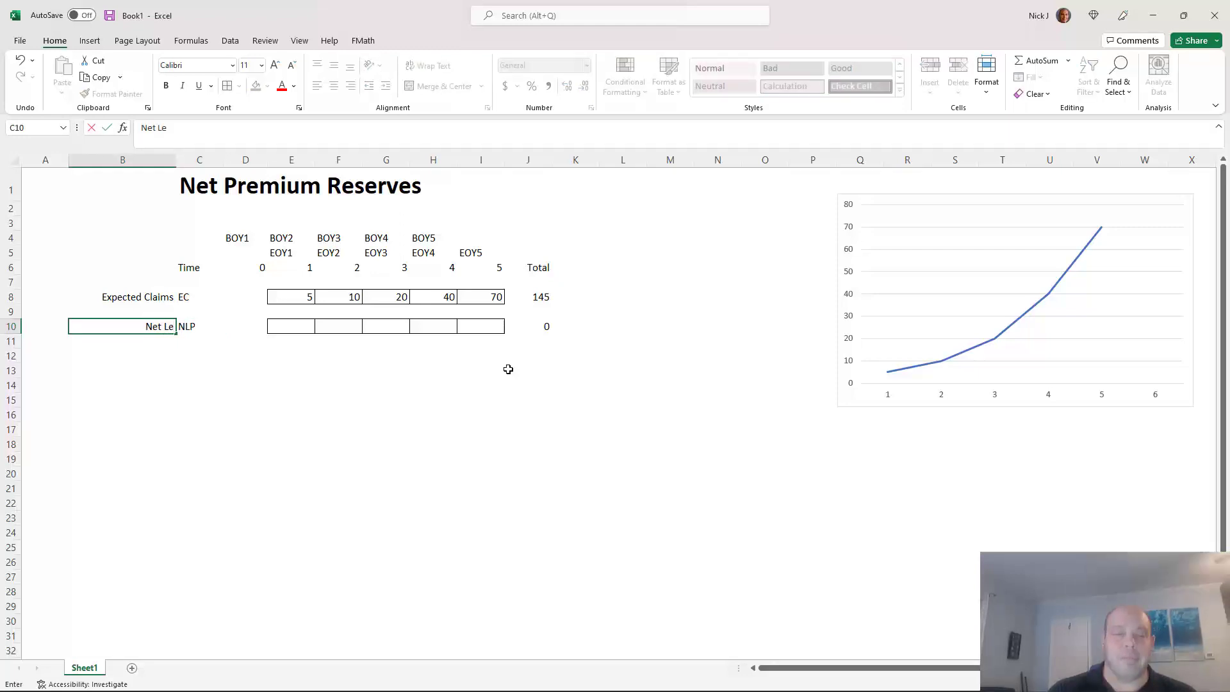
type("vel Premium")
key("Return")
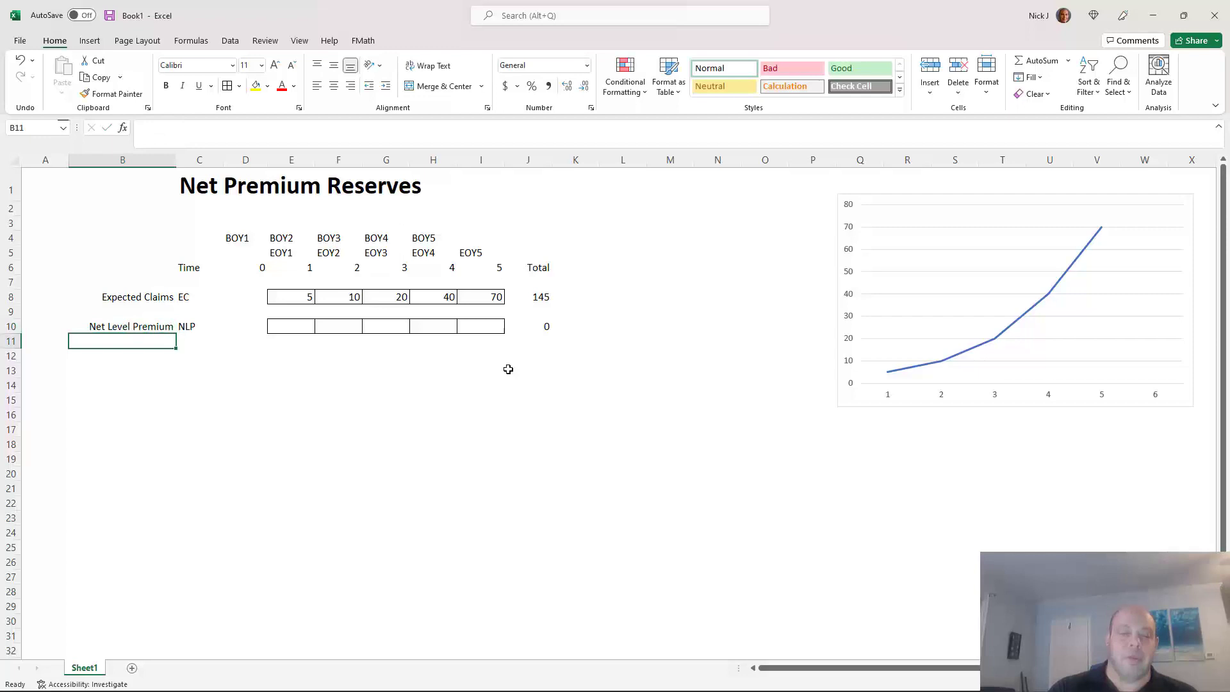
key("Up")
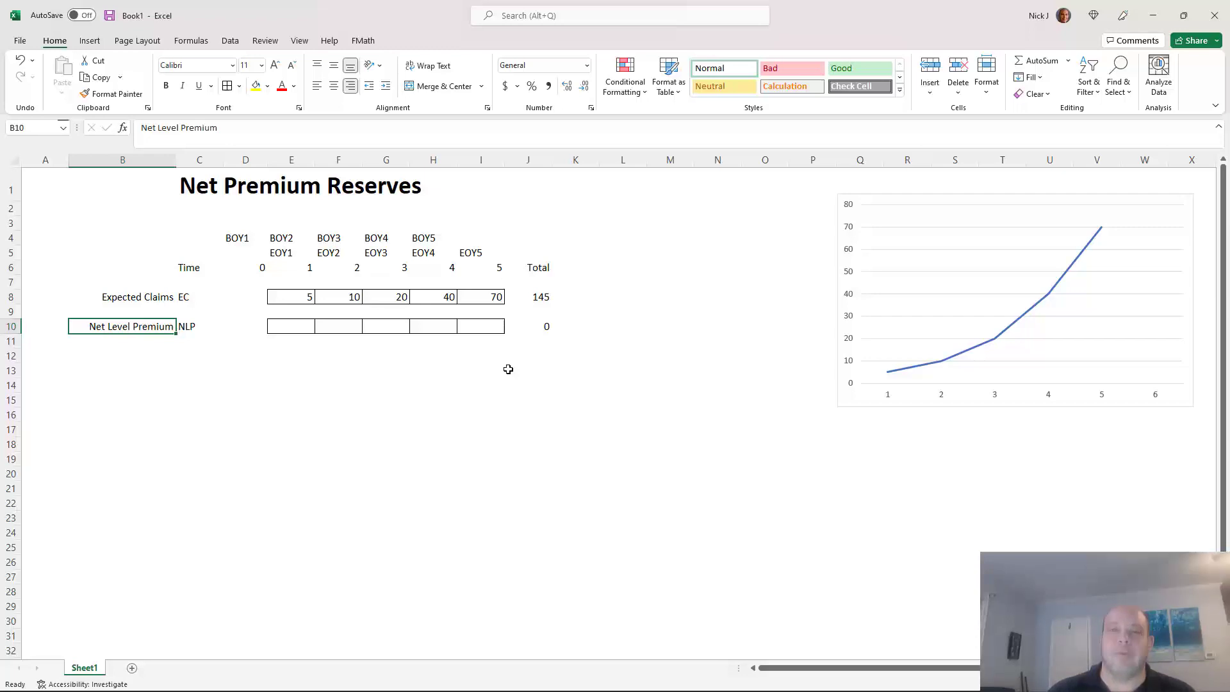
Set the year-1 premium in E10 to the claims total J8 divided by 5 years (29).
key("Right")
key("Right")
key("Right")
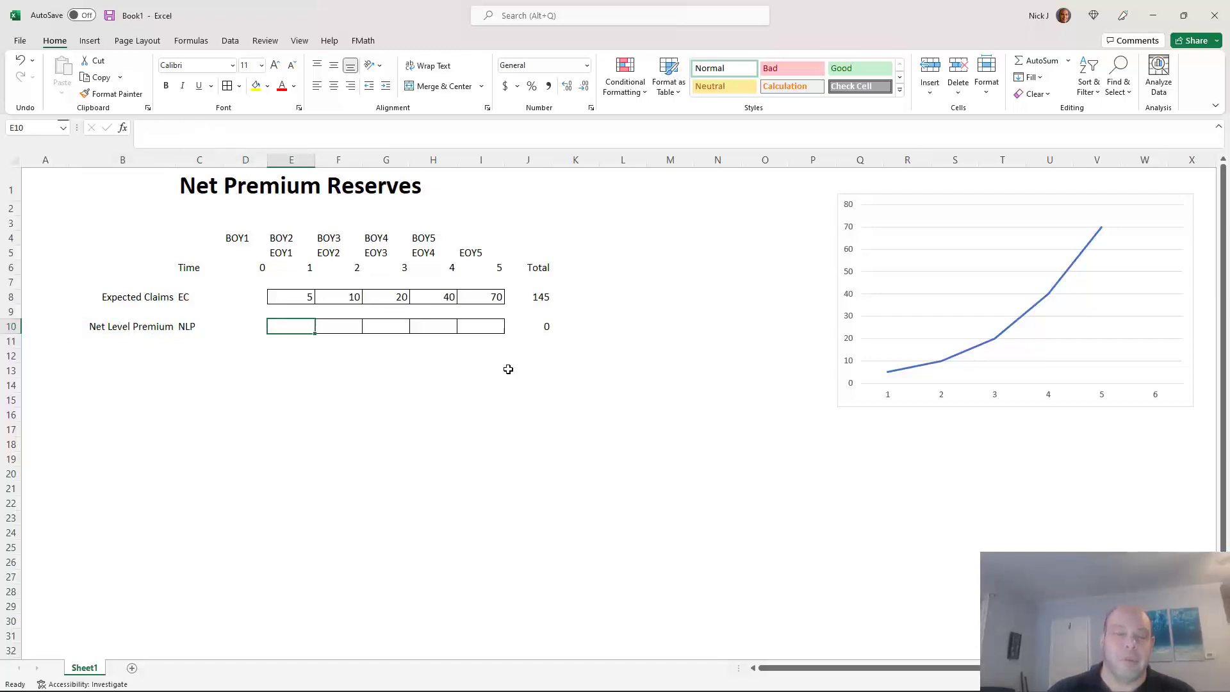
type("=")
key("Up")
key("Up")
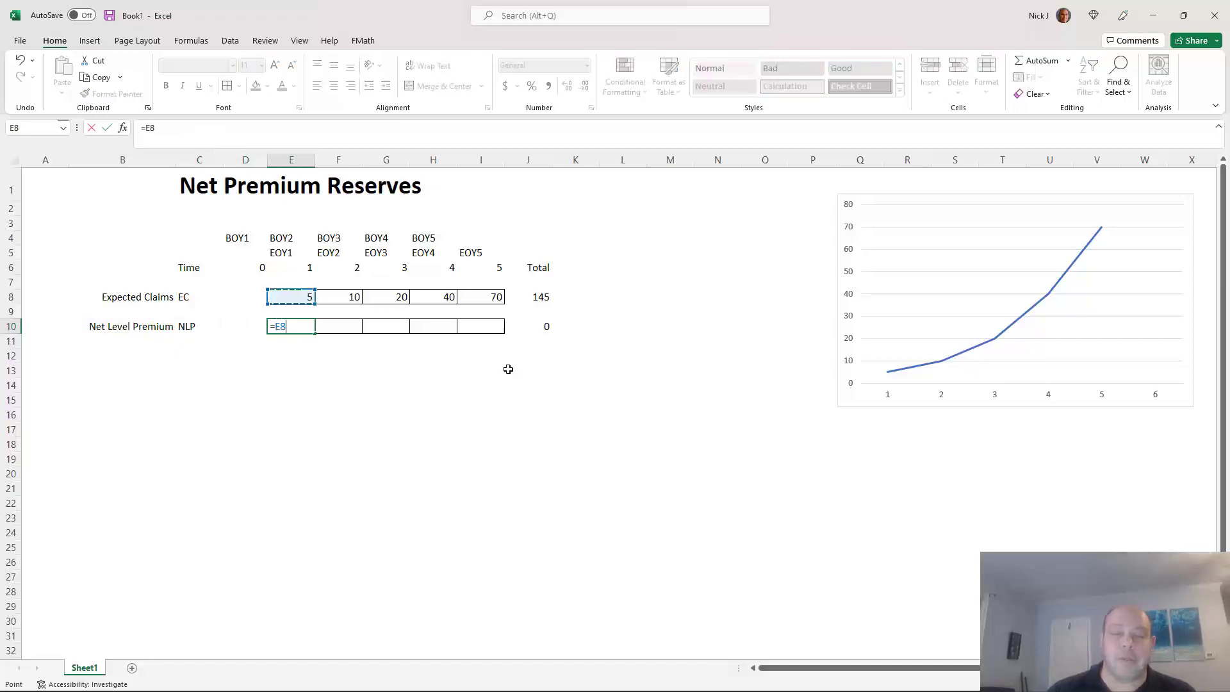
key("ctrl+Right")
type("/")
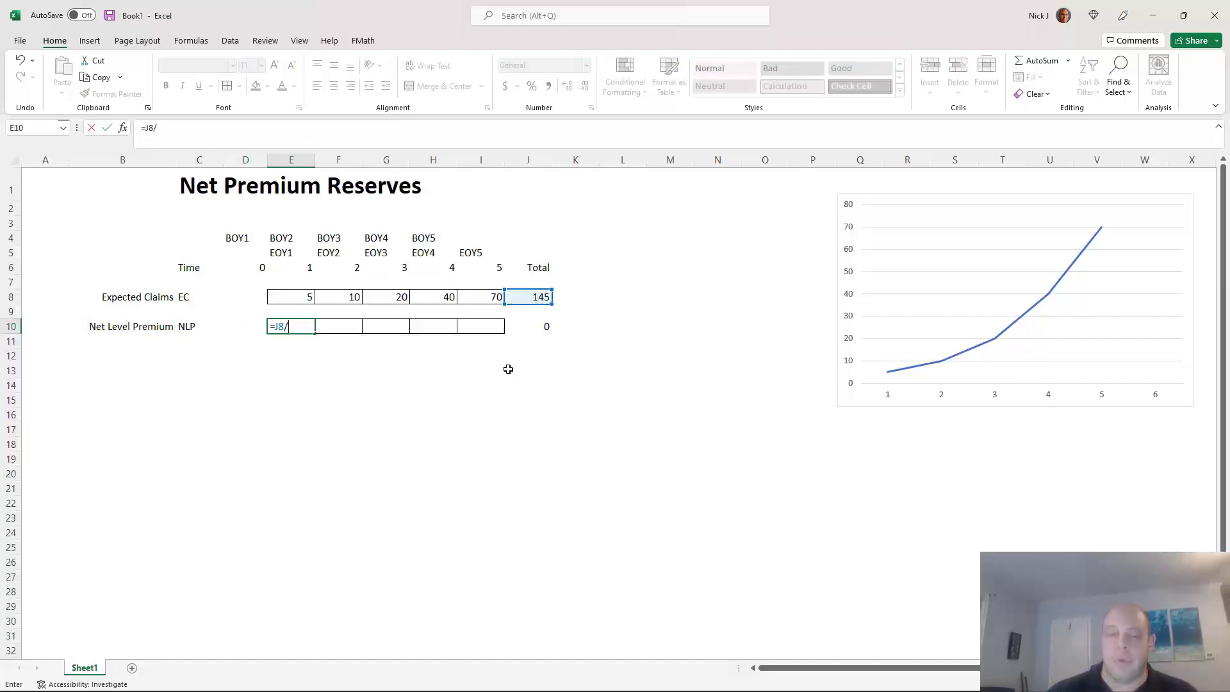
key("Up")
key("Up")
key("Up")
key("Up")
key("Right")
key("Right")
key("Right")
key("Right")
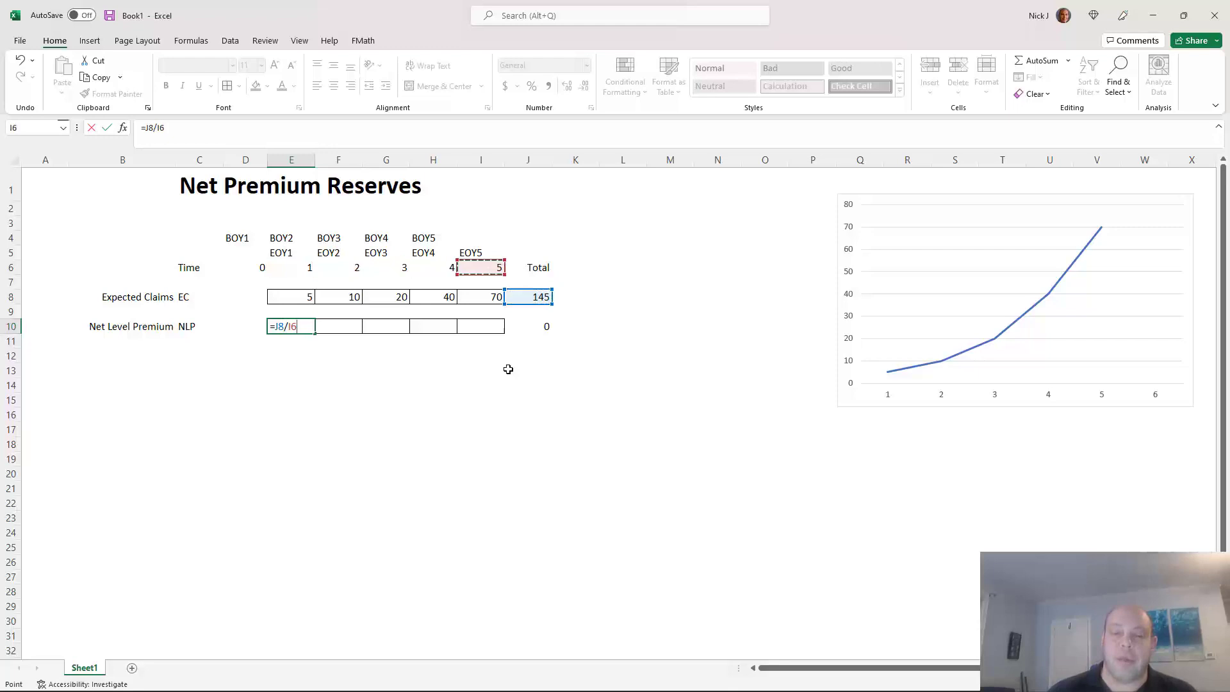
key("Return")
key("Up")
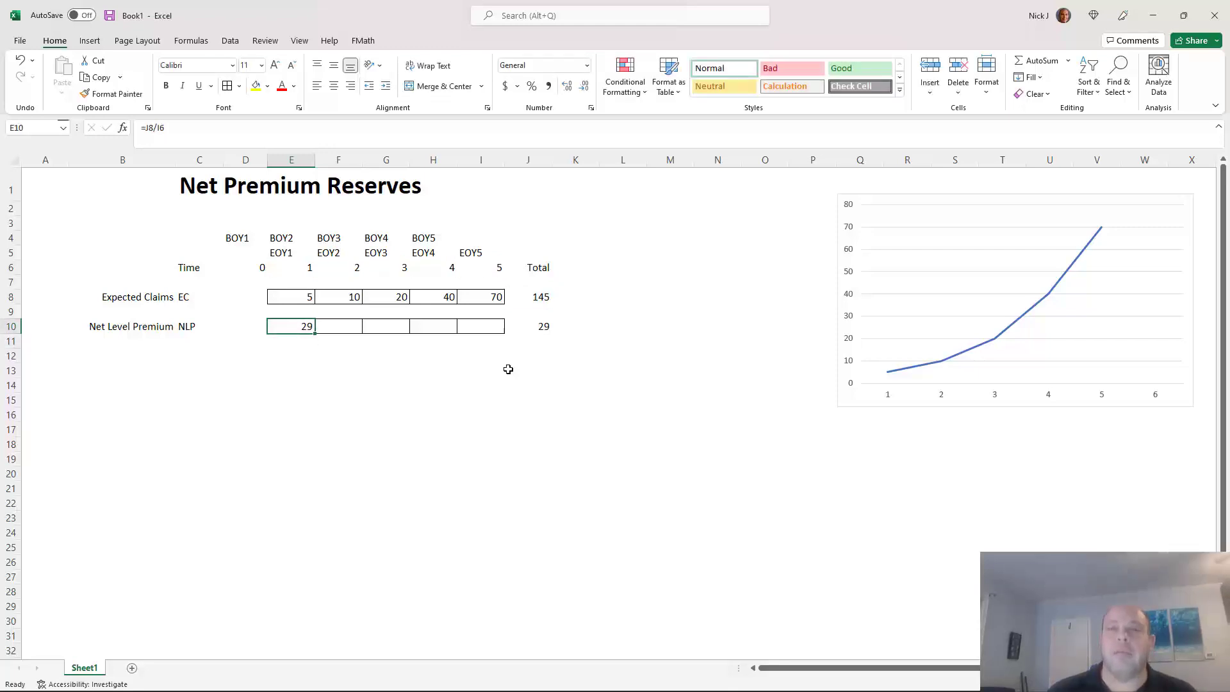
Link each later year's premium to the previous year's across F10:I10, so all show 29.
key("Right")
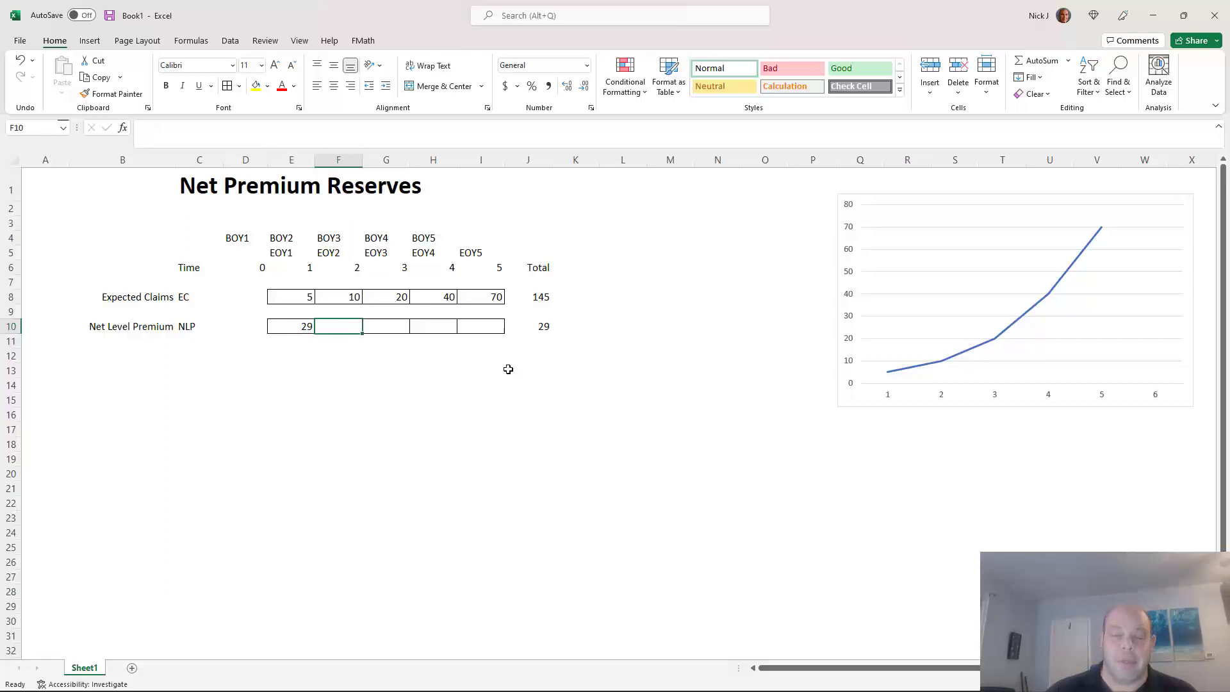
type("=")
key("Left")
key("Return")
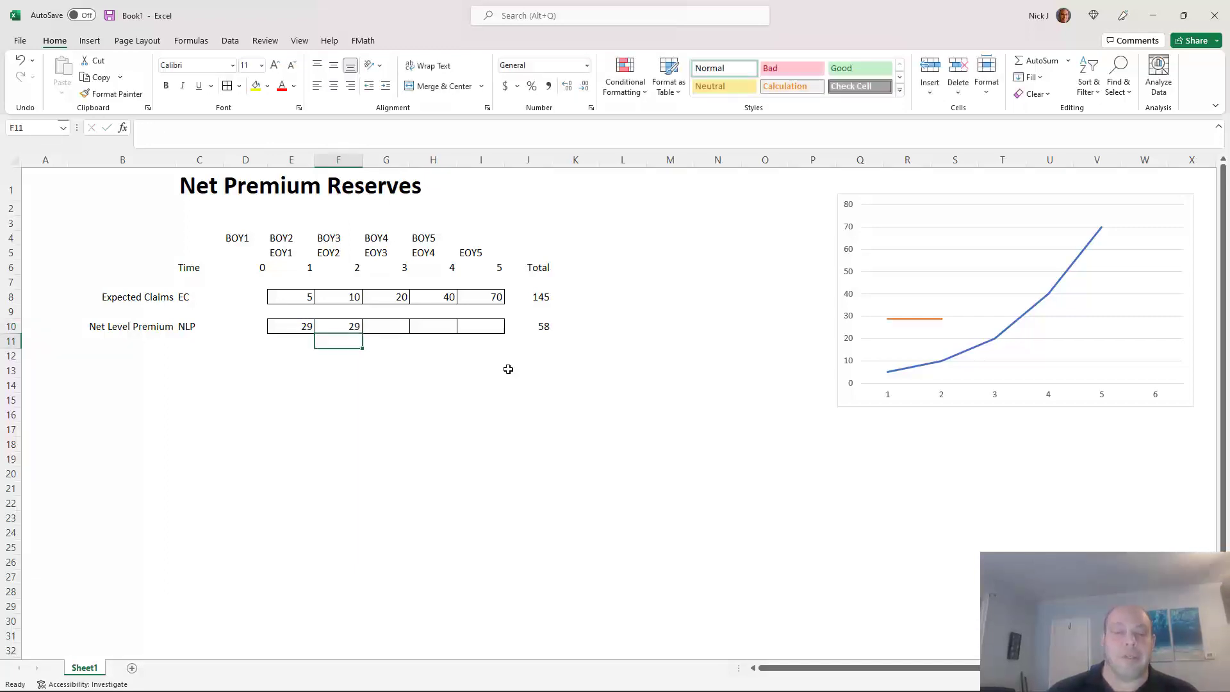
key("Up")
key("ctrl+c")
key("Right")
key("ctrl+v")
key("Right")
key("ctrl+v")
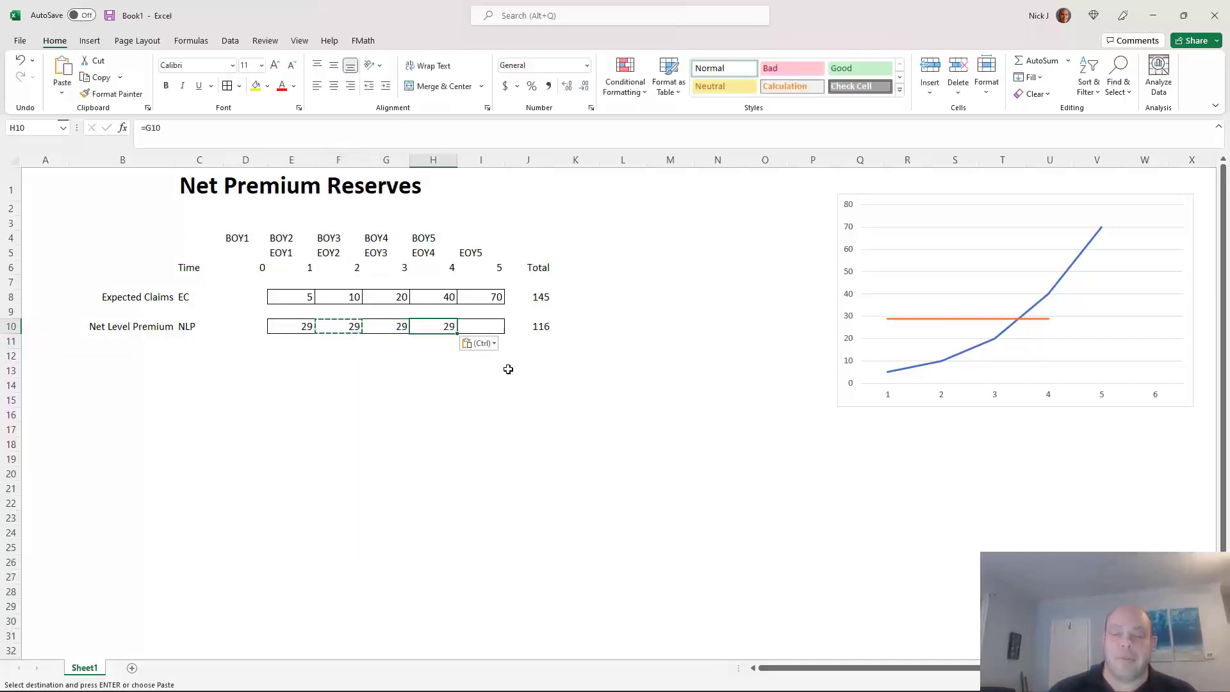
key("Right")
key("ctrl+v")
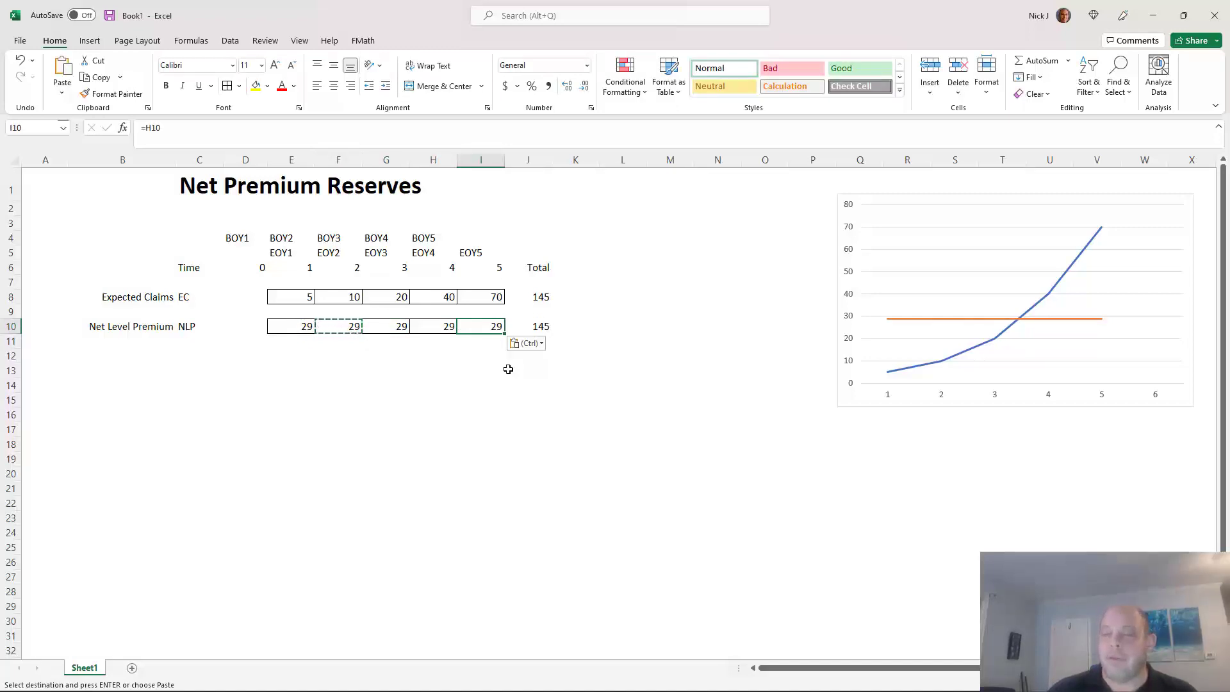
key("Down")
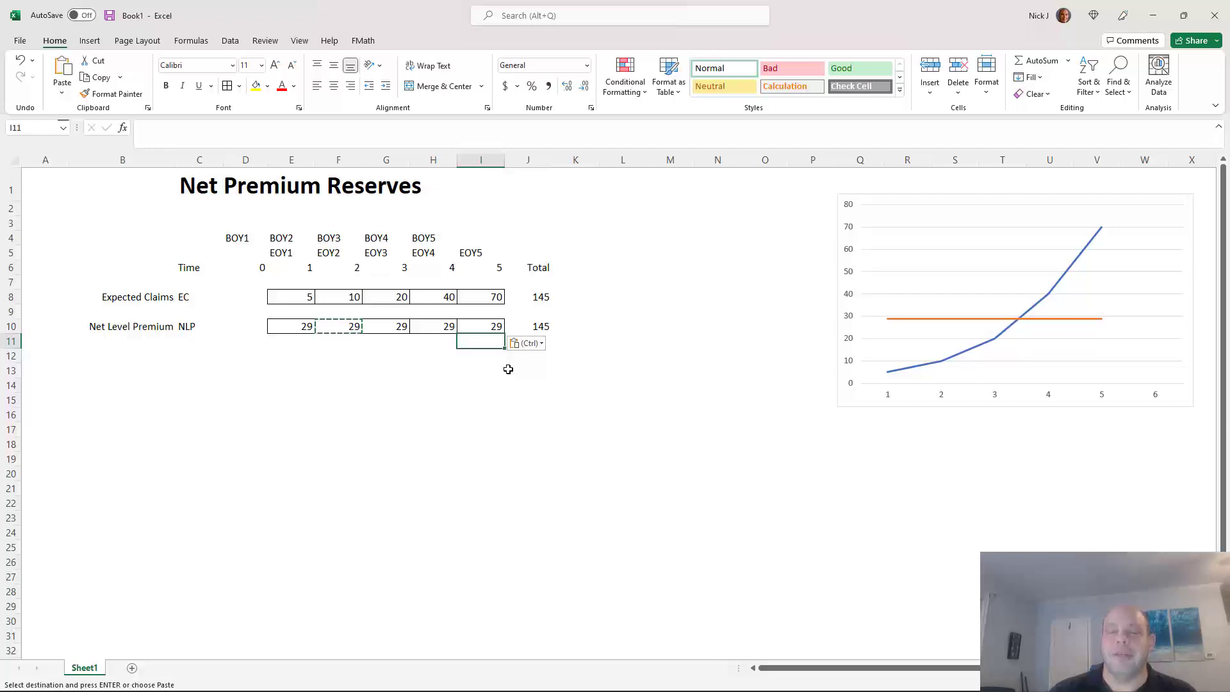
key("Down")
key("Left")
key("Left")
key("Left")
key("Left")
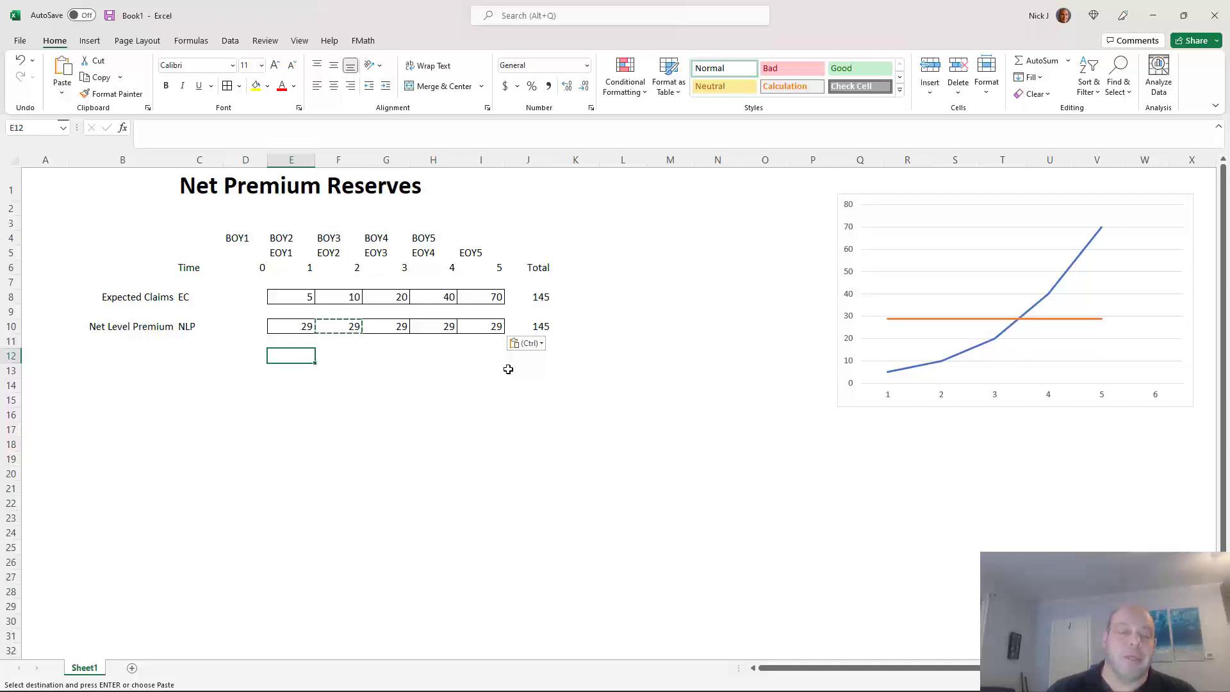
key("Left")
key("Left")
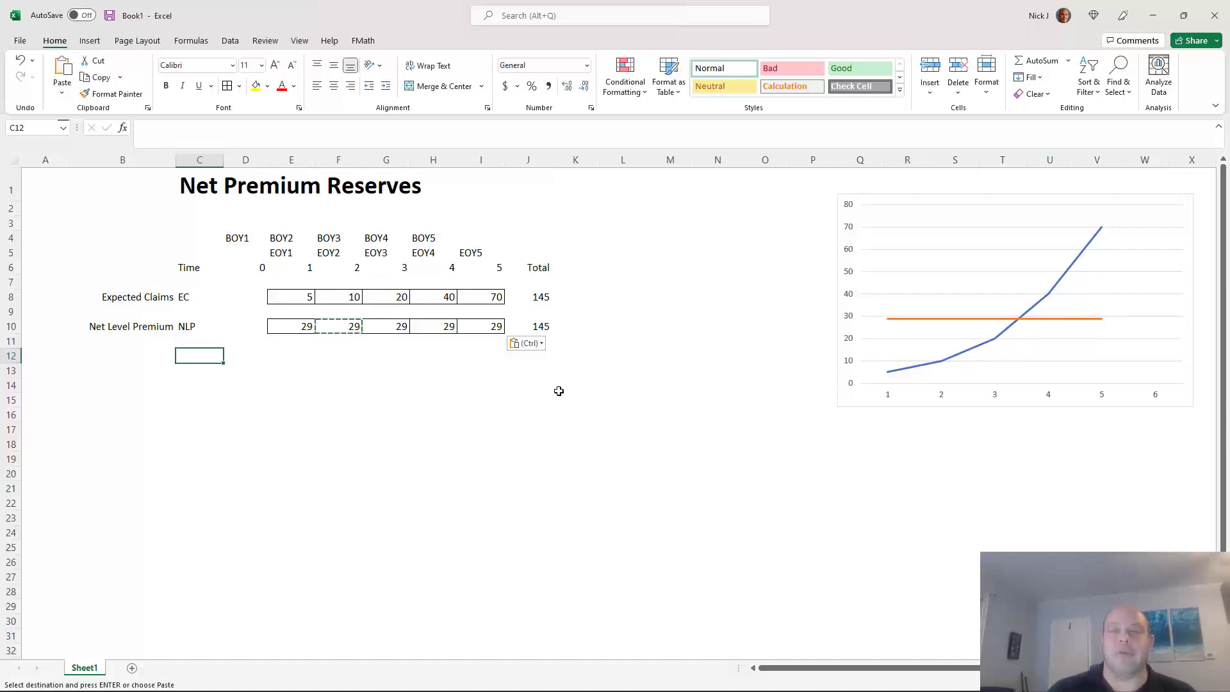
Label row 12 with NPR and Net Premium Reserve.
type("NPR")
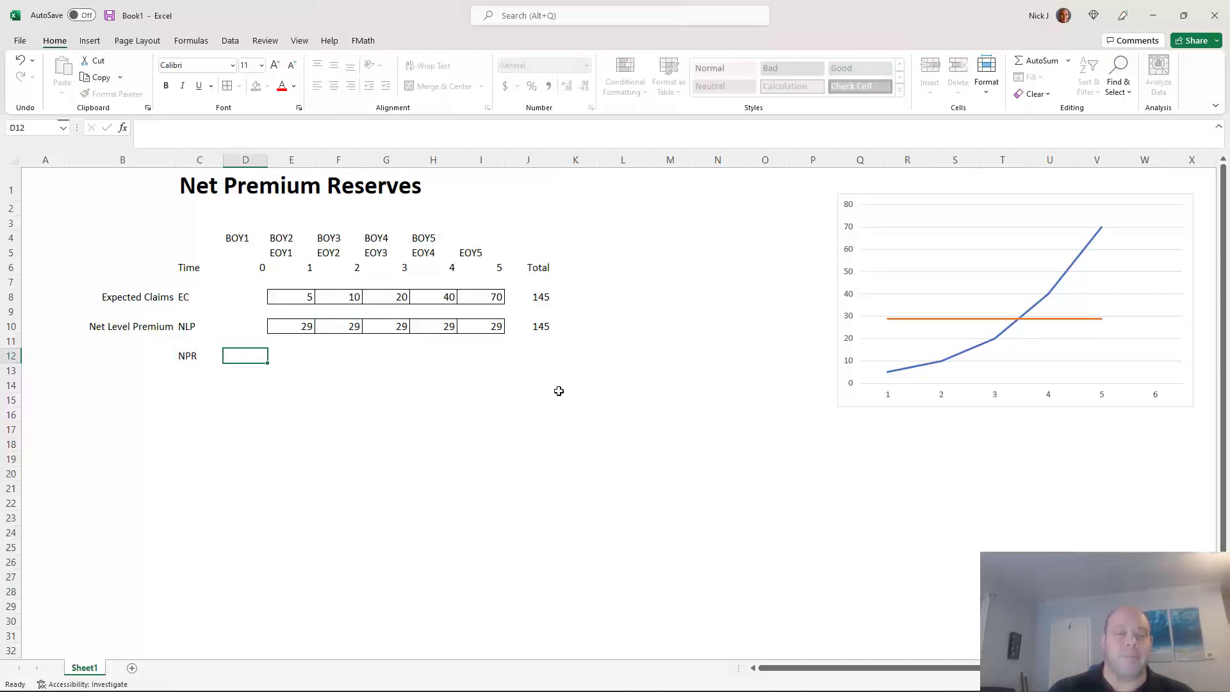
key("ctrl+Return")
key("Left")
type("Net")
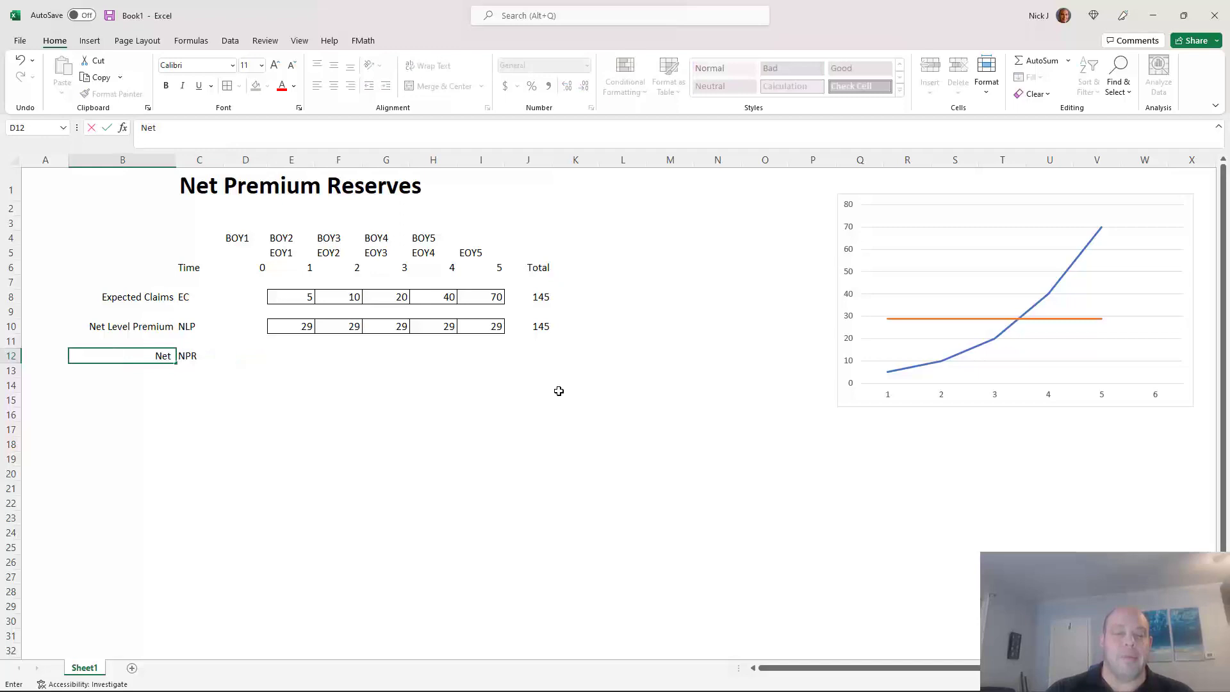
type(" Premium Reserve")
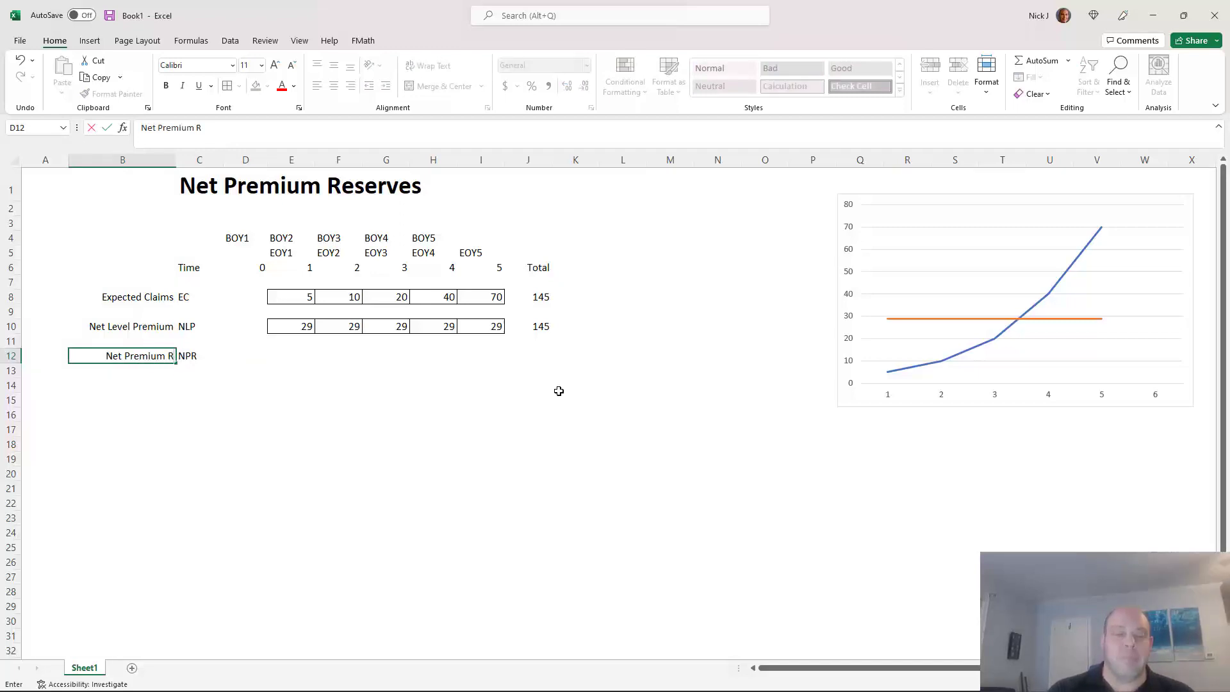
key("Right")
key("Right")
key("Right")
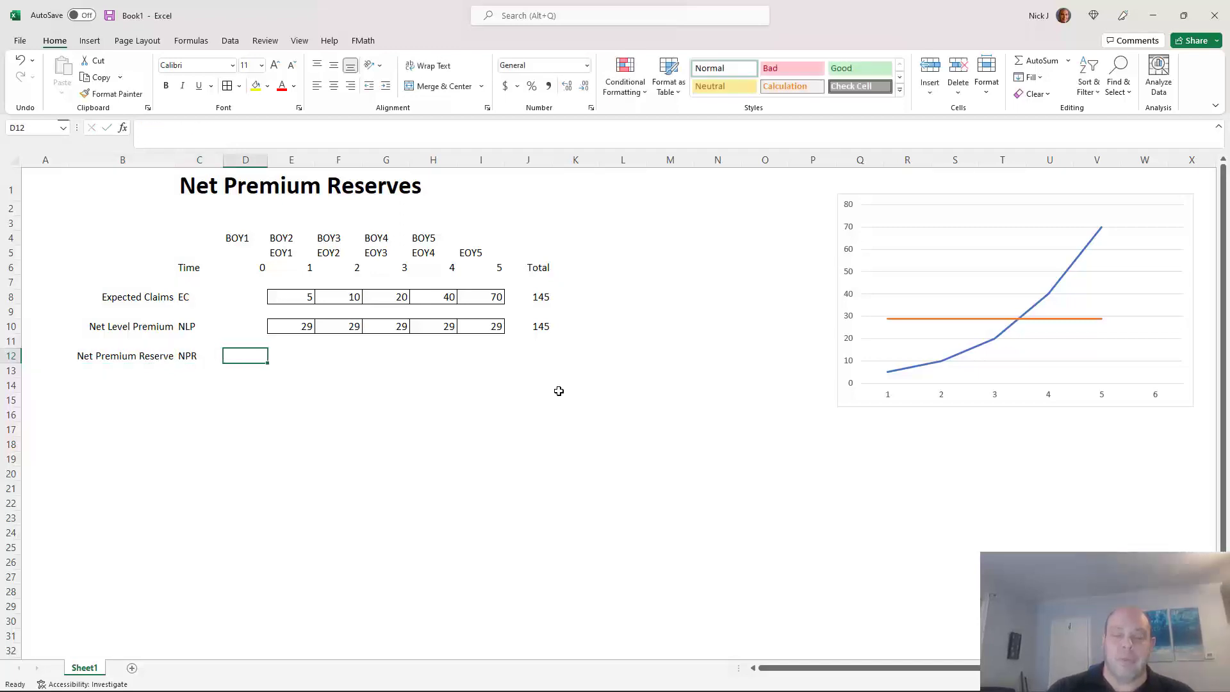
Enter the reserve formula =E10-E8+D12 in E12.
type("=")
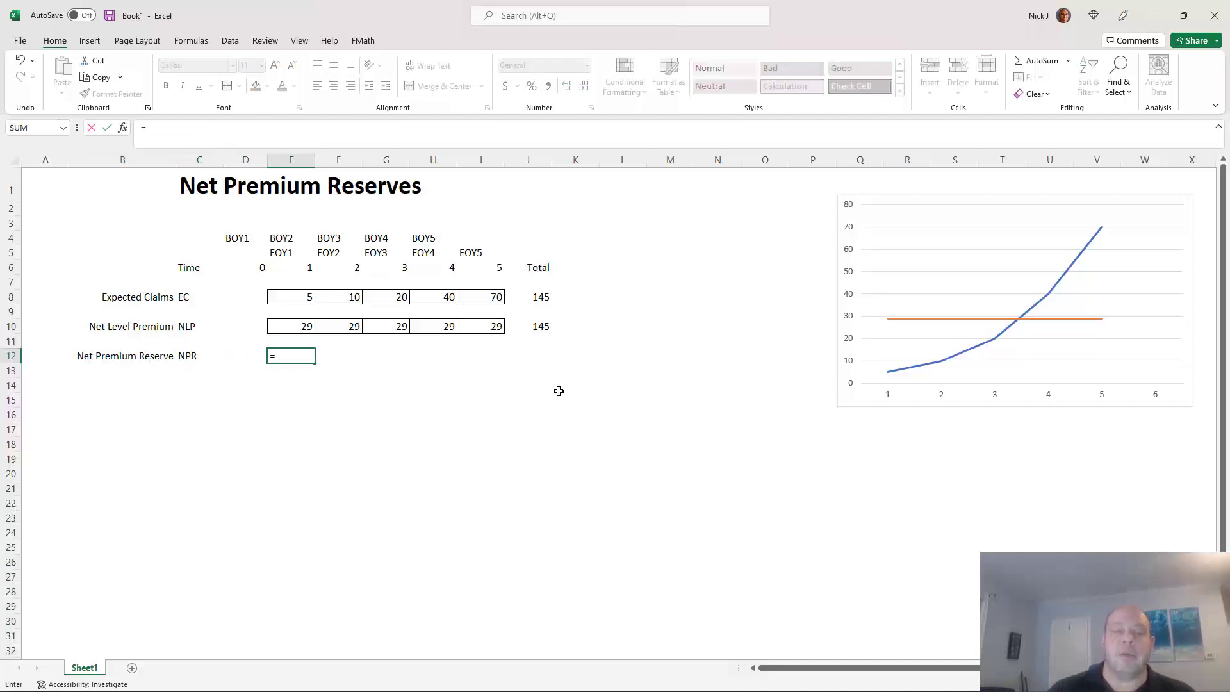
key("Up")
key("Up")
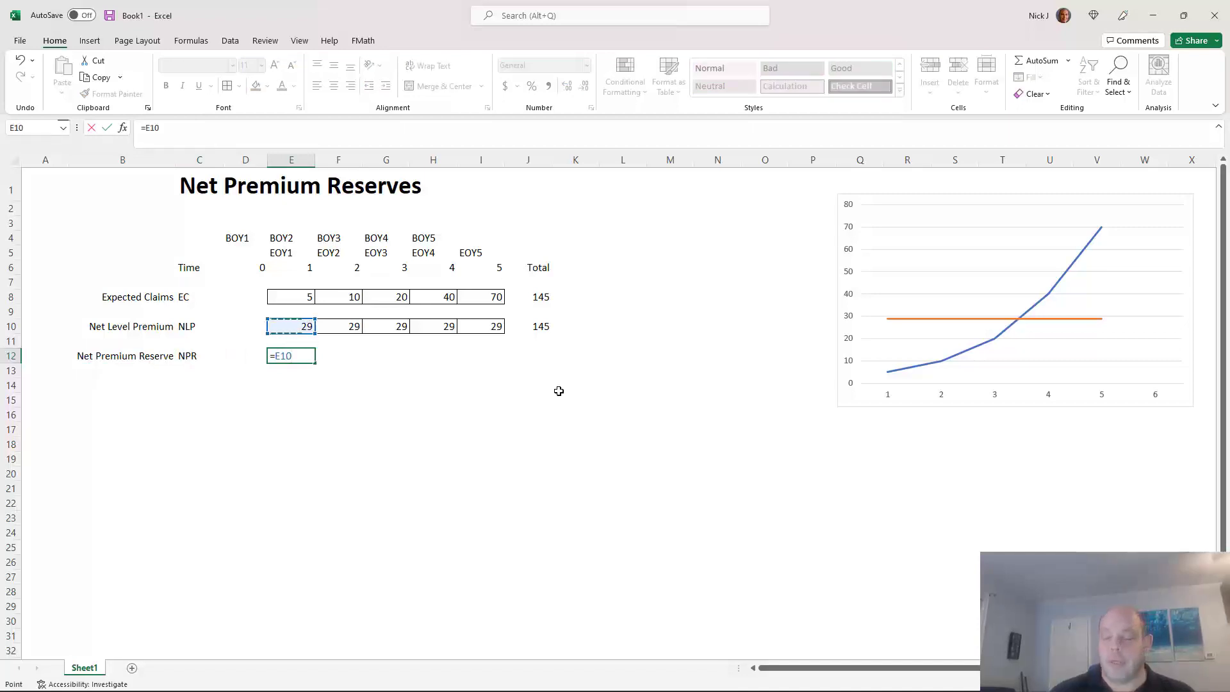
type("-")
key("Up")
key("Up")
key("Up")
key("Up")
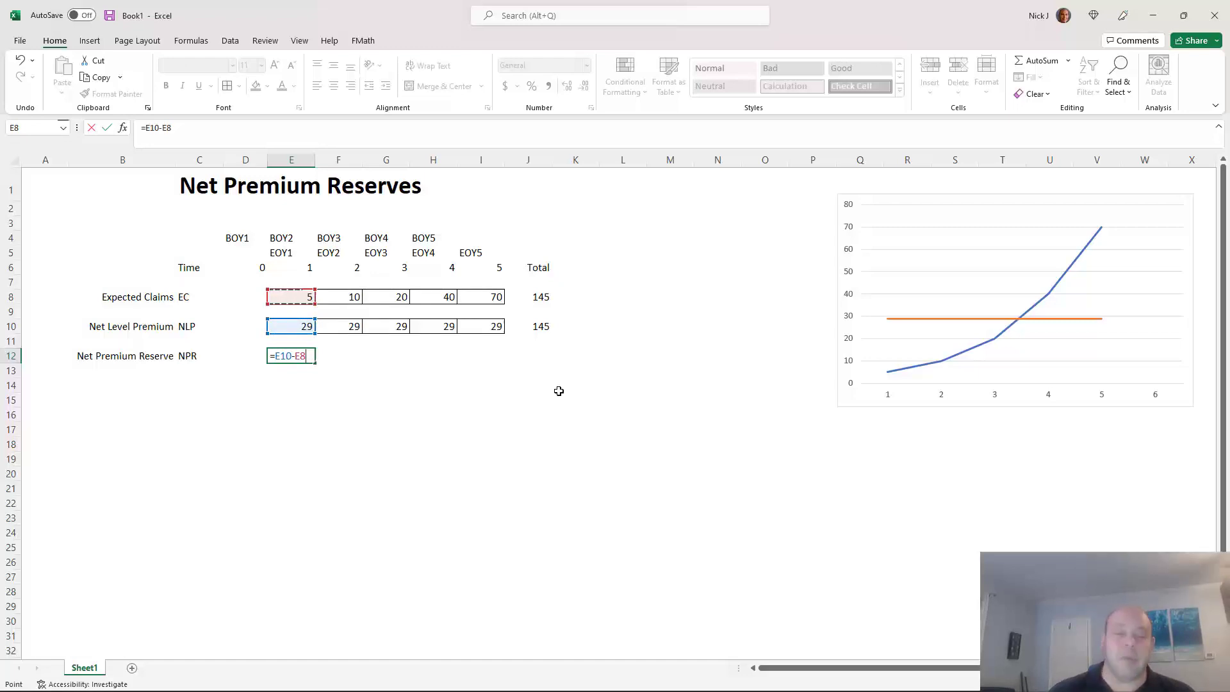
type("+")
key("Left")
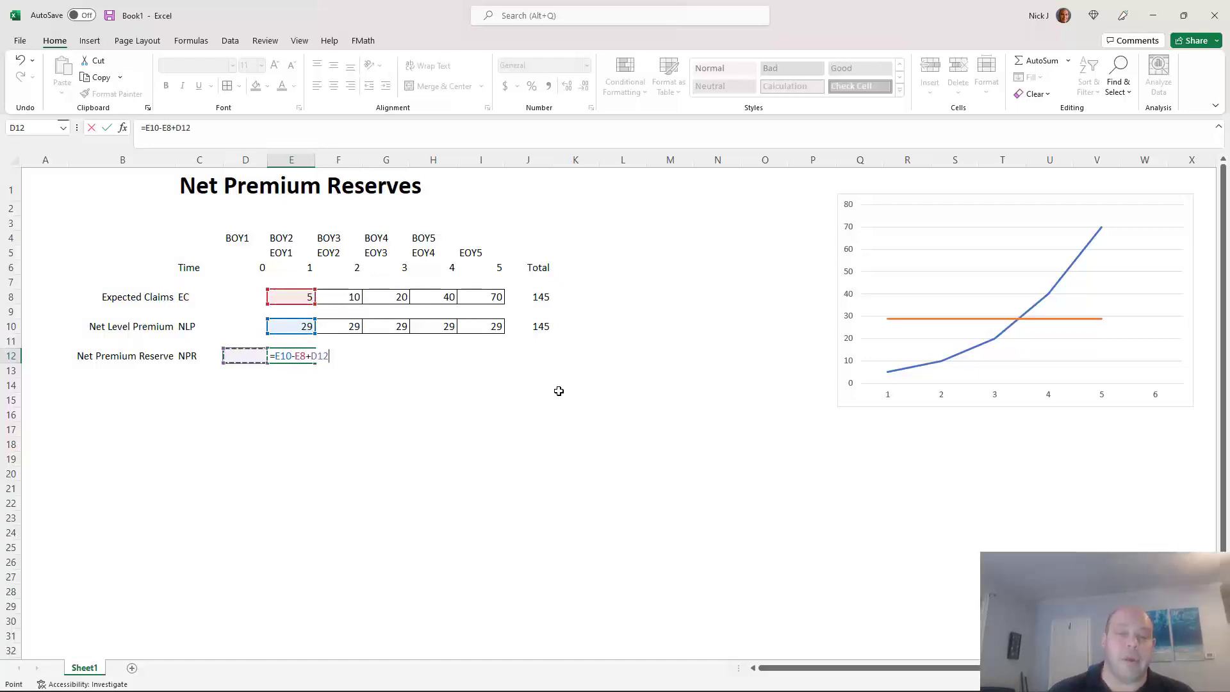
key("shift+Tab")
key("Right")
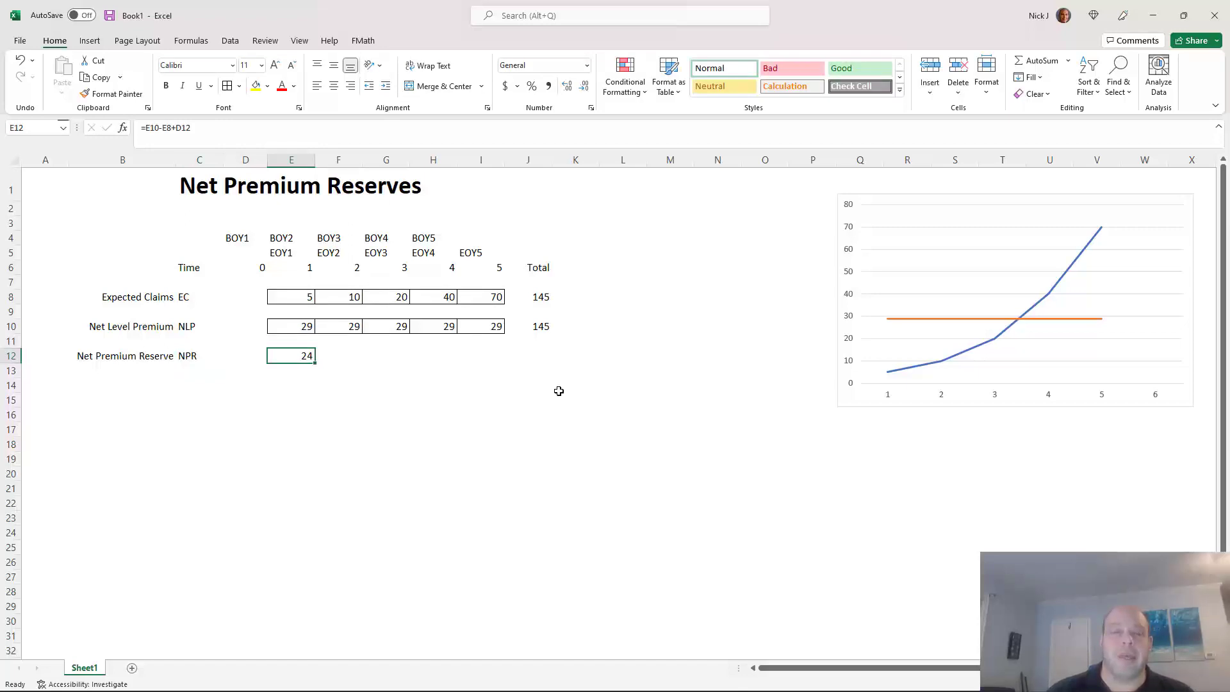
key("Up")
key("Up")
key("Down")
key("Down")
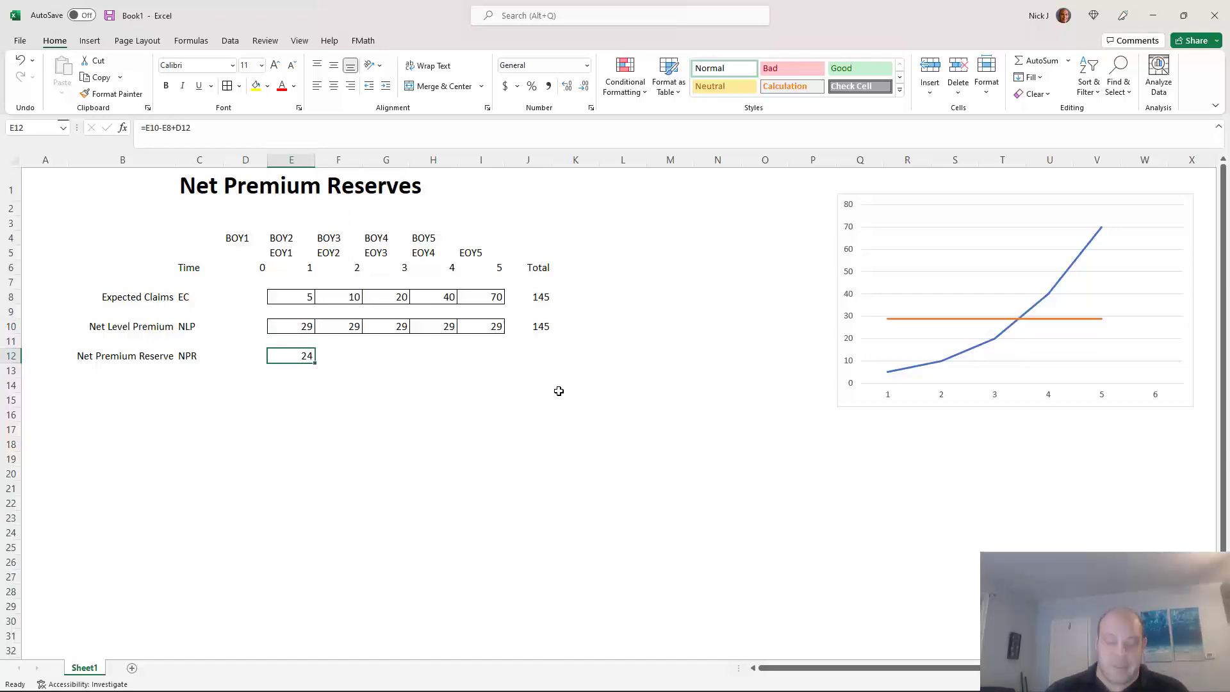
Copy the reserve formula into F12 and set the opening reserve in D12 to 0.
key("ctrl+c")
key("Right")
key("ctrl+v")
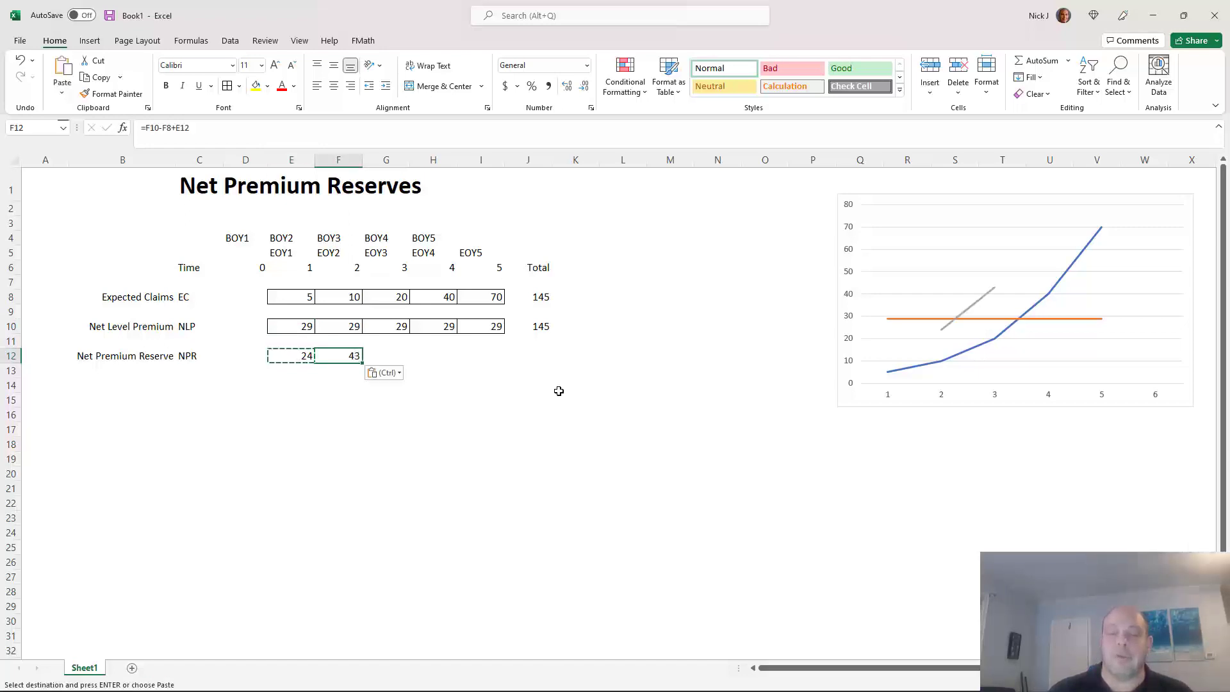
key("Left")
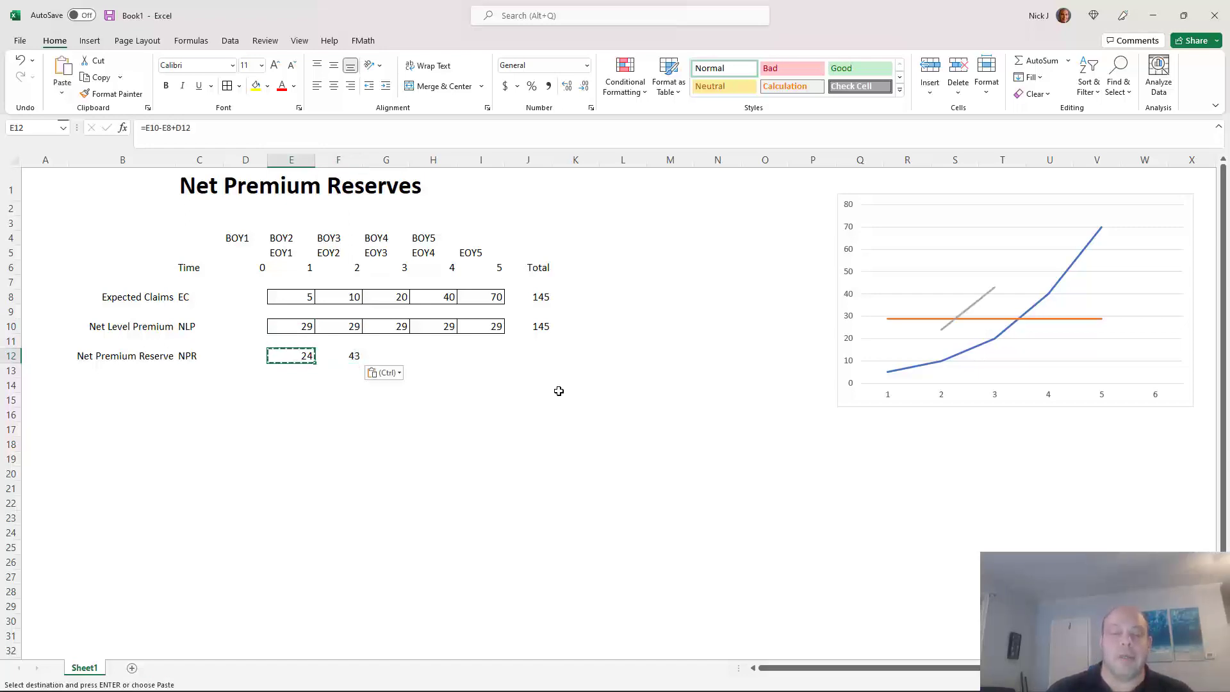
key("Left")
key("ctrl+v")
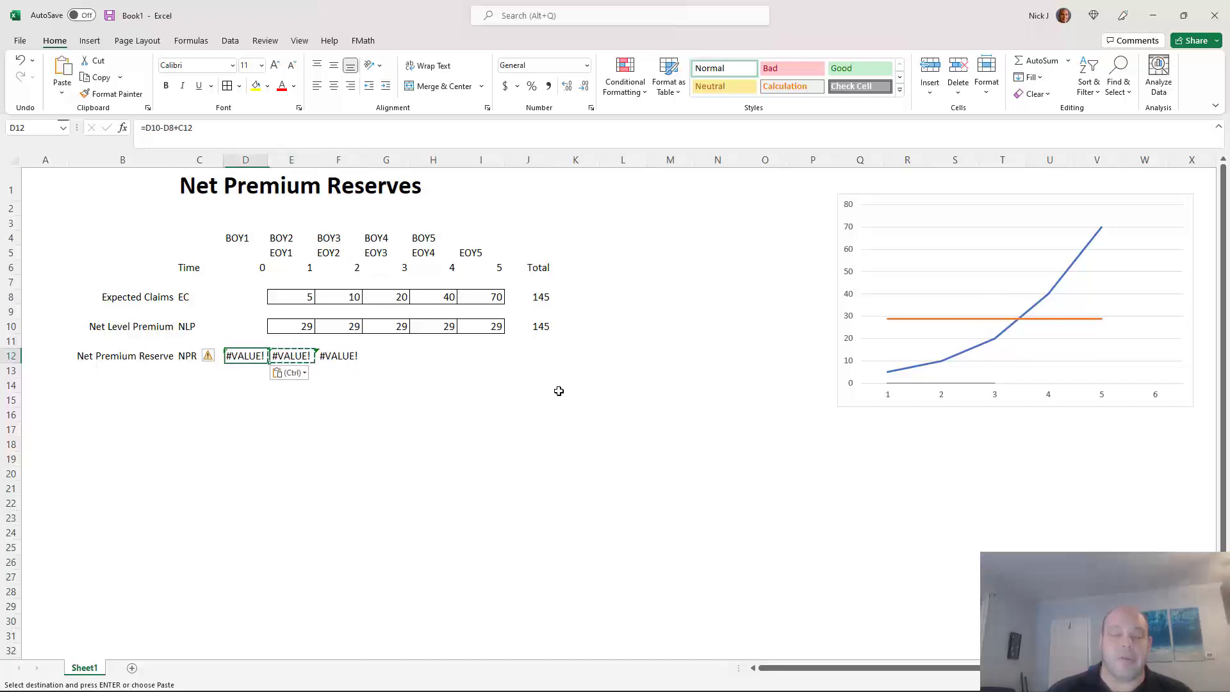
type("0")
key("Return")
Copy the reserve formula through G12:I12, giving reserves 24, 43, 52, 41, 0.
key("Up")
key("Right")
key("Right")
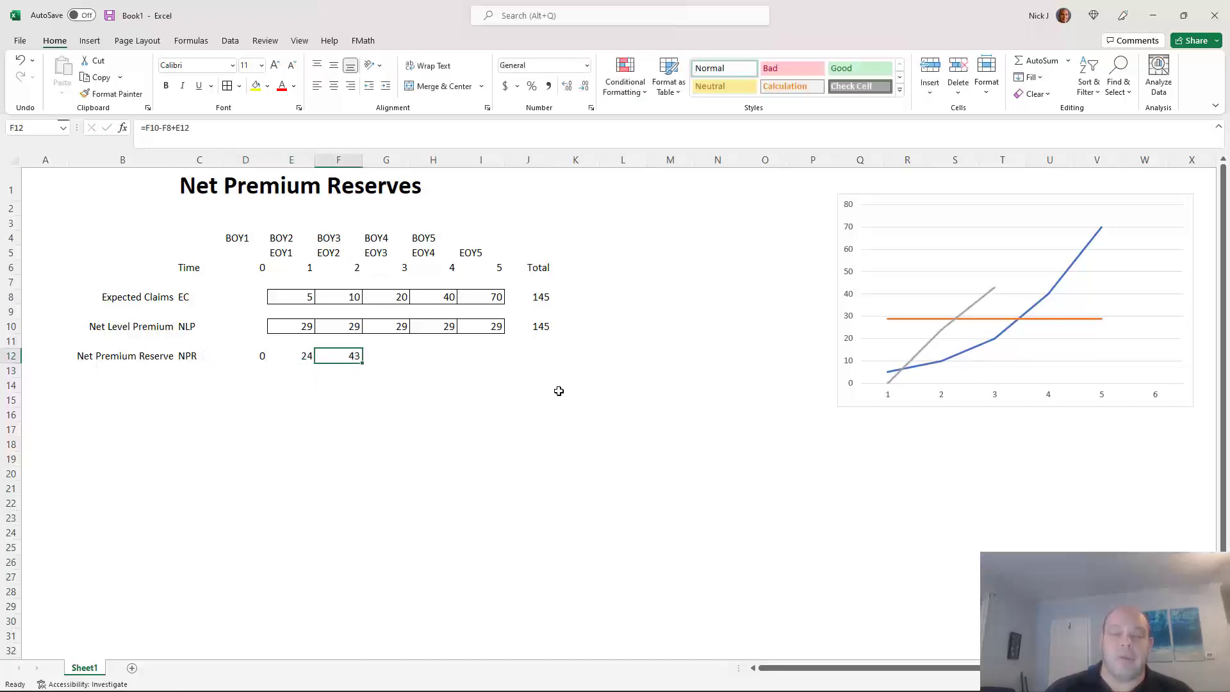
key("ctrl+c")
key("Right")
key("ctrl+v")
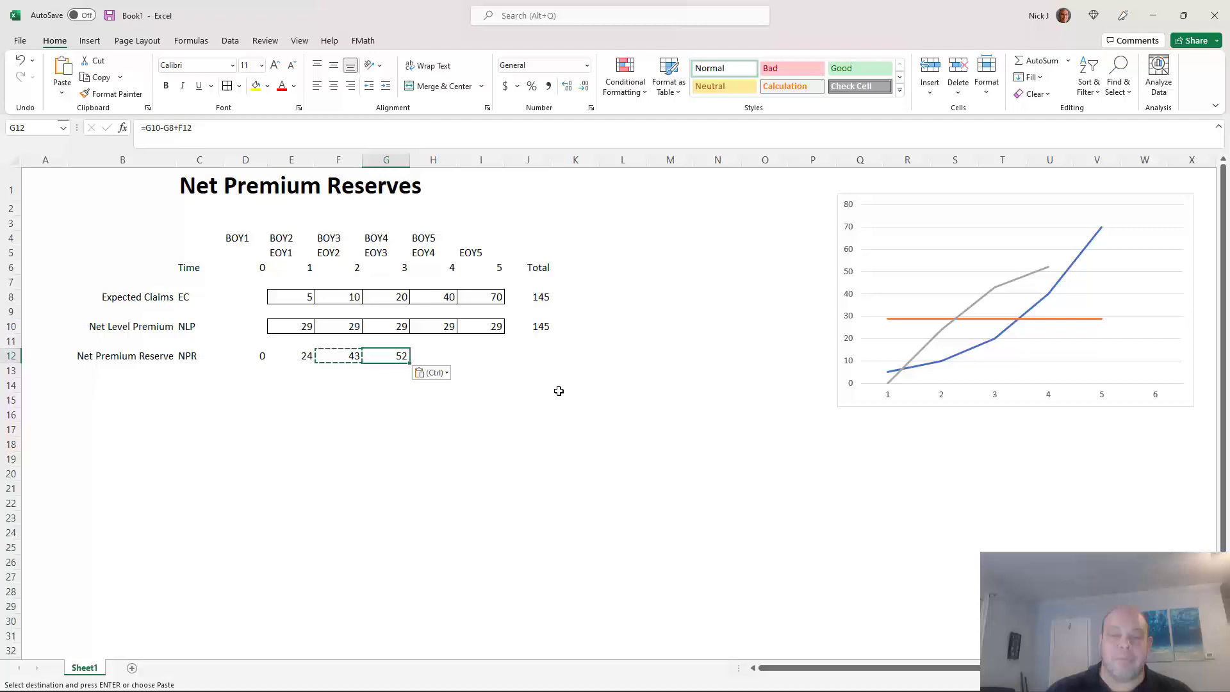
key("Right")
key("ctrl+v")
key("Right")
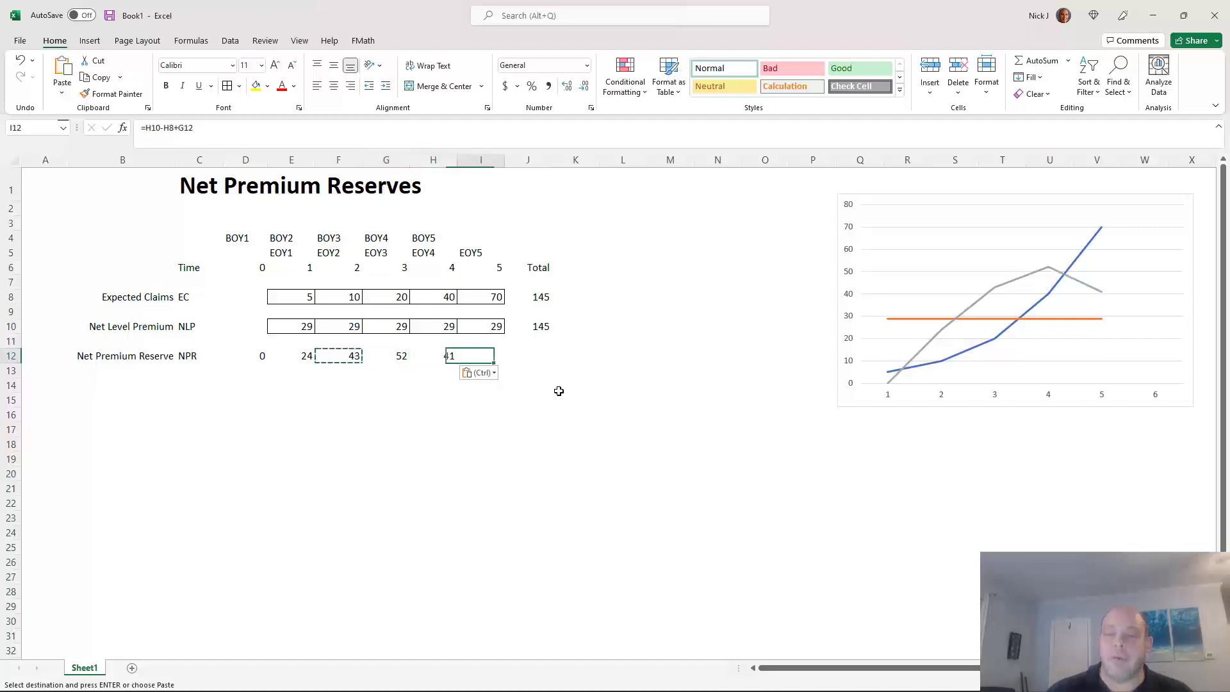
key("ctrl+v")
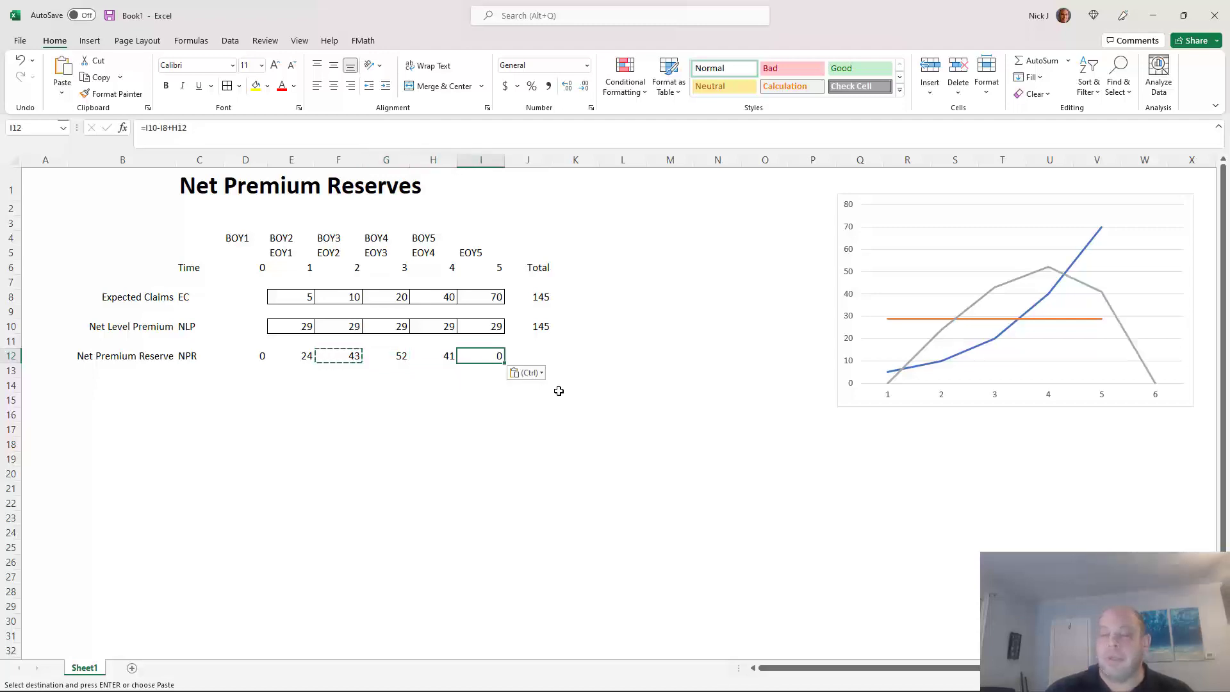
key("Down")
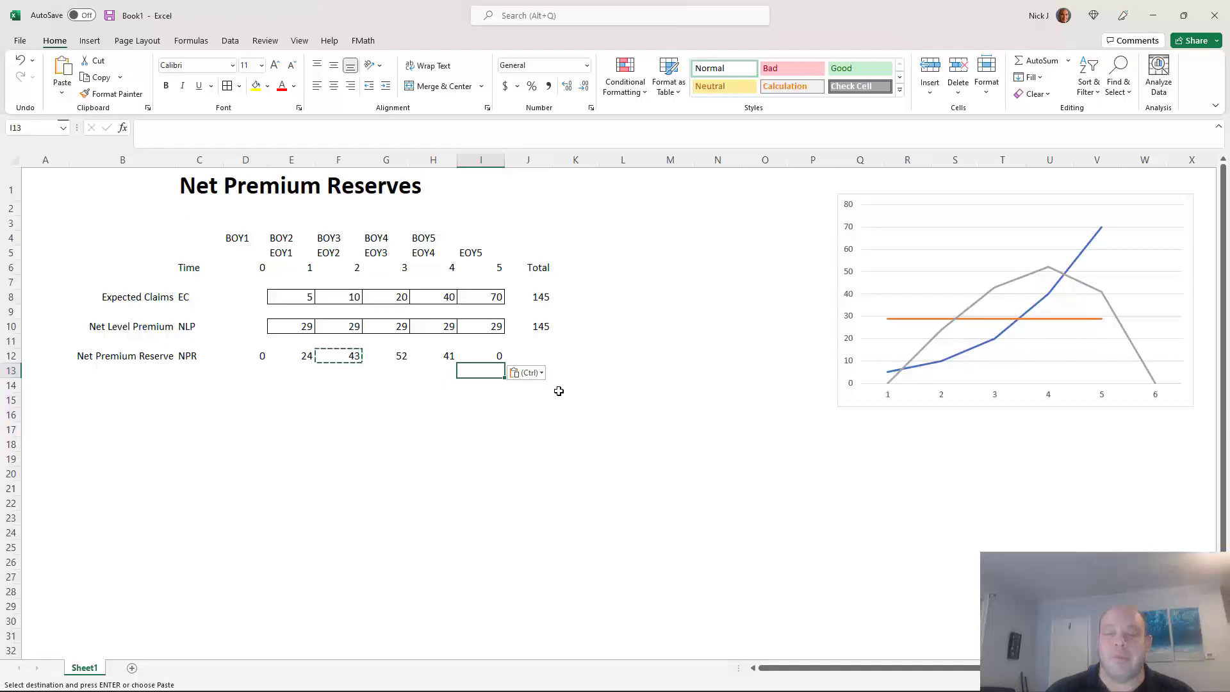
key("Up")
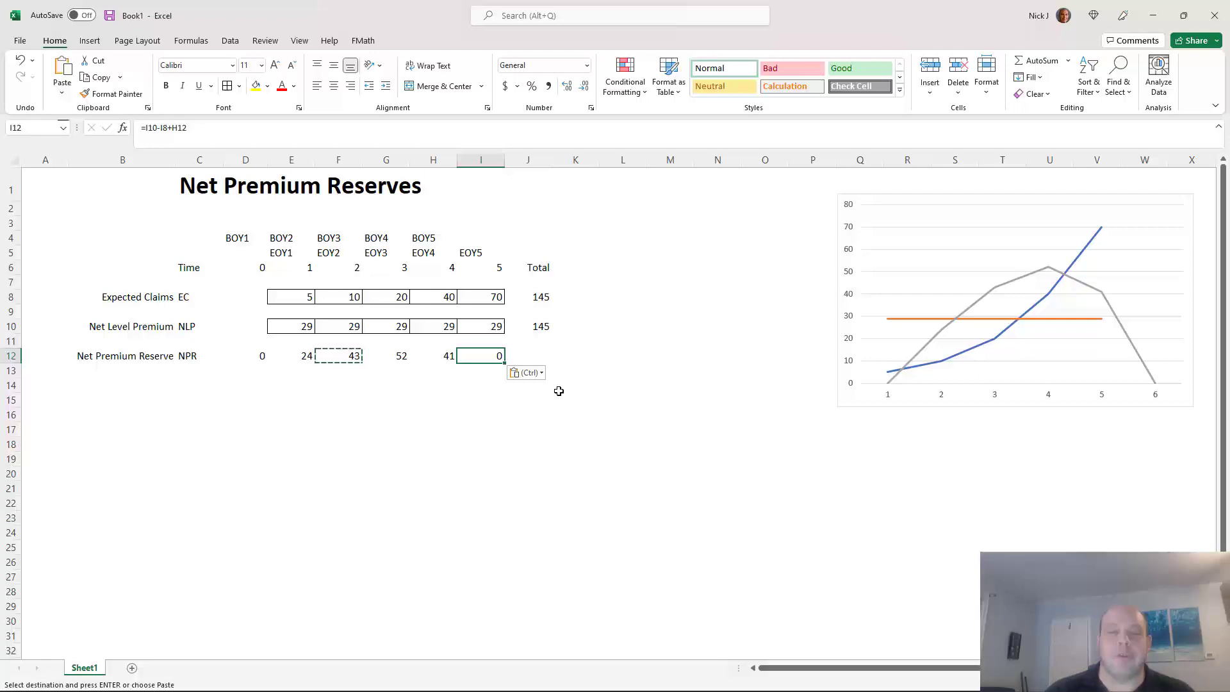
Review the reserve formulas across row 12 and cancel the pending copy.
key("Left")
key("Left")
key("Left")
key("Left")
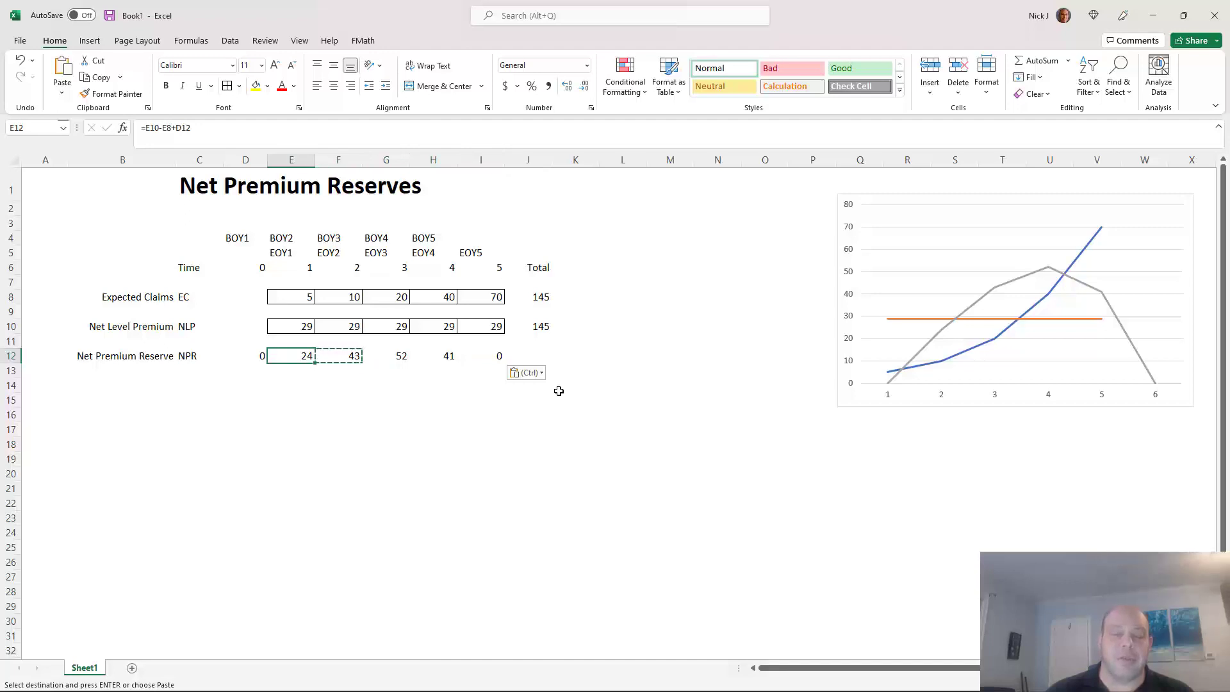
key("Left")
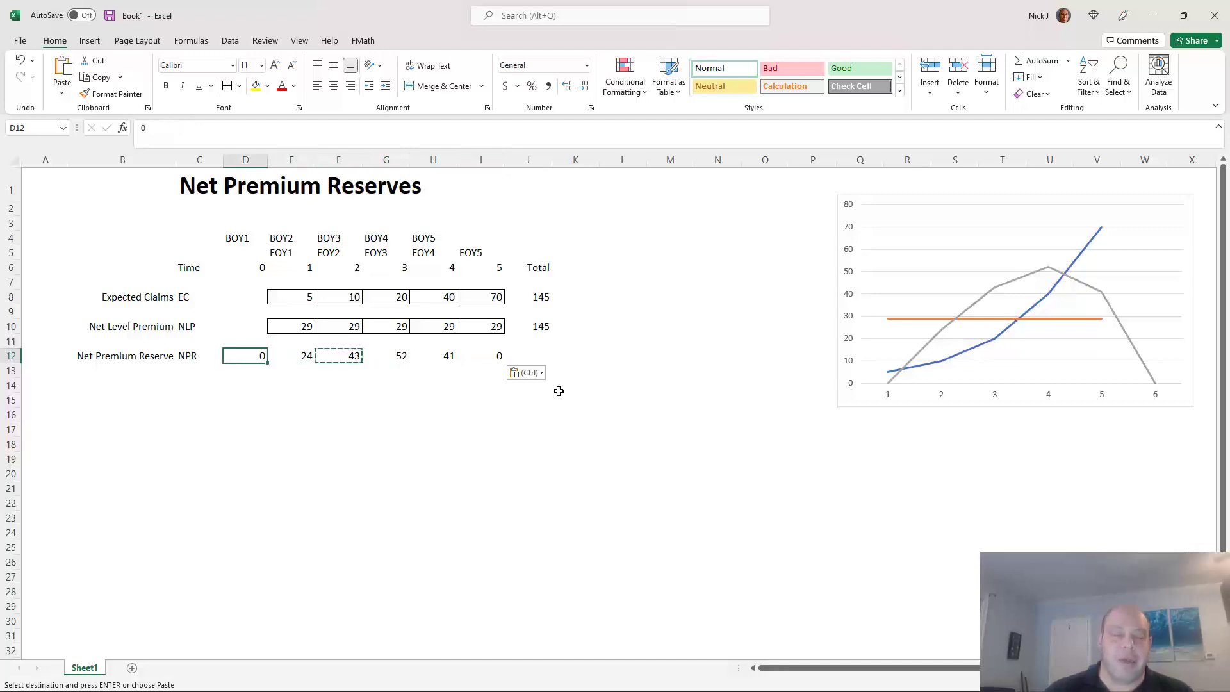
key("Right")
key("Right")
key("Right")
key("Right")
key("Right")
key("Right")
key("Escape")
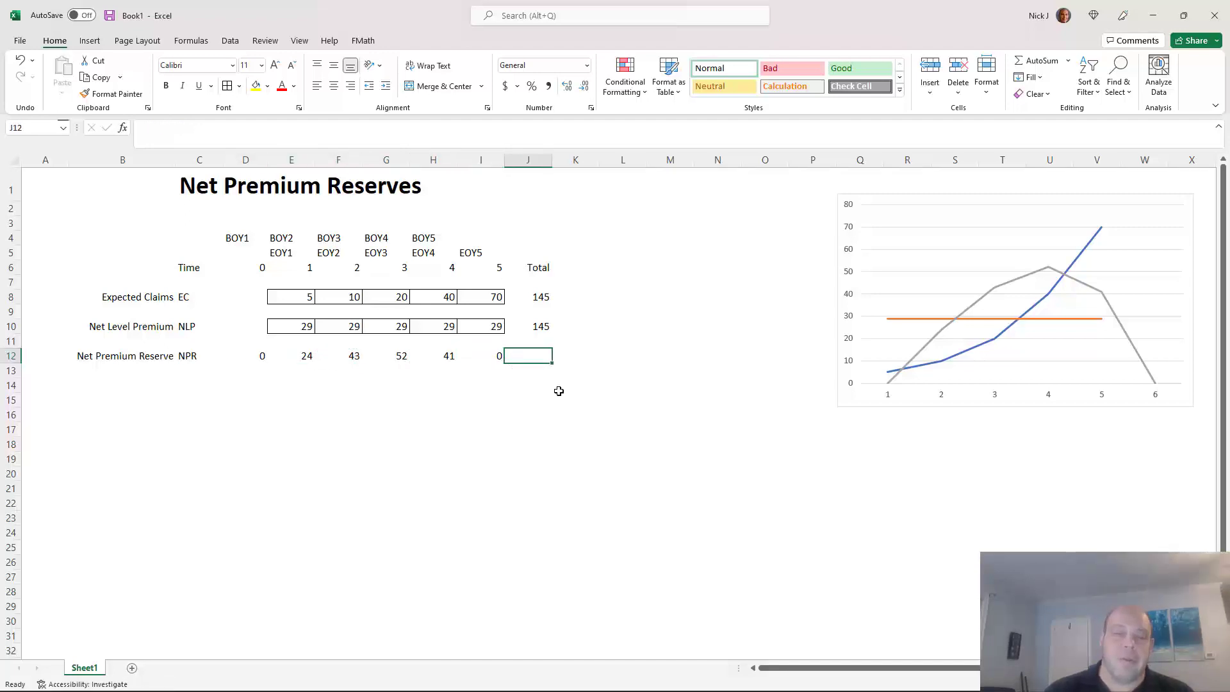
key("Left")
key("Left")
key("Left")
key("Left")
key("Left")
key("Down")
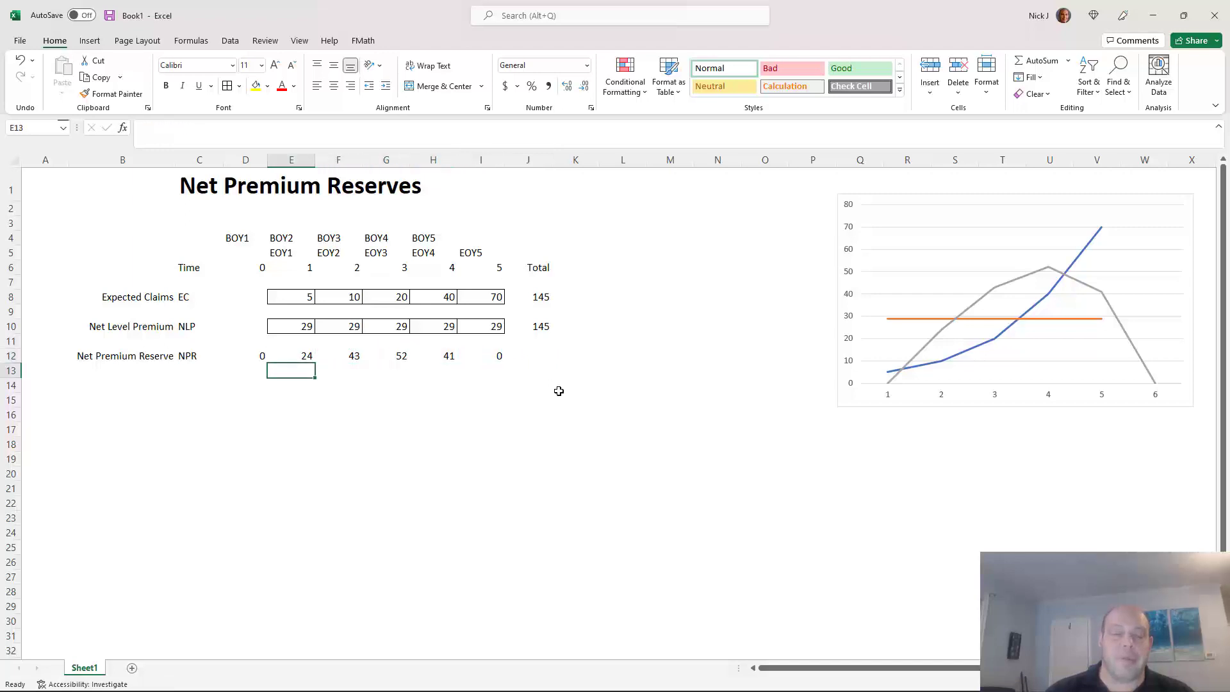
key("Left")
key("Down")
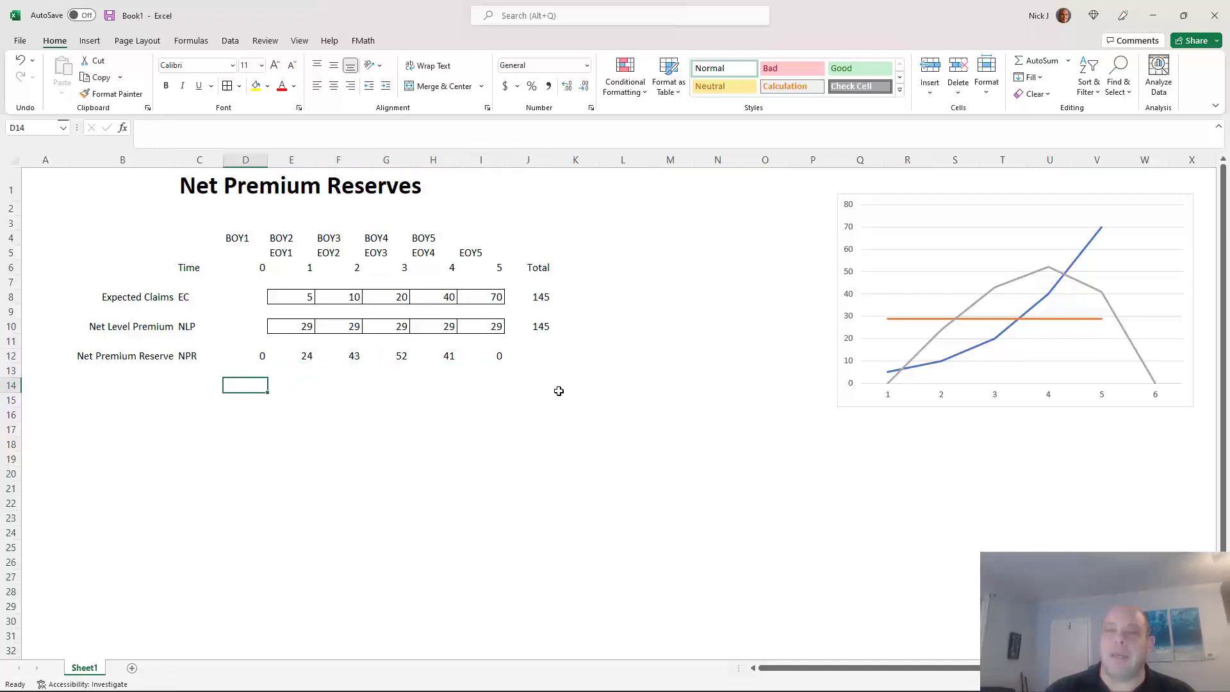
key("Up")
key("Up")
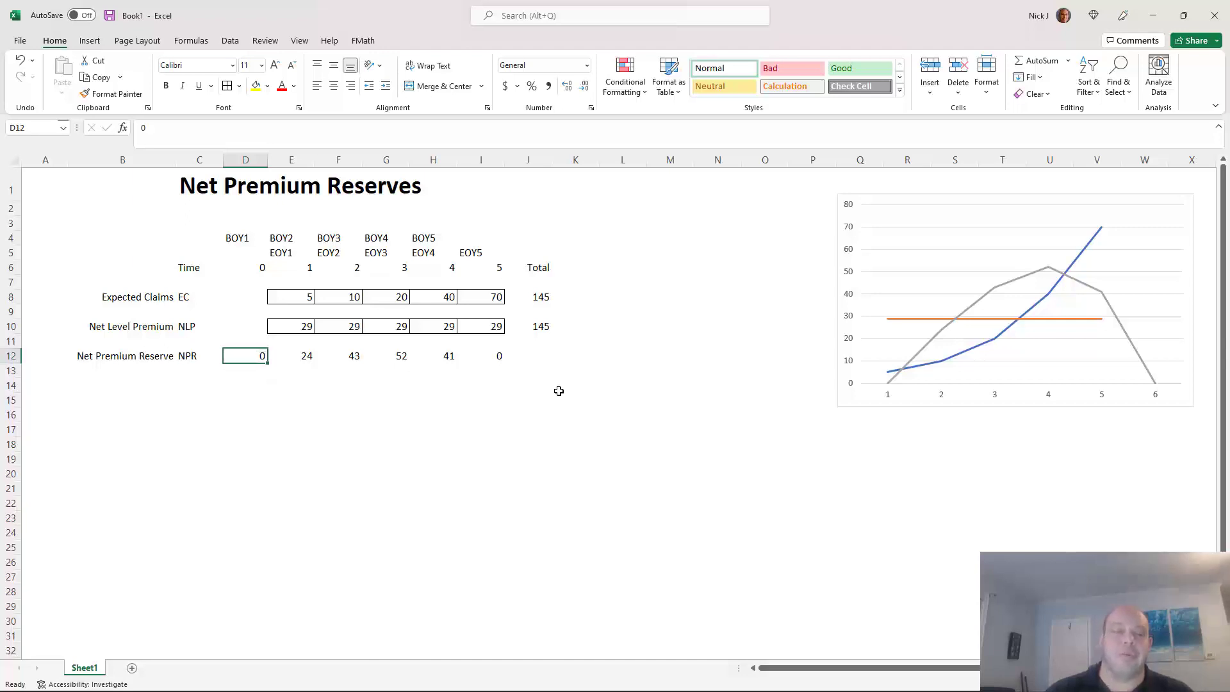
key("ctrl+Right")
Select the Net Level Premium values E10:I10, then move to K12 beside the reserves.
key("Up")
key("Up")
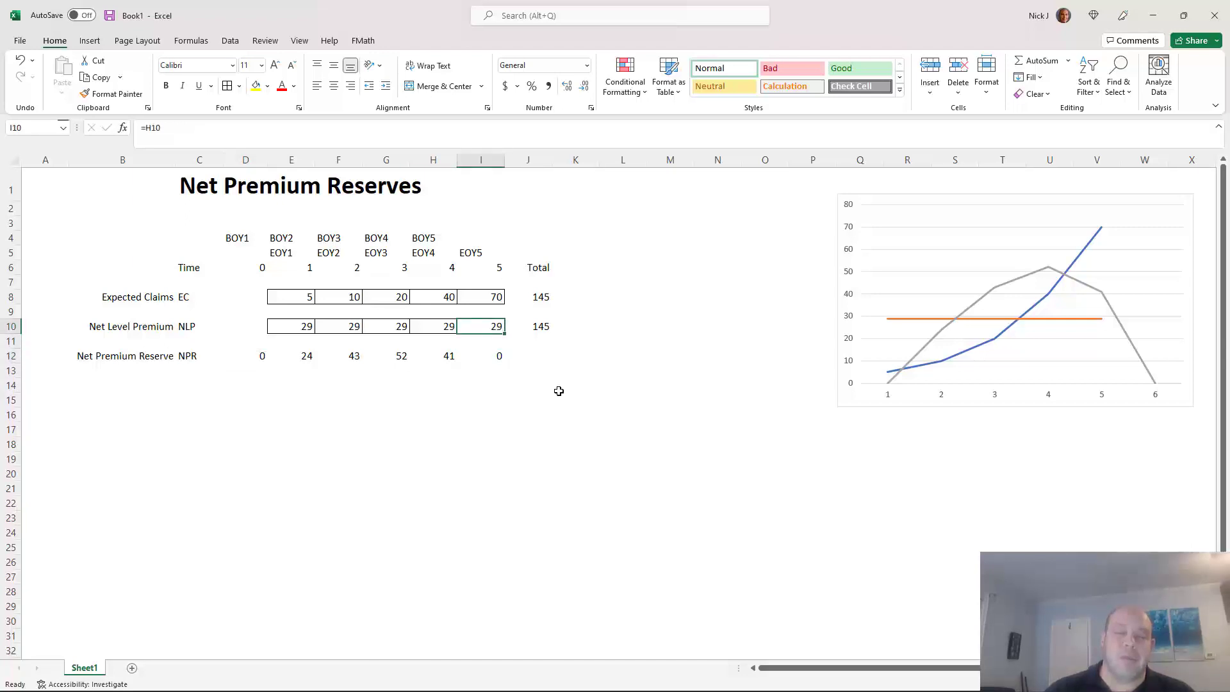
key("ctrl+shift+Left")
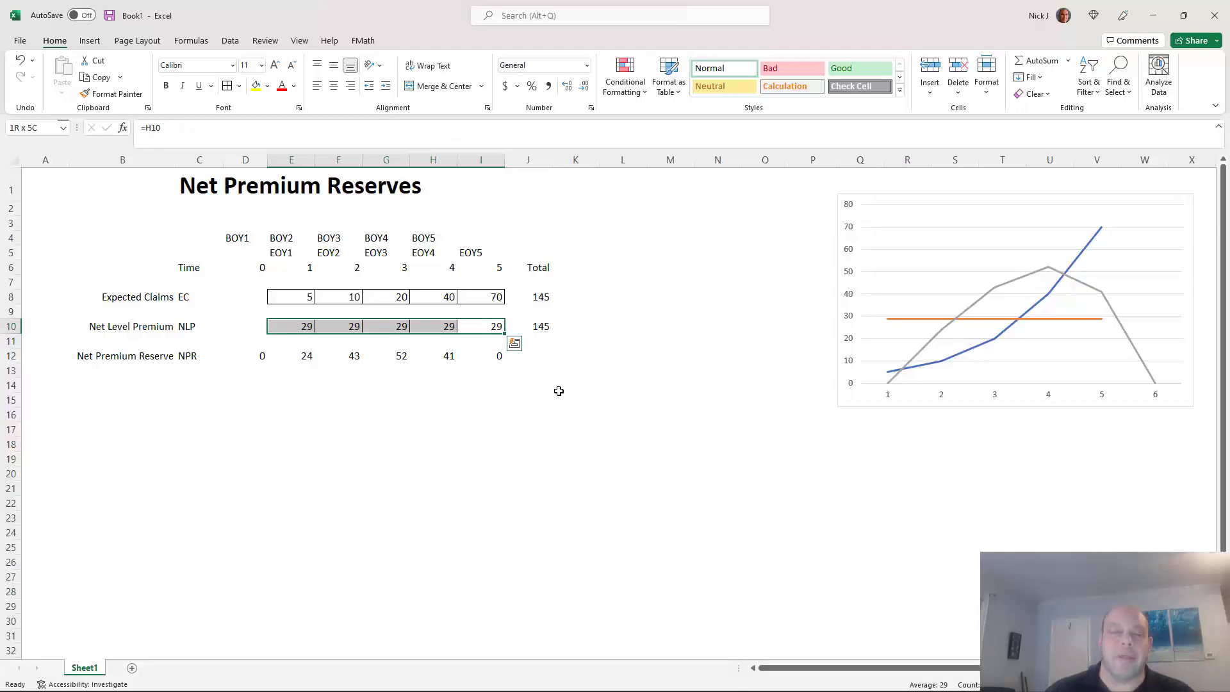
key("Down")
key("Down")
key("Right")
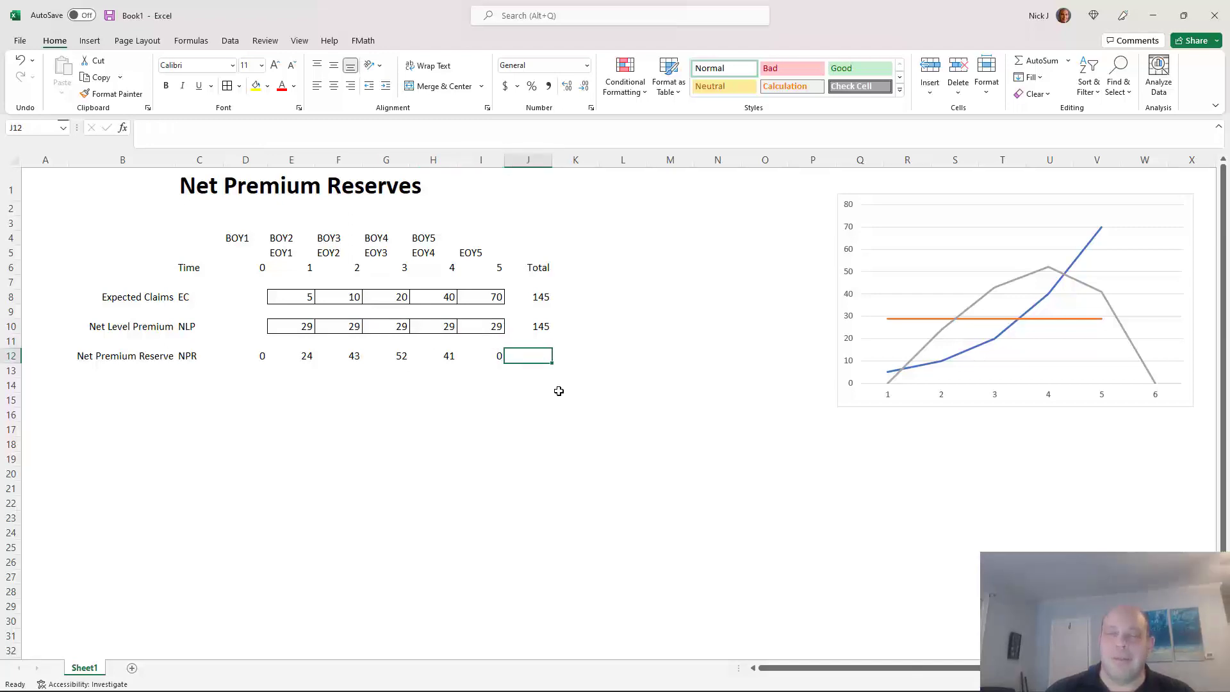
key("Right")
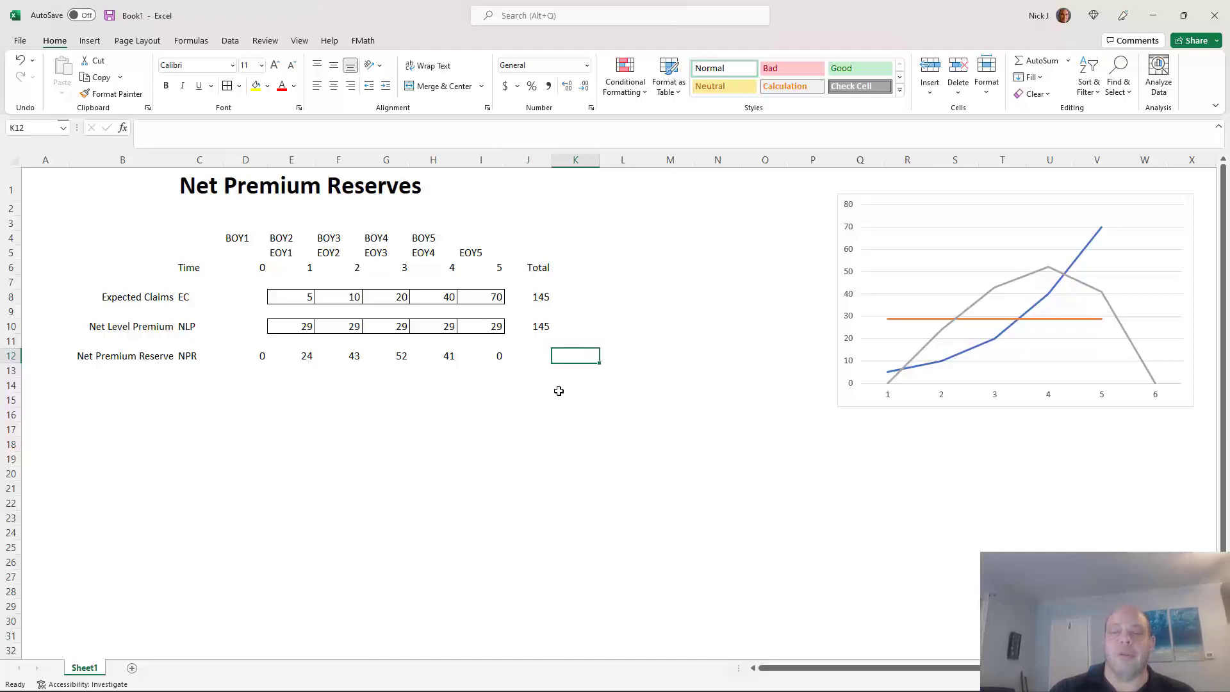
Enter 'Life reserve, Active life reserve, policy reserve, FPB' in K12, fixing the typo.
type("Life res")
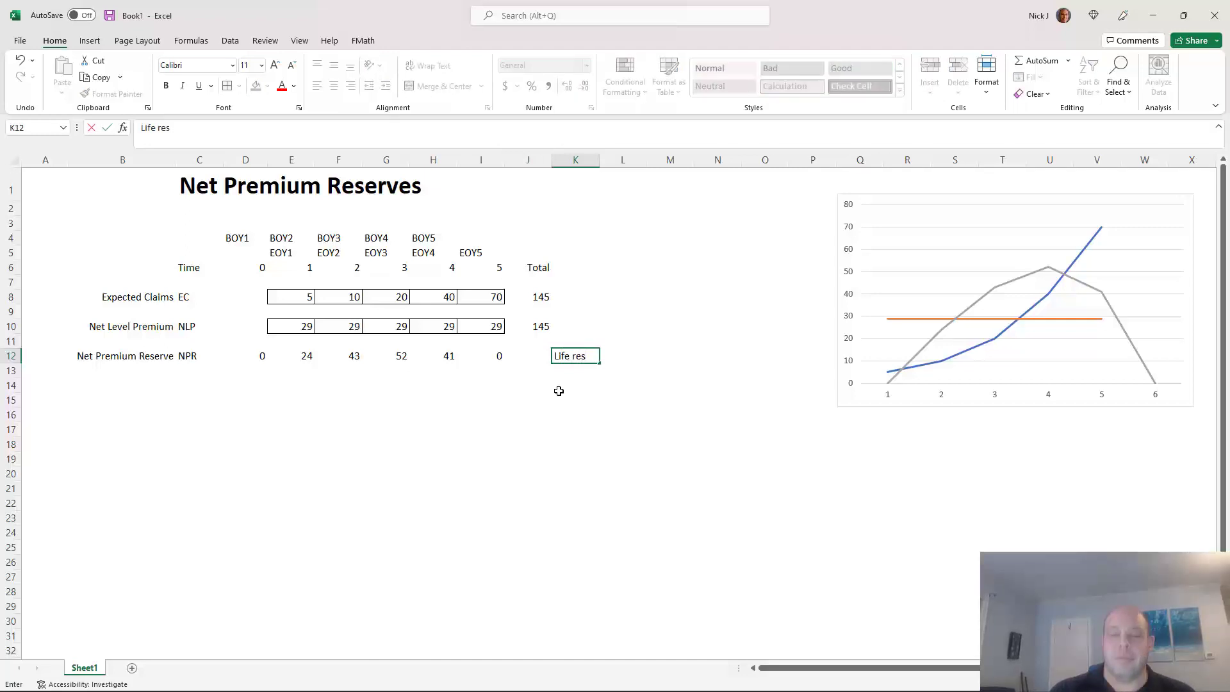
type("erve, A")
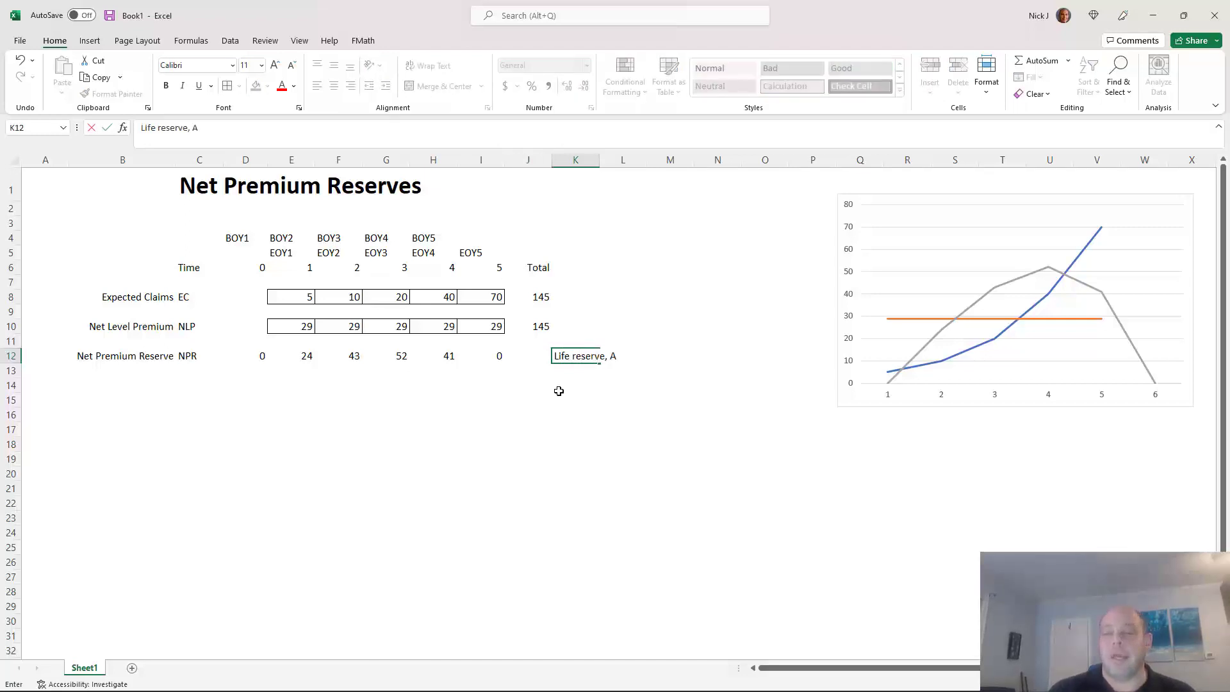
type("ctiver ")
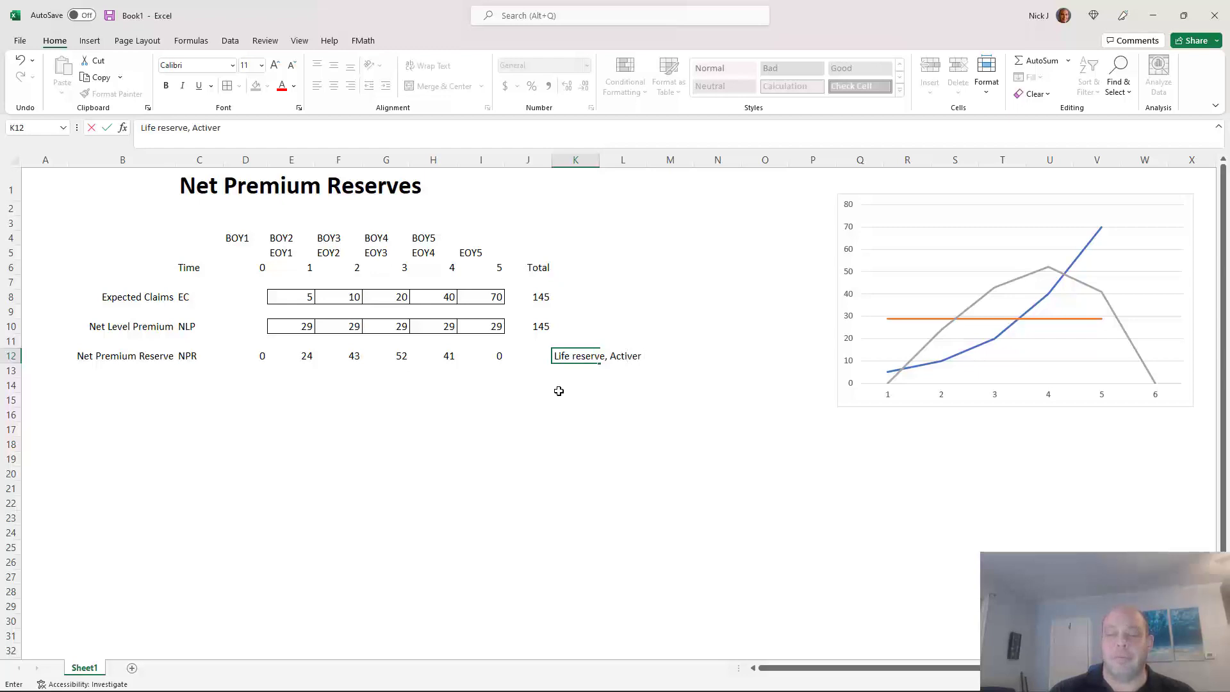
key("BackSpace")
key("BackSpace")
type(" life rese")
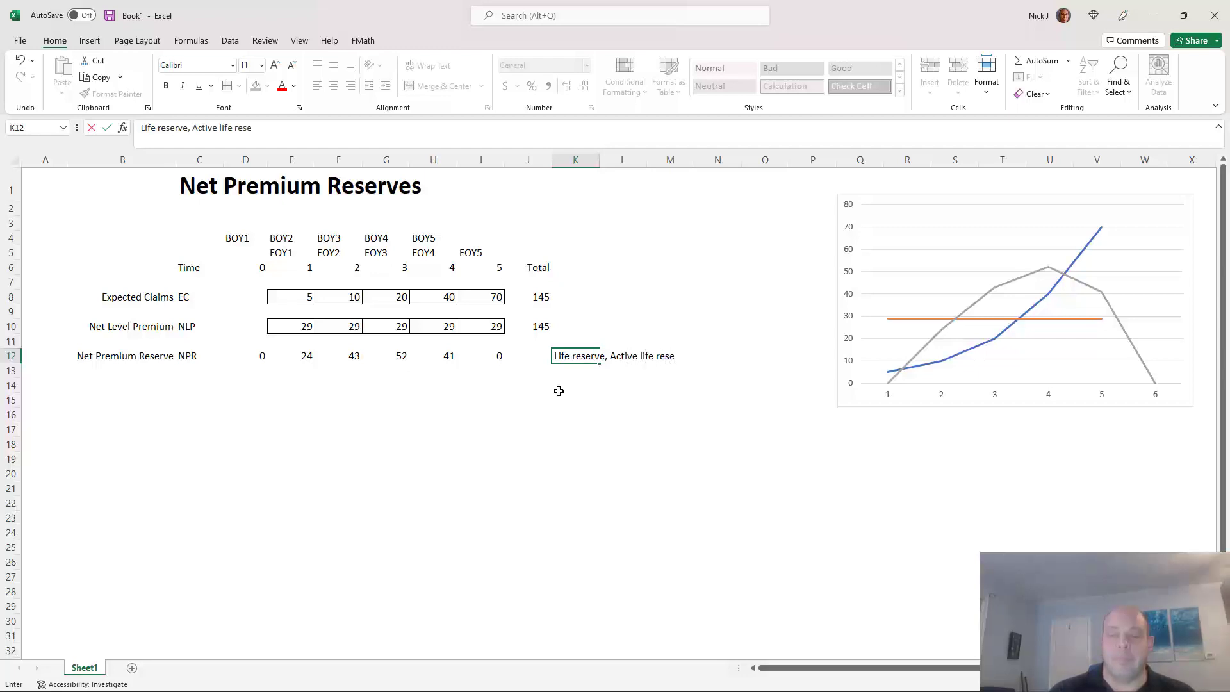
type("rec")
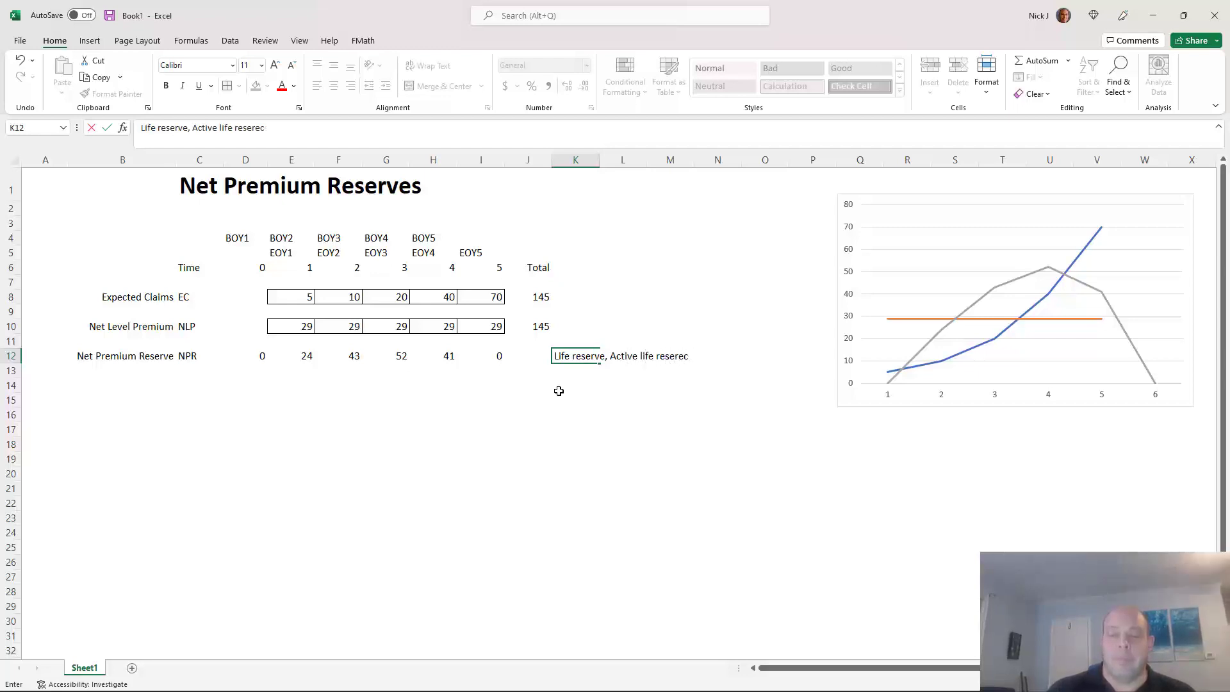
key("BackSpace")
key("BackSpace")
type("ve, ")
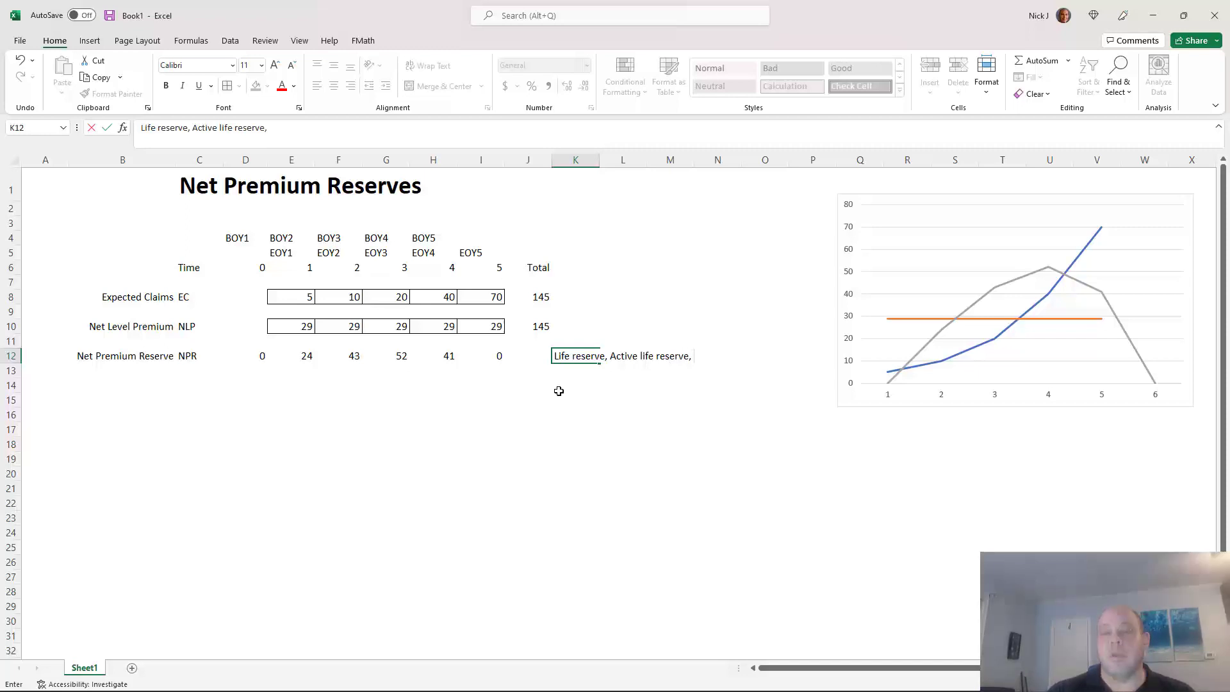
type("policy reserve")
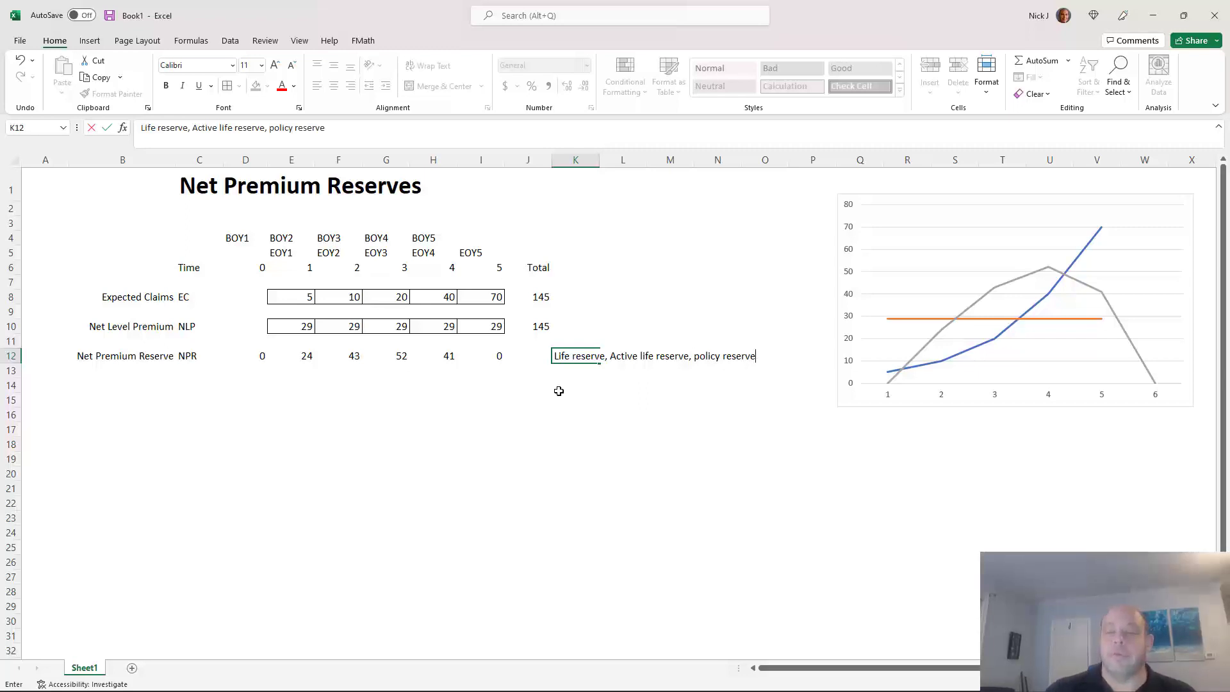
type(",")
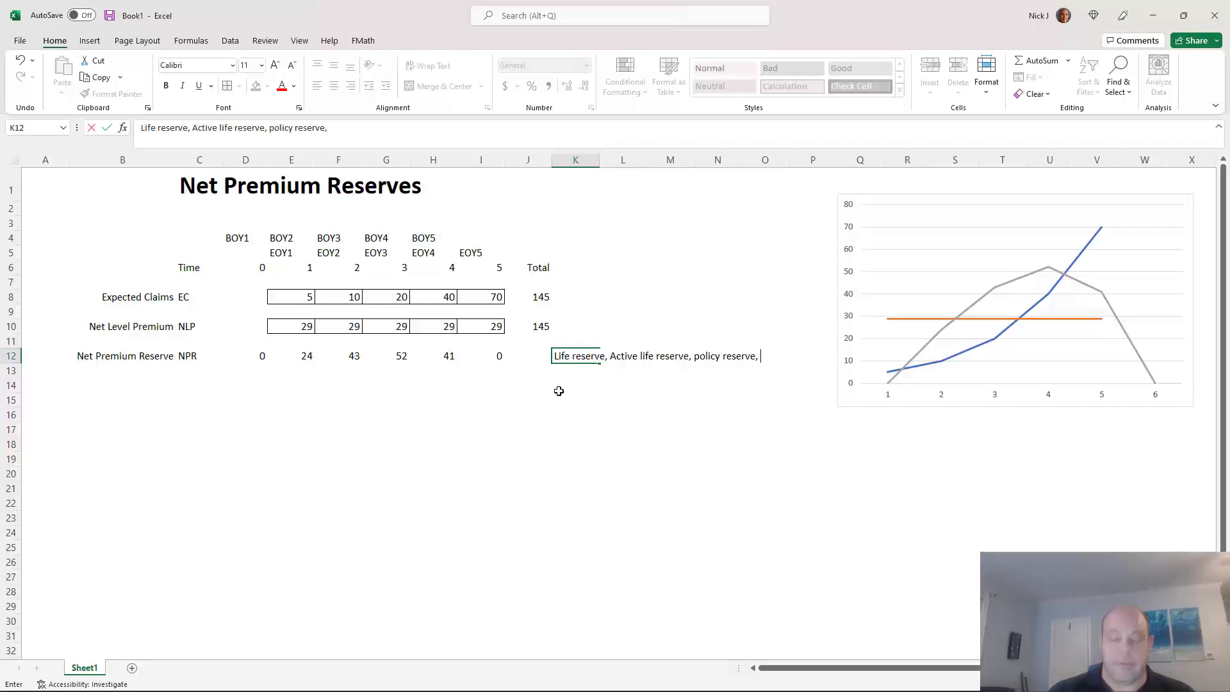
type(" FPB")
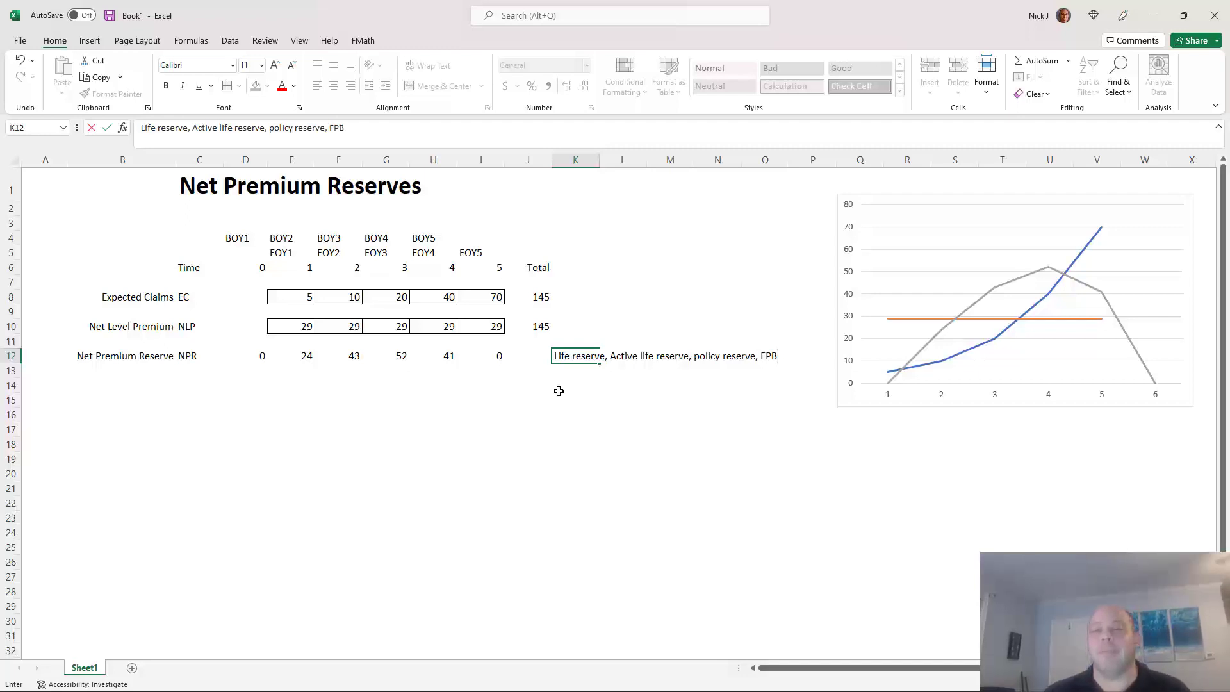
key("Return")
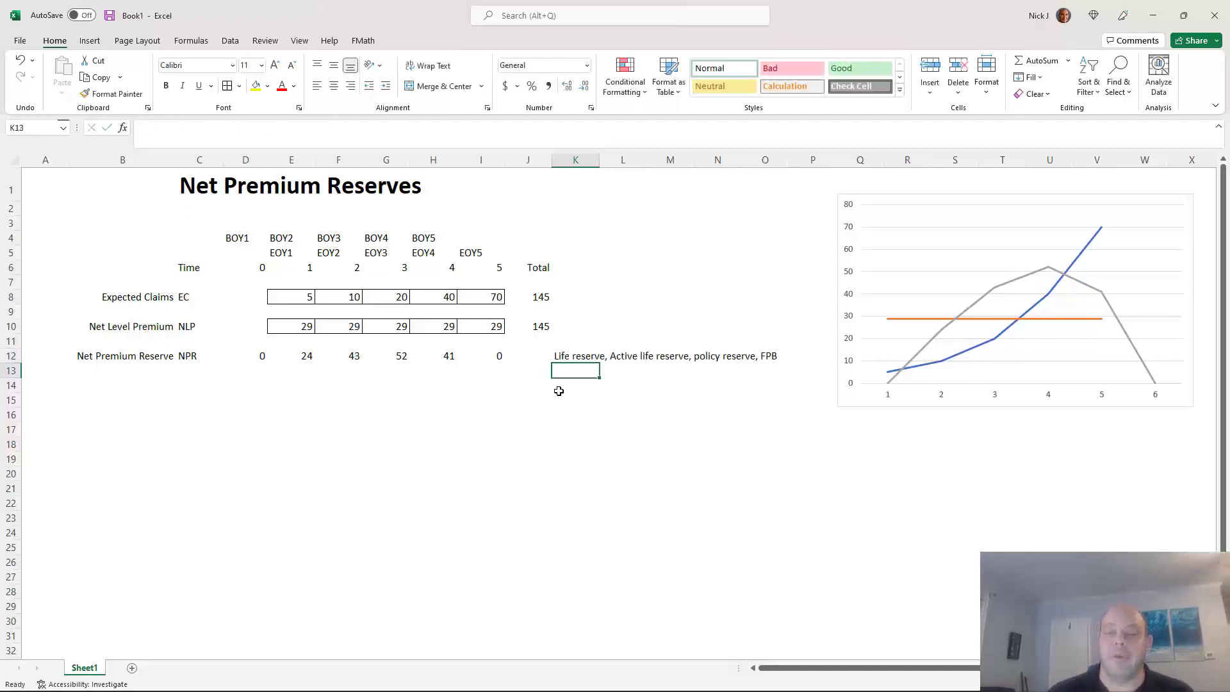
key("Up")
key("Up")
key("Up")
key("Up")
key("Up")
key("Up")
key("Up")
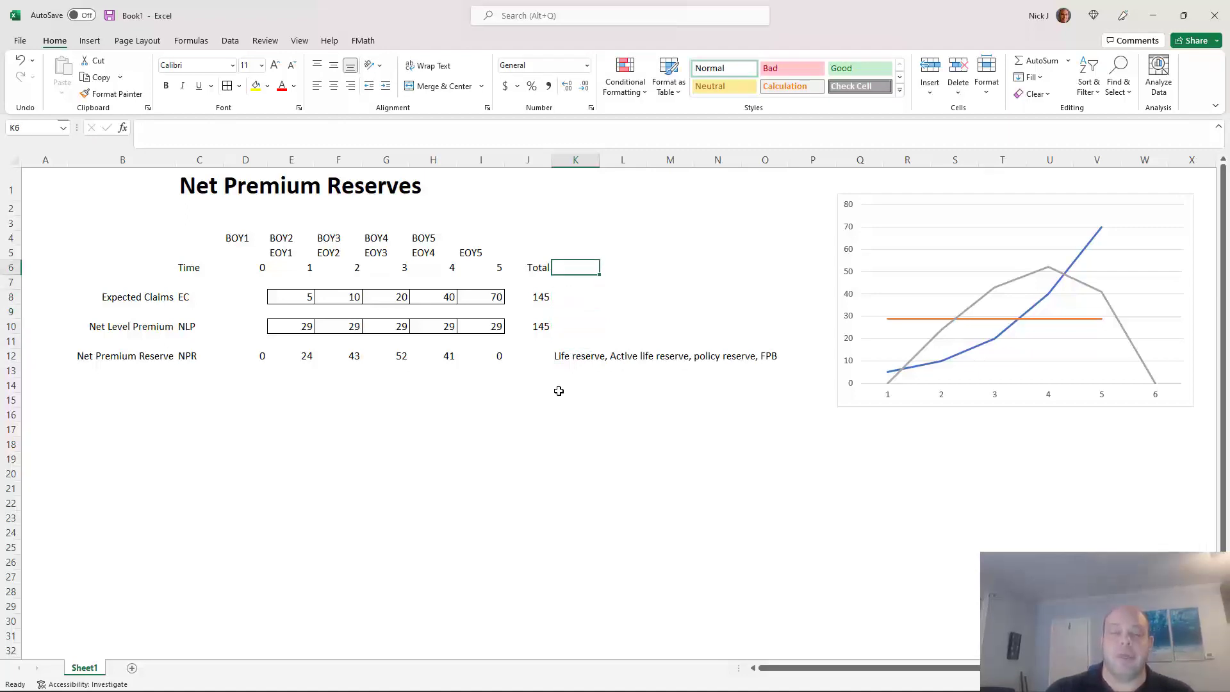
Put the heading AKA in K6 and 'BEL, Claims, TabRes' in K8 beside Expected Claims.
type("AKA")
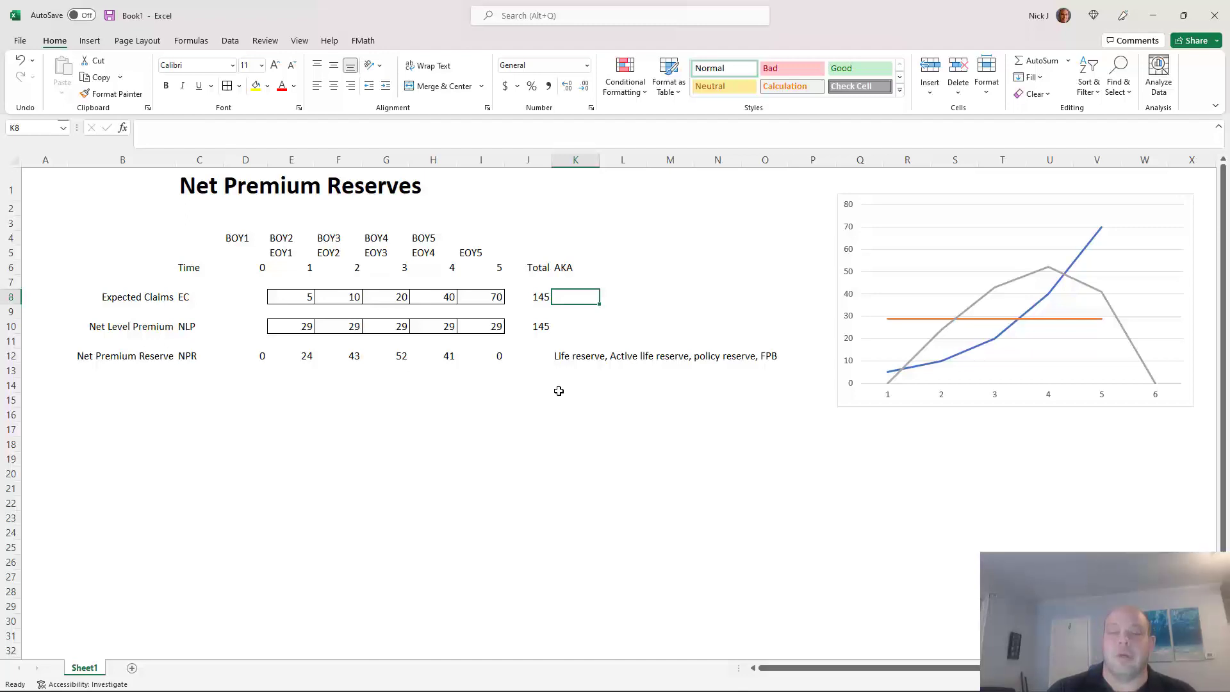
type("BEL")
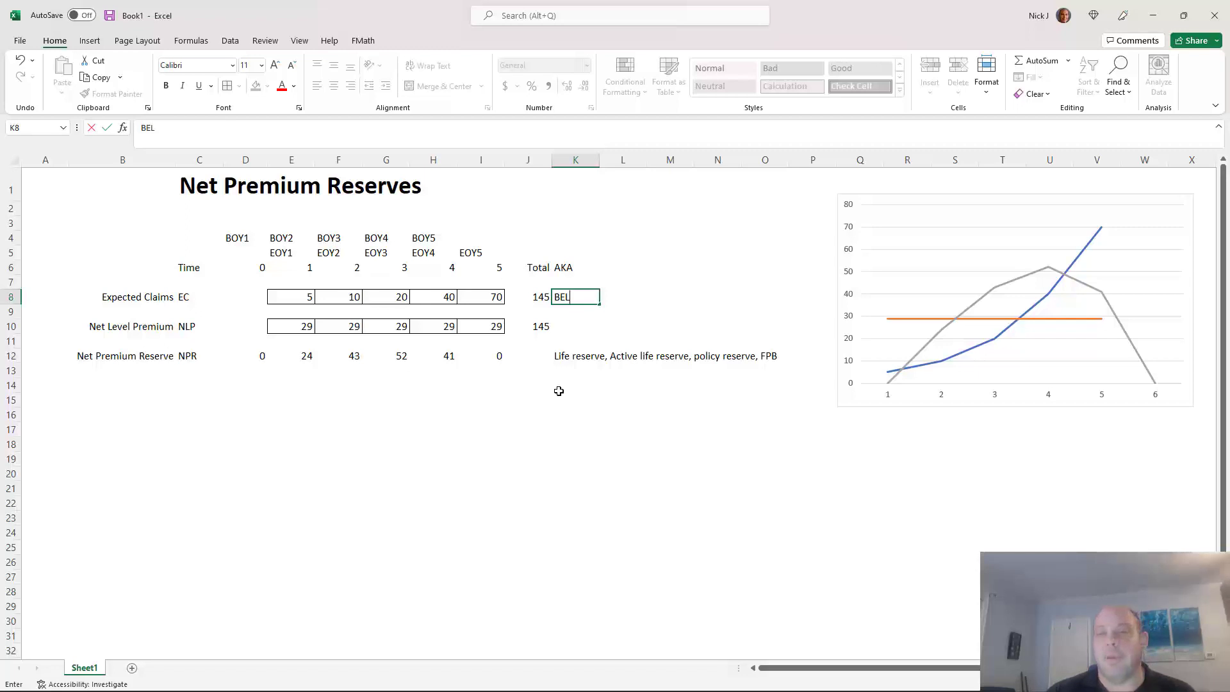
type(", ")
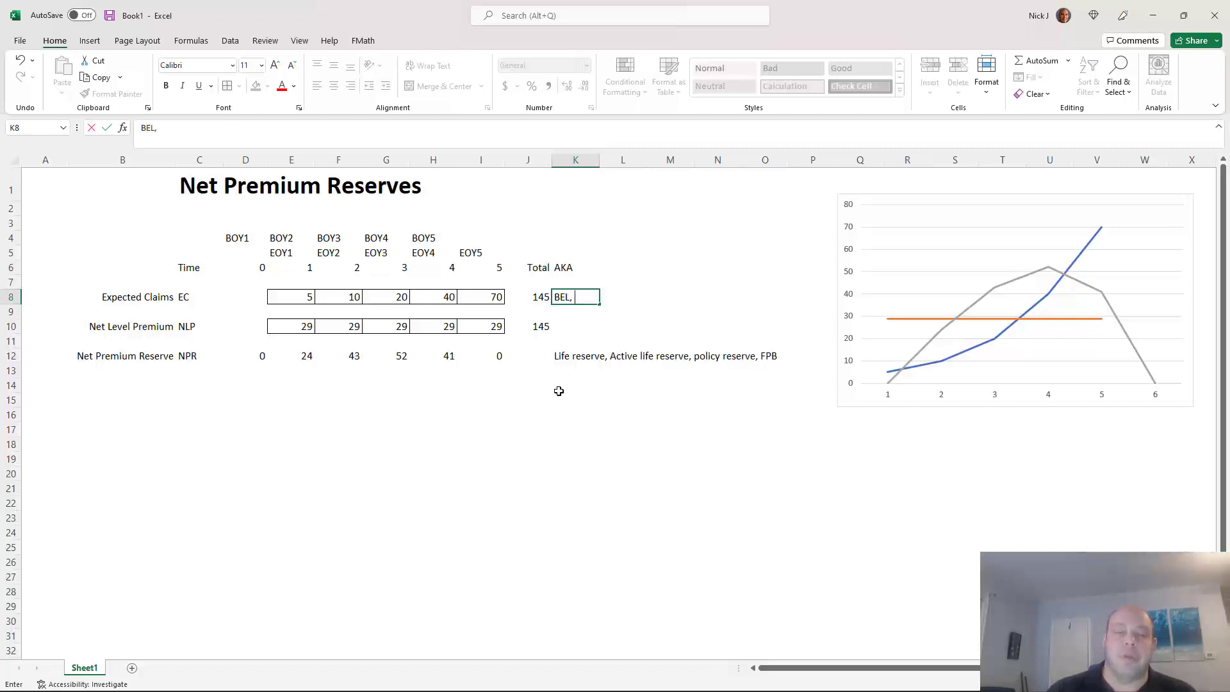
type("Claims")
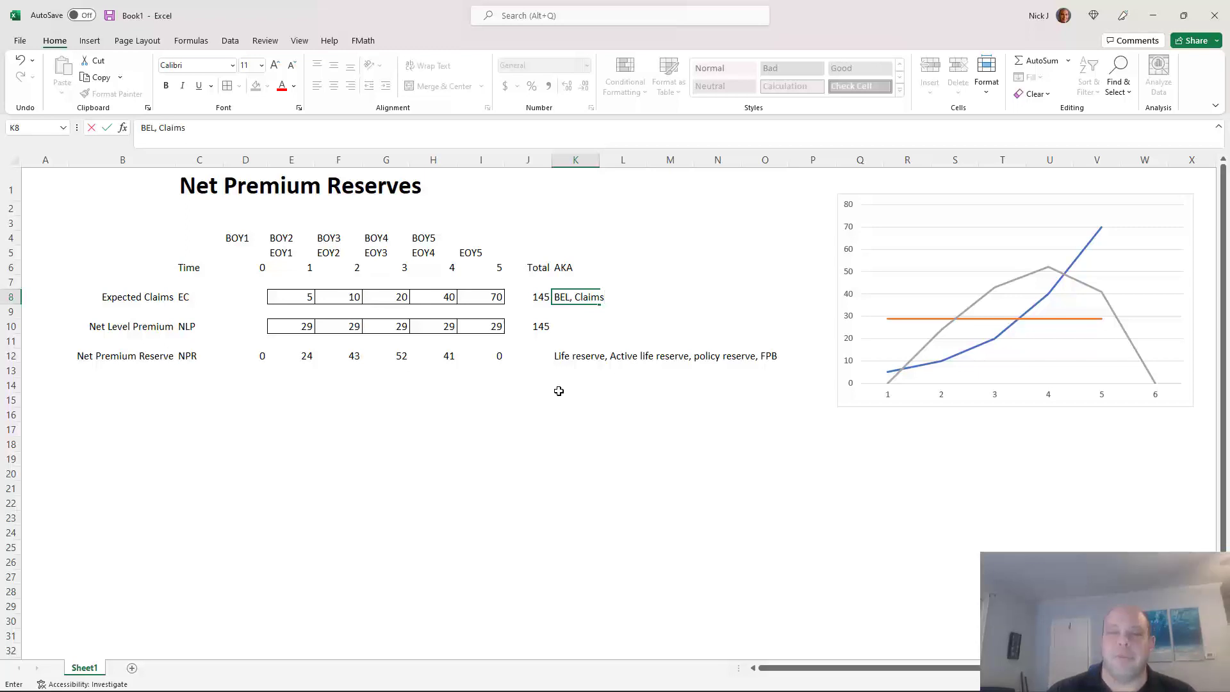
type(",")
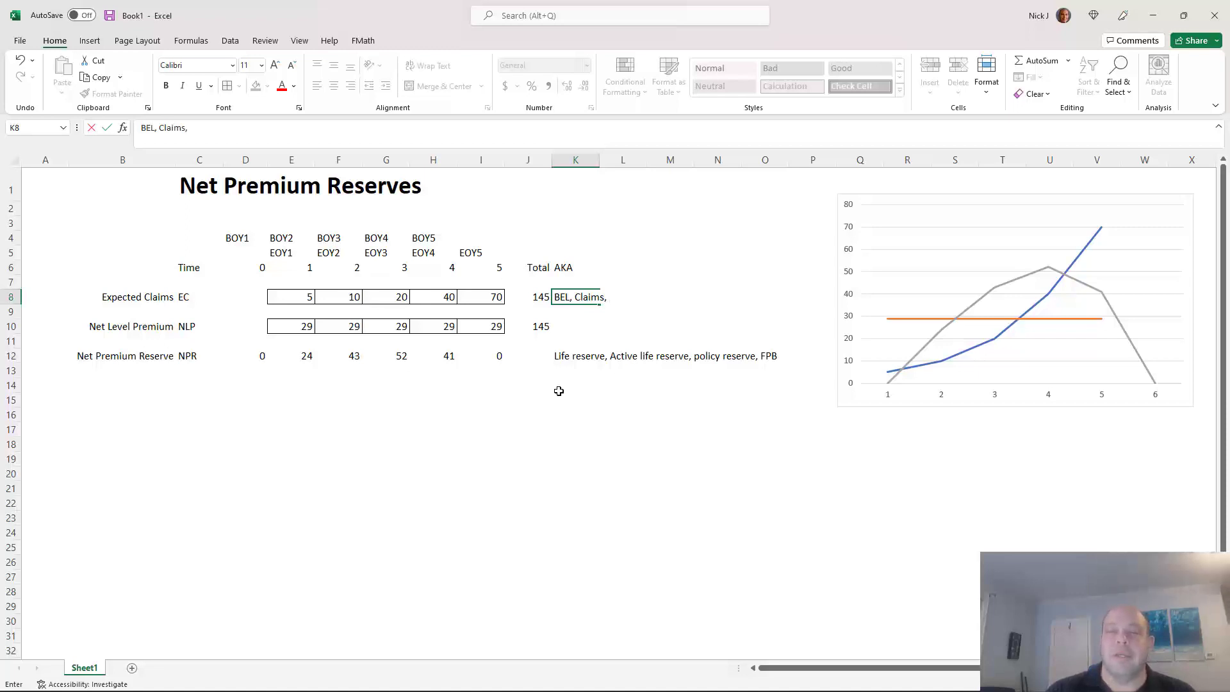
type(" Tab")
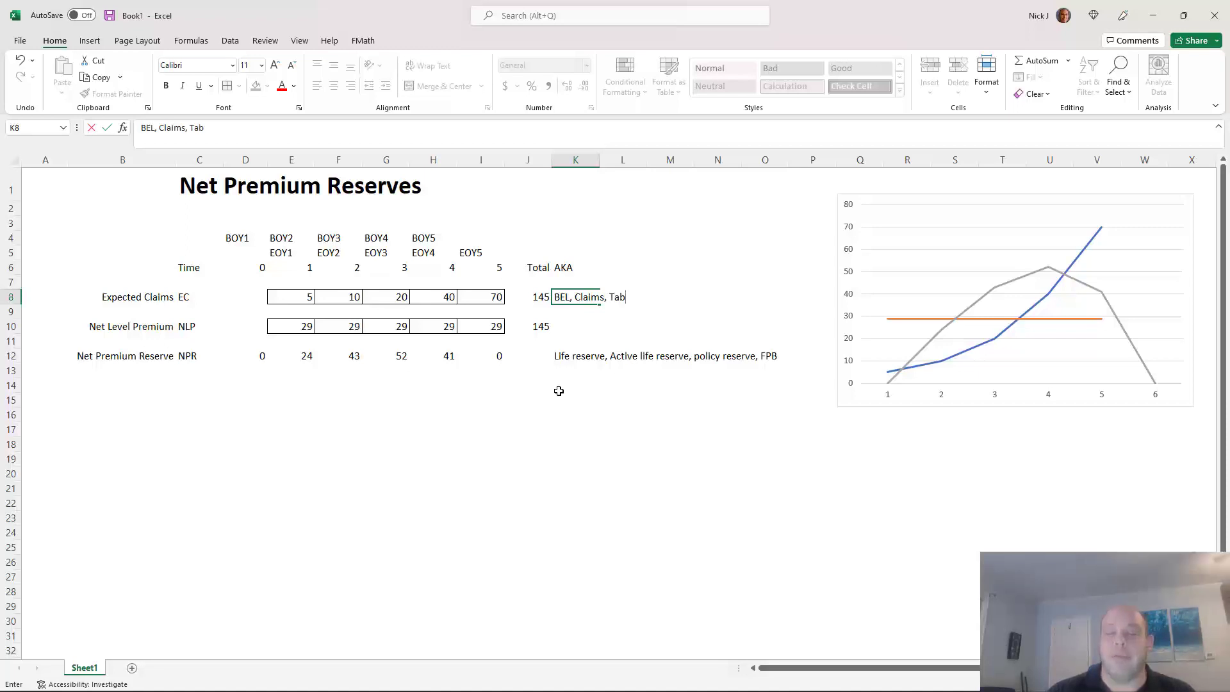
type("Res")
key("Return")
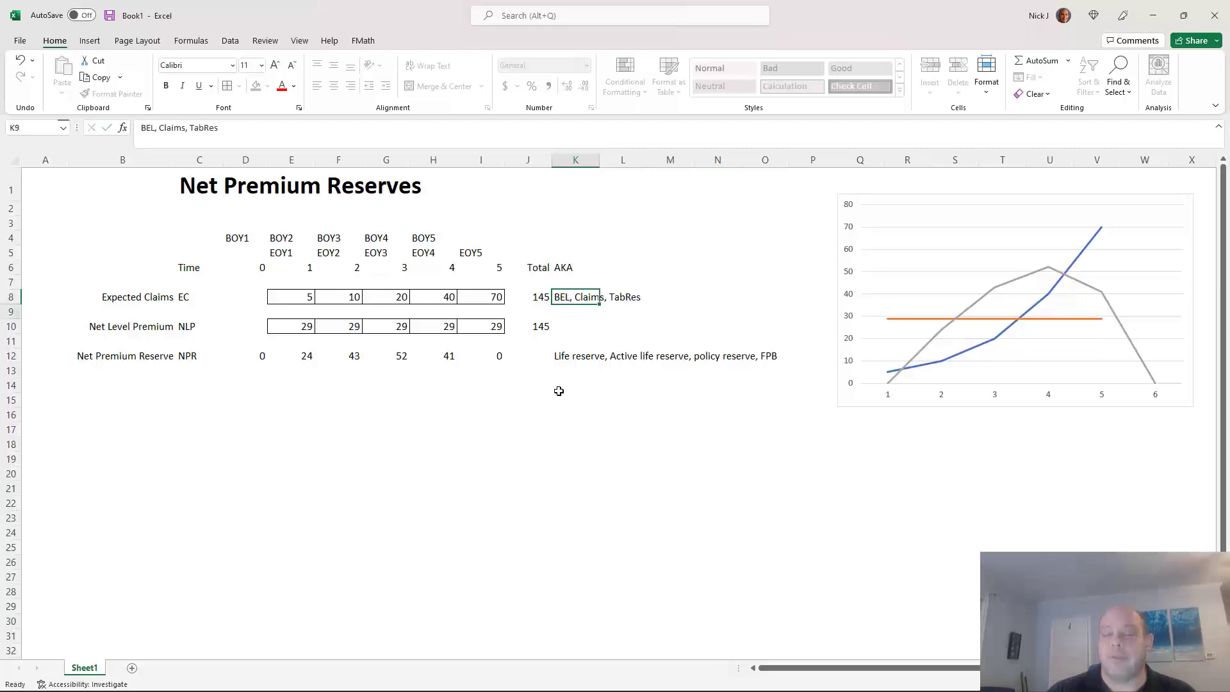
key("Up")
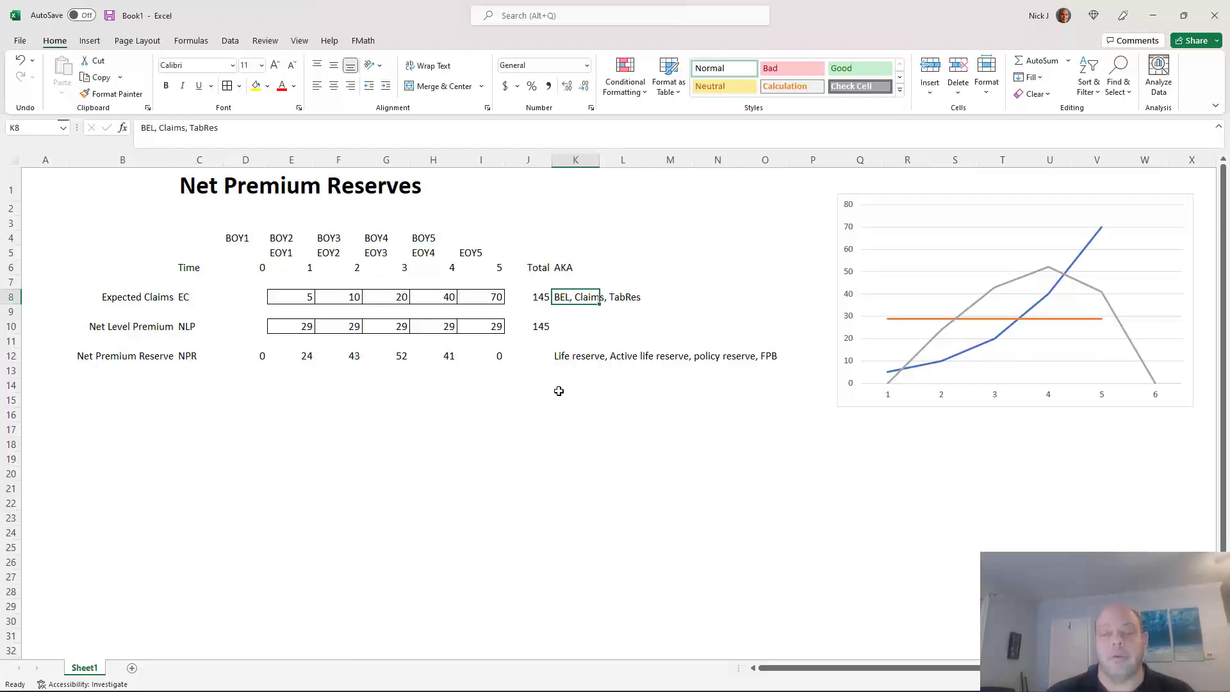
key("Down")
key("Down")
key("Down")
key("Left")
key("Left")
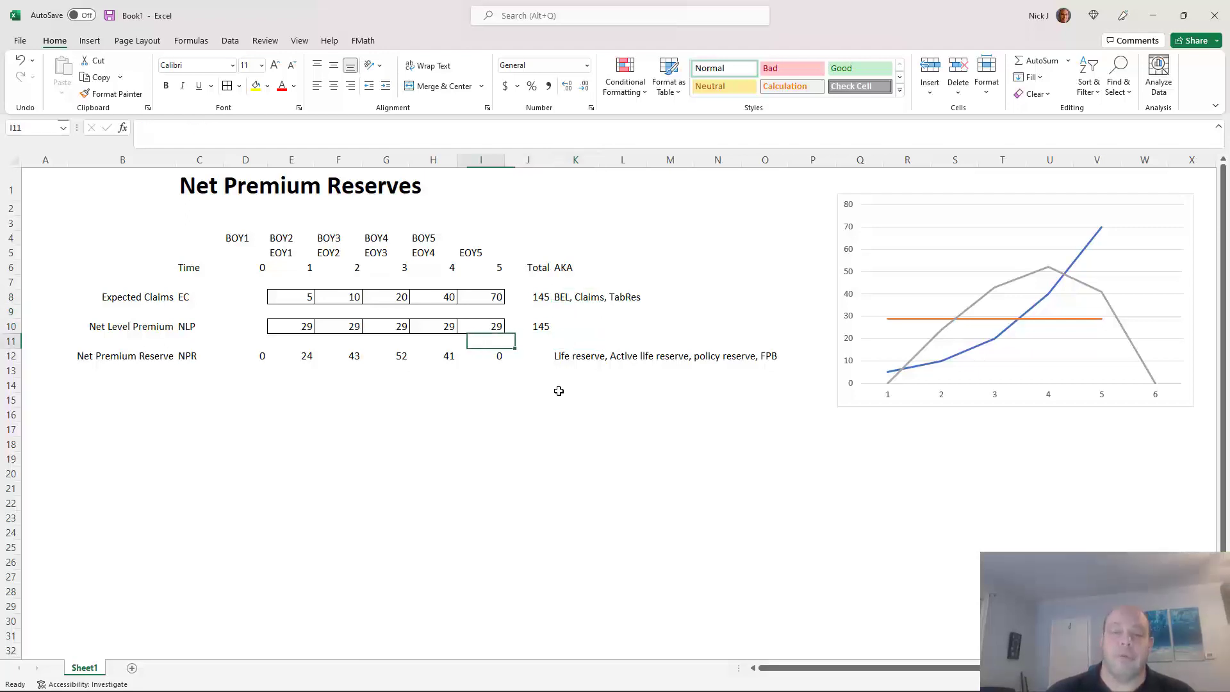
key("Down")
key("ctrl+shift+Left")
key("shift+Right")
key("shift+Right")
key("shift+Right")
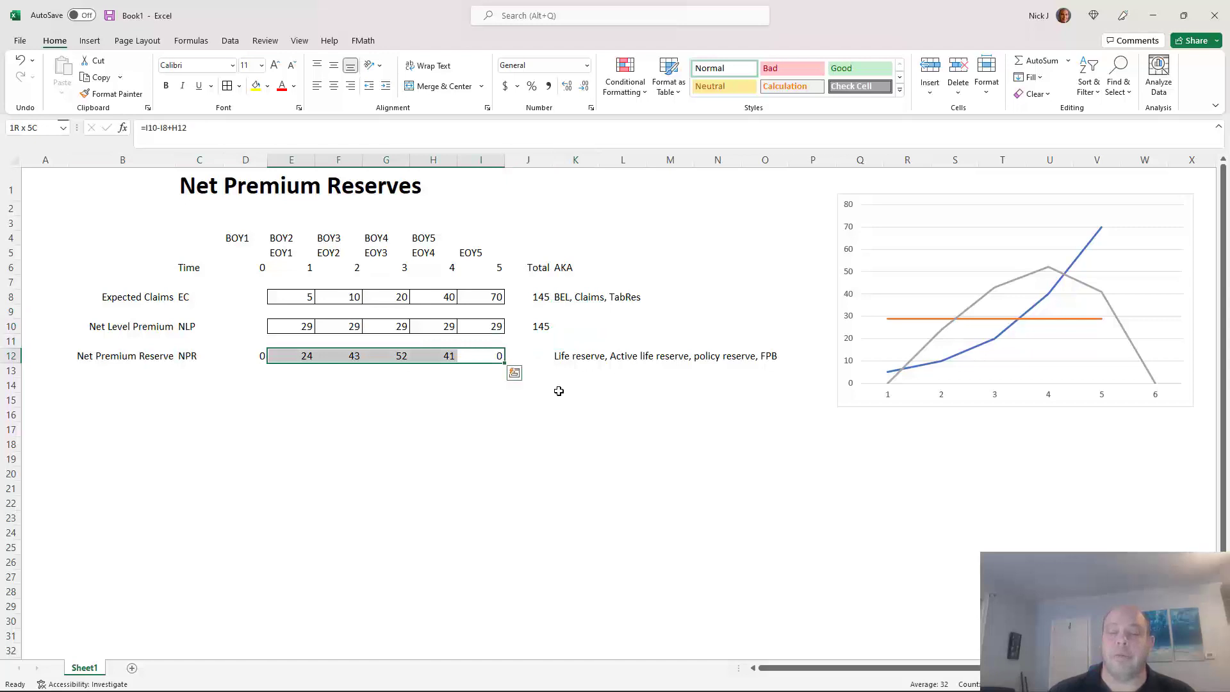
key("shift+Left")
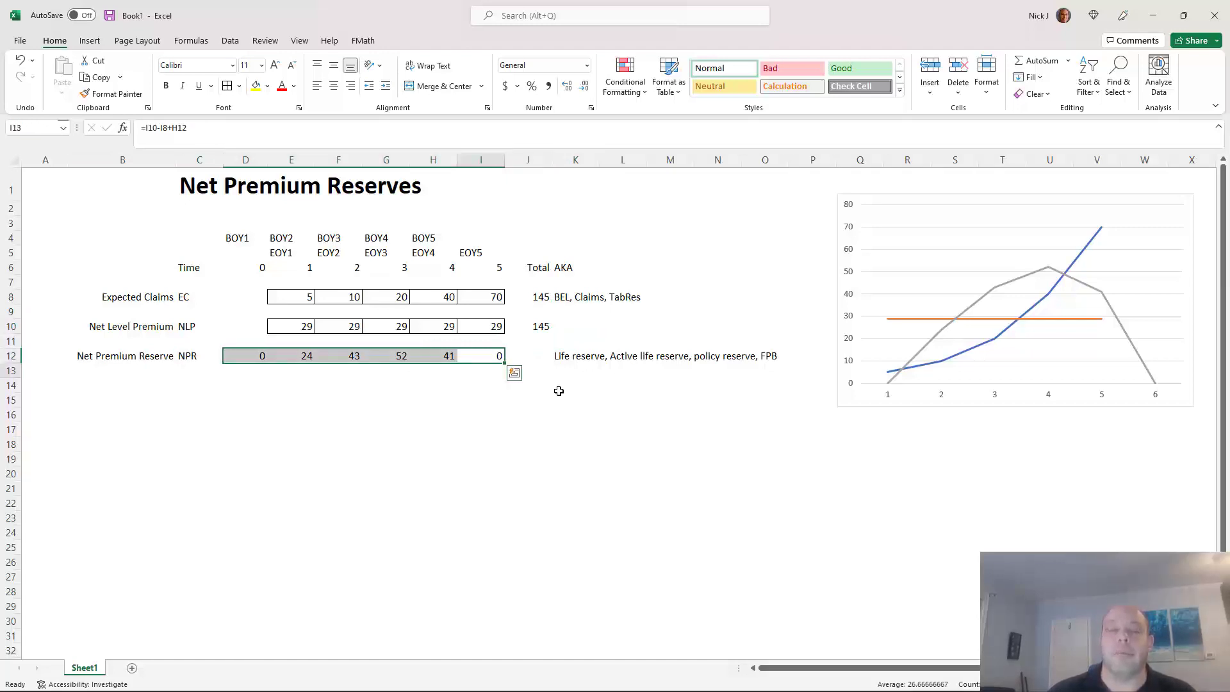
key("Down")
key("Down")
key("Left")
key("Left")
key("Left")
key("Left")
key("Left")
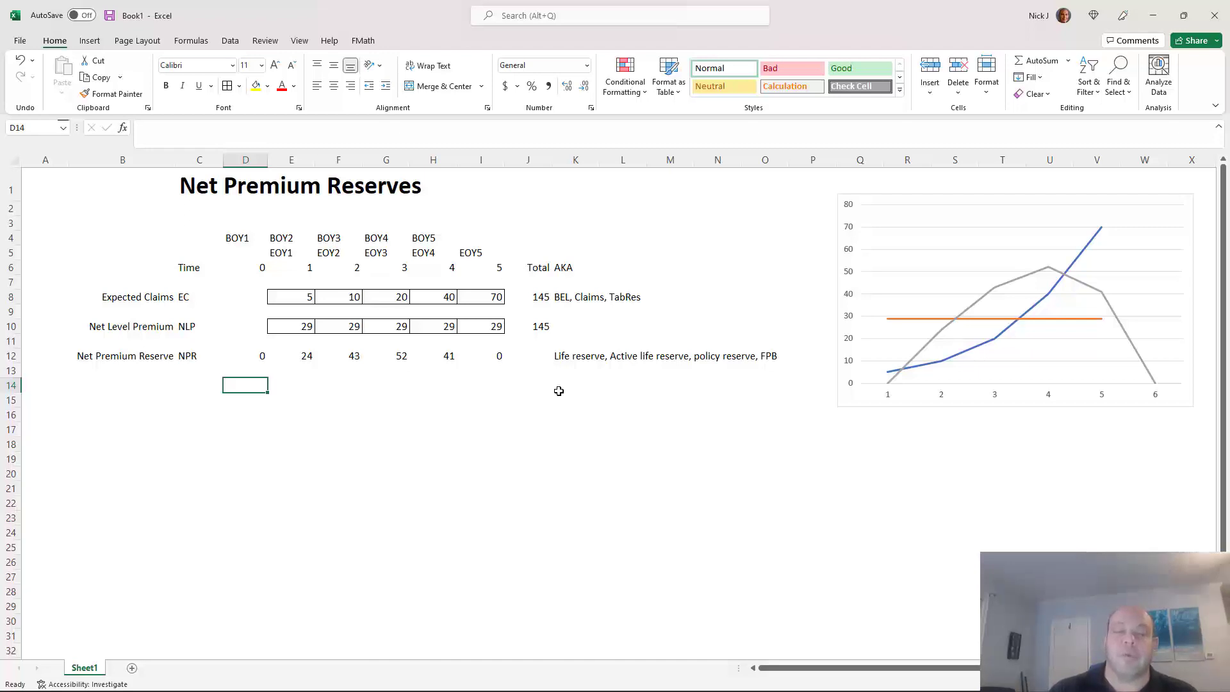
key("Up")
key("Up")
key("shift+Right")
key("shift+Right")
key("shift+Right")
key("shift+Right")
key("shift+Right")
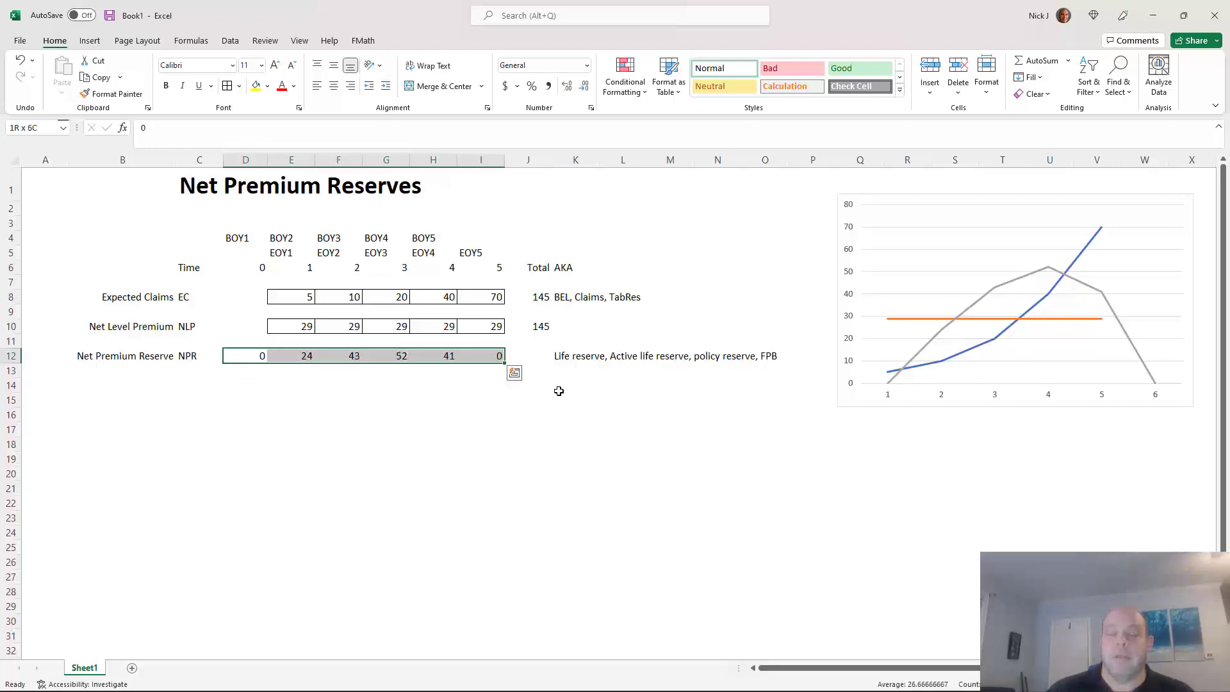
key("ctrl+Right")
key("Tab")
key("Tab")
key("Return")
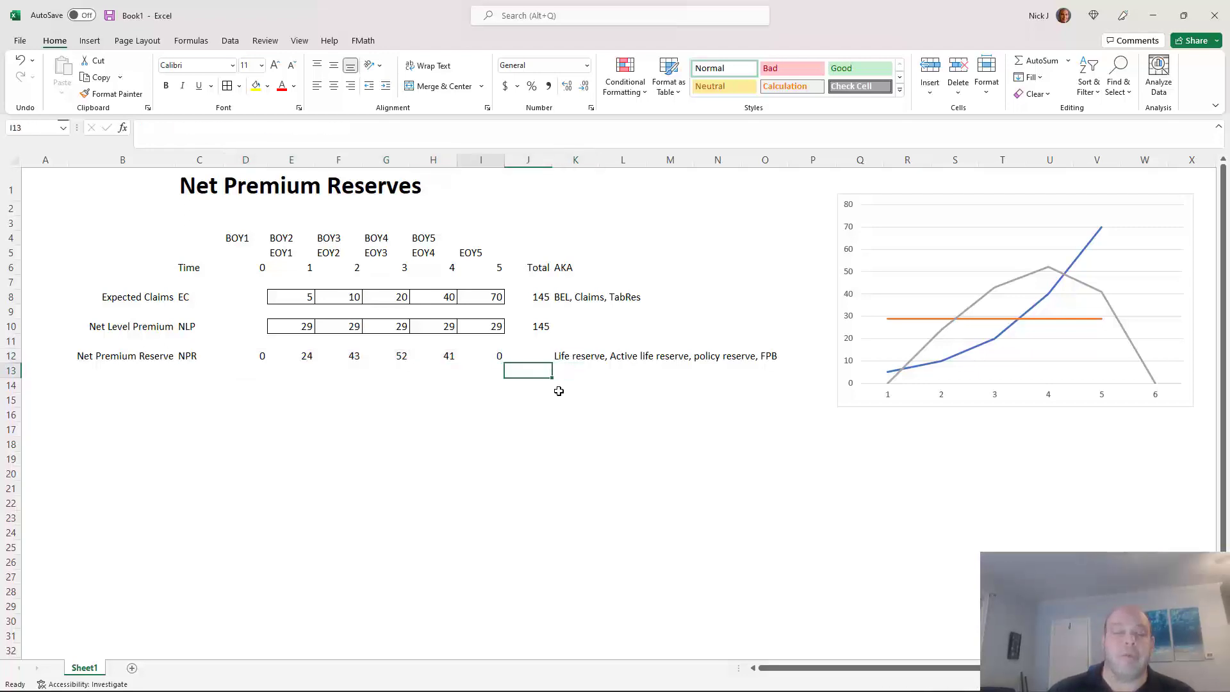
key("Left")
key("Left")
key("Left")
key("Left")
key("Left")
key("Up")
key("Down")
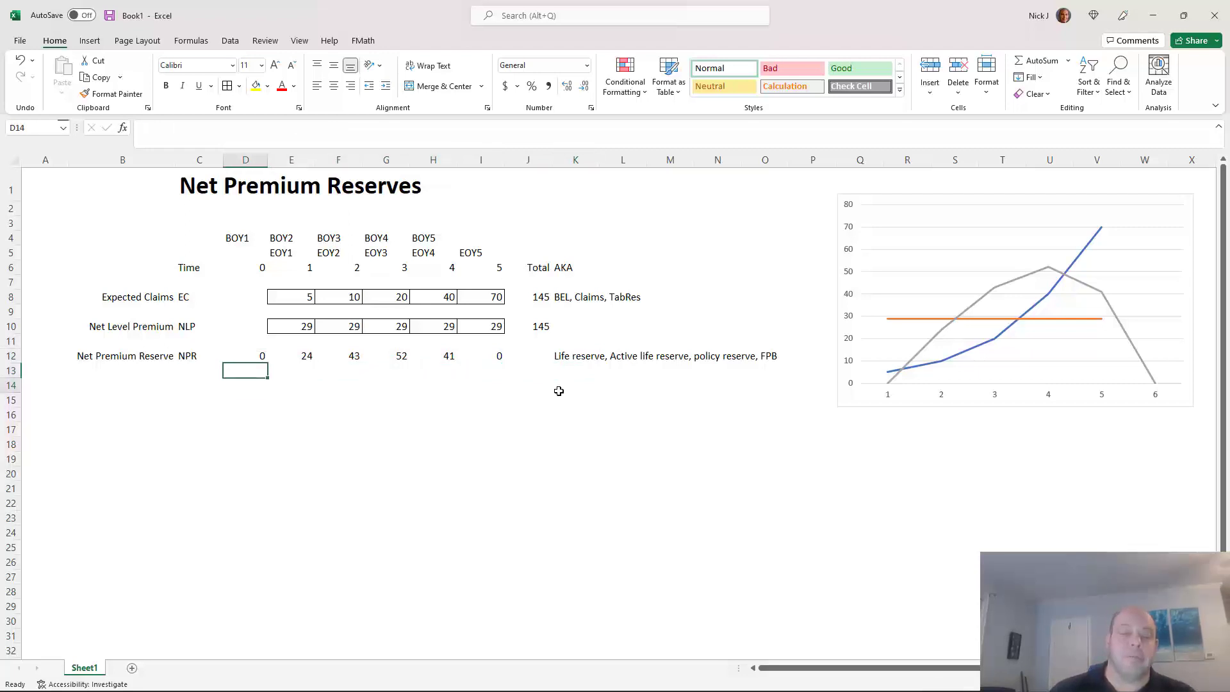
Add the 'IS Impacts' heading in D14 and link E15 to the year 1 net level premium (=E10).
type("ll")
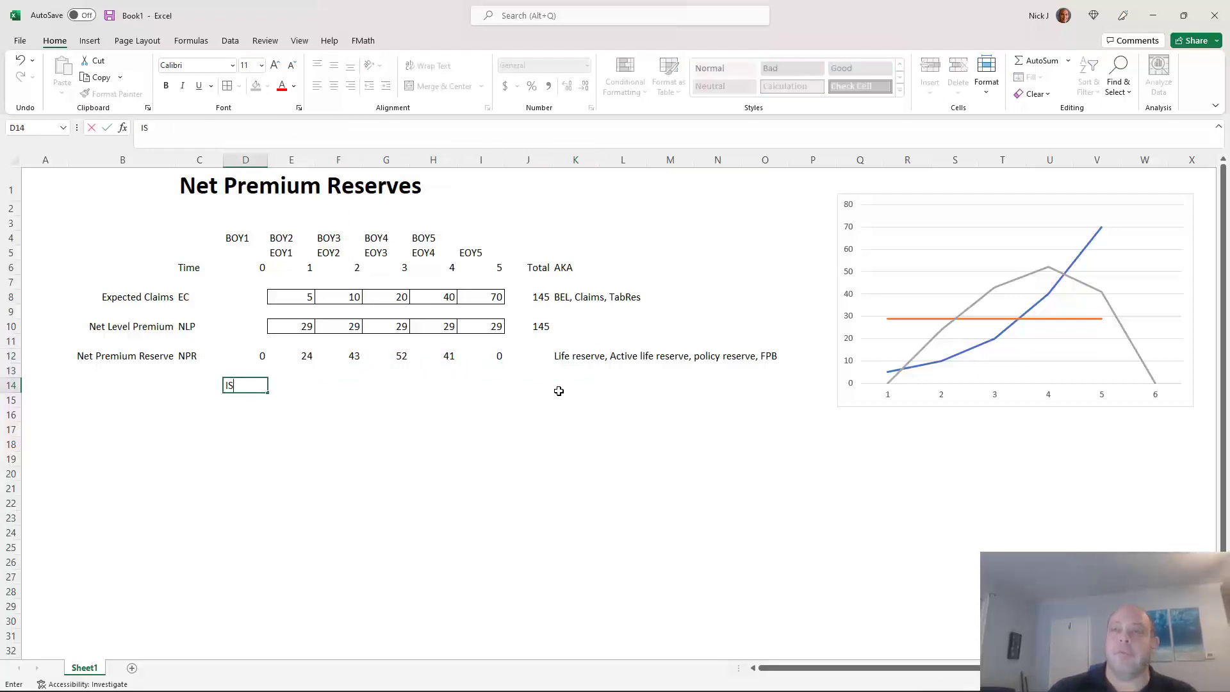
type(" Impacts")
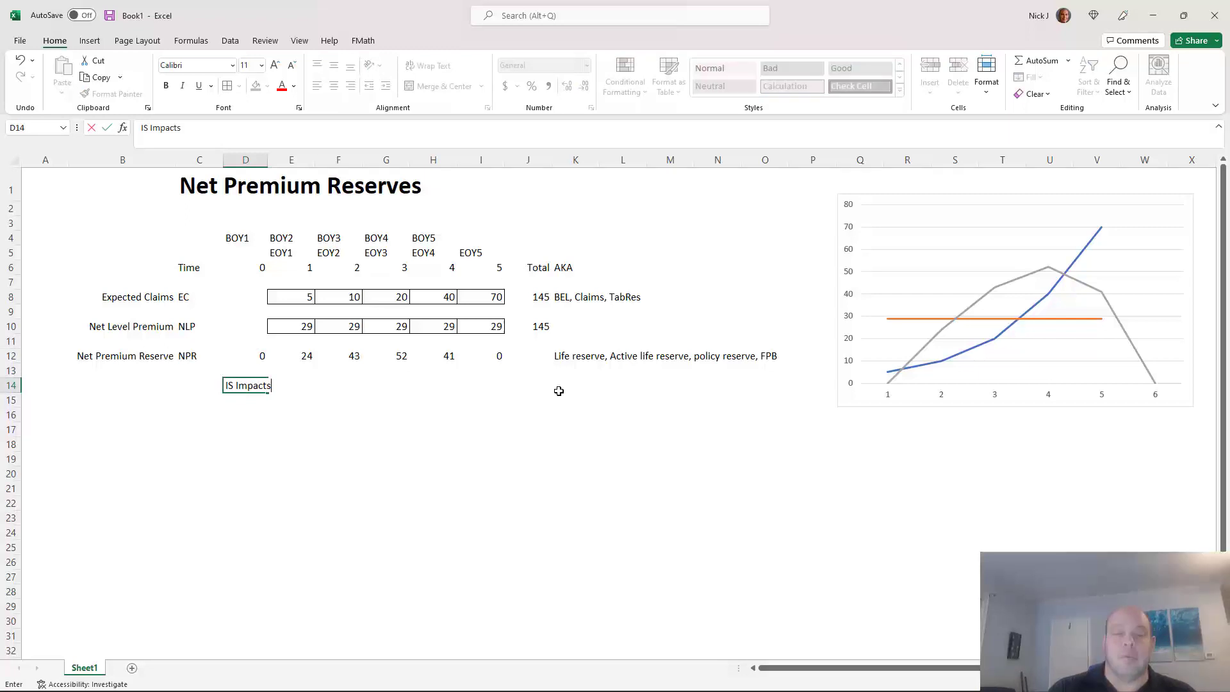
key("Return")
key("Right")
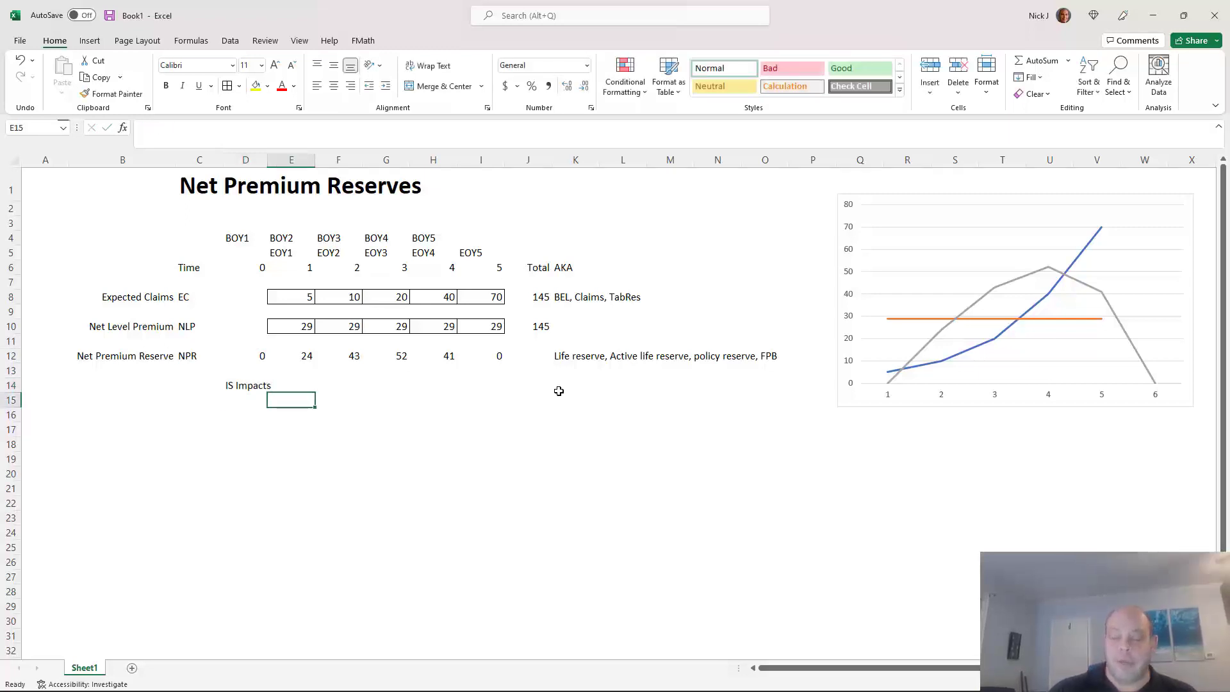
type("=")
key("Up")
key("Up")
key("Up")
key("Up")
key("Up")
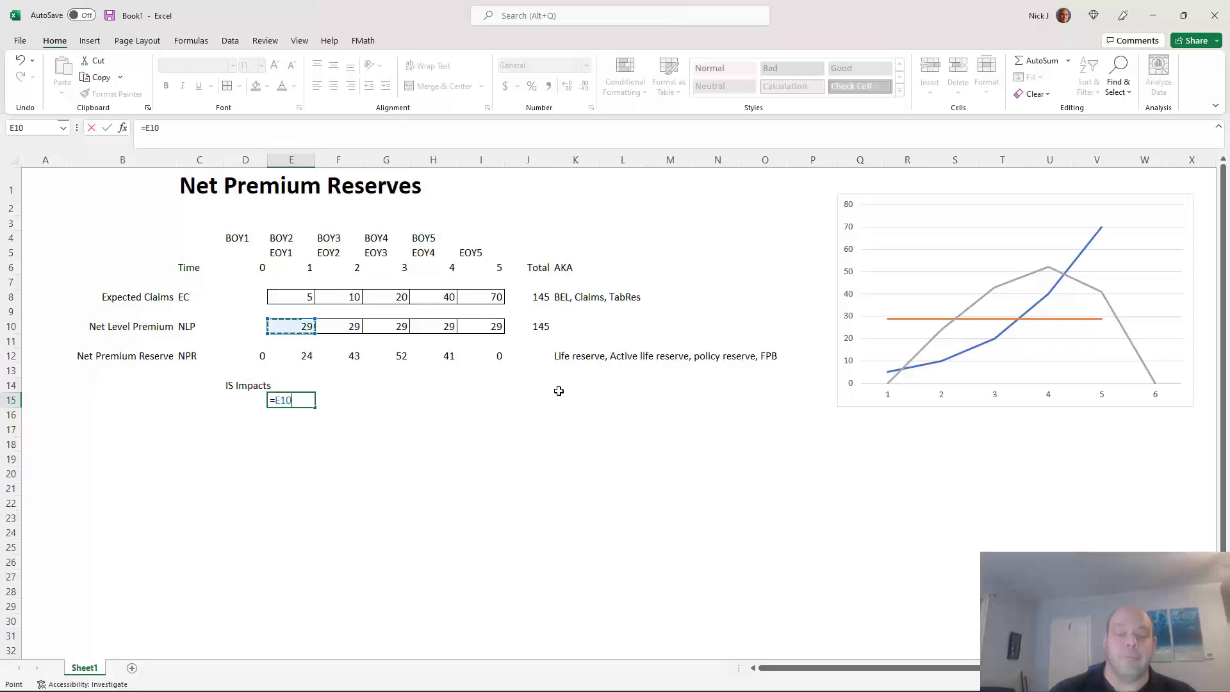
key("Return")
key("Up")
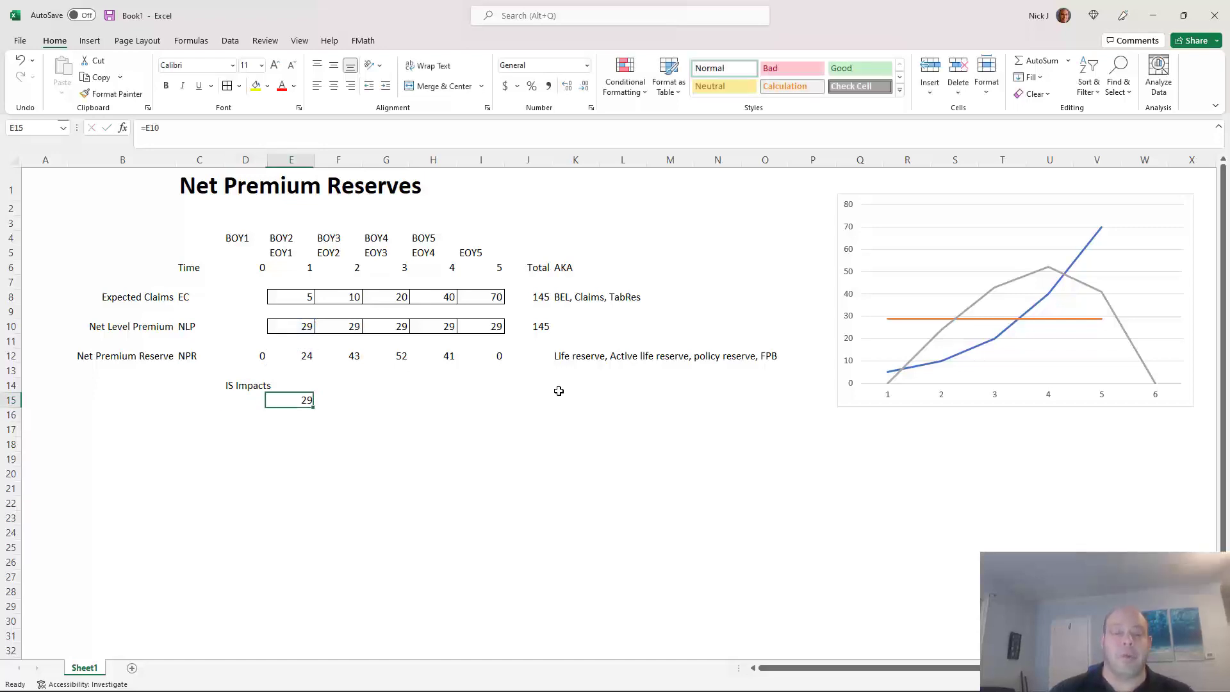
Copy the Assets formula across F15:I15 so each year shows 29.
key("ctrl+c")
key("Right")
key("ctrl+v")
key("Right")
key("ctrl+v")
key("Right")
key("ctrl+v")
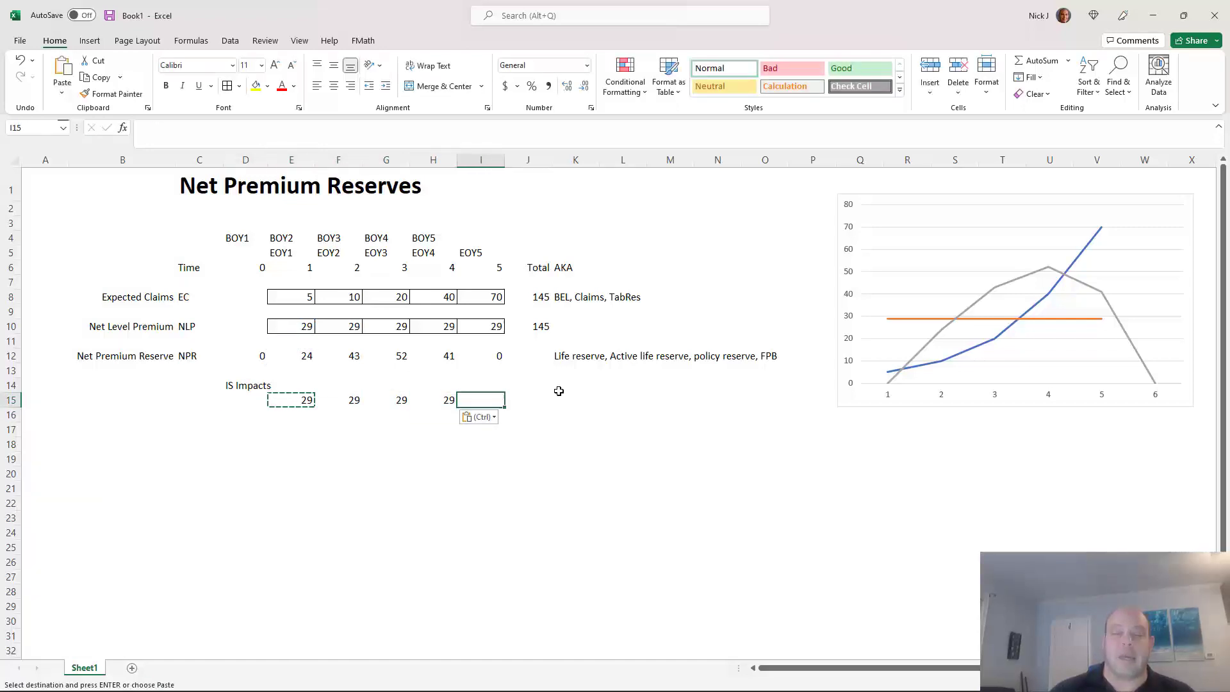
key("Right")
key("ctrl+v")
Label the rows 'Assets' in D15 and 'Liabilities' in D17.
key("Left")
key("Left")
key("Left")
key("Left")
key("Left")
type("Assets")
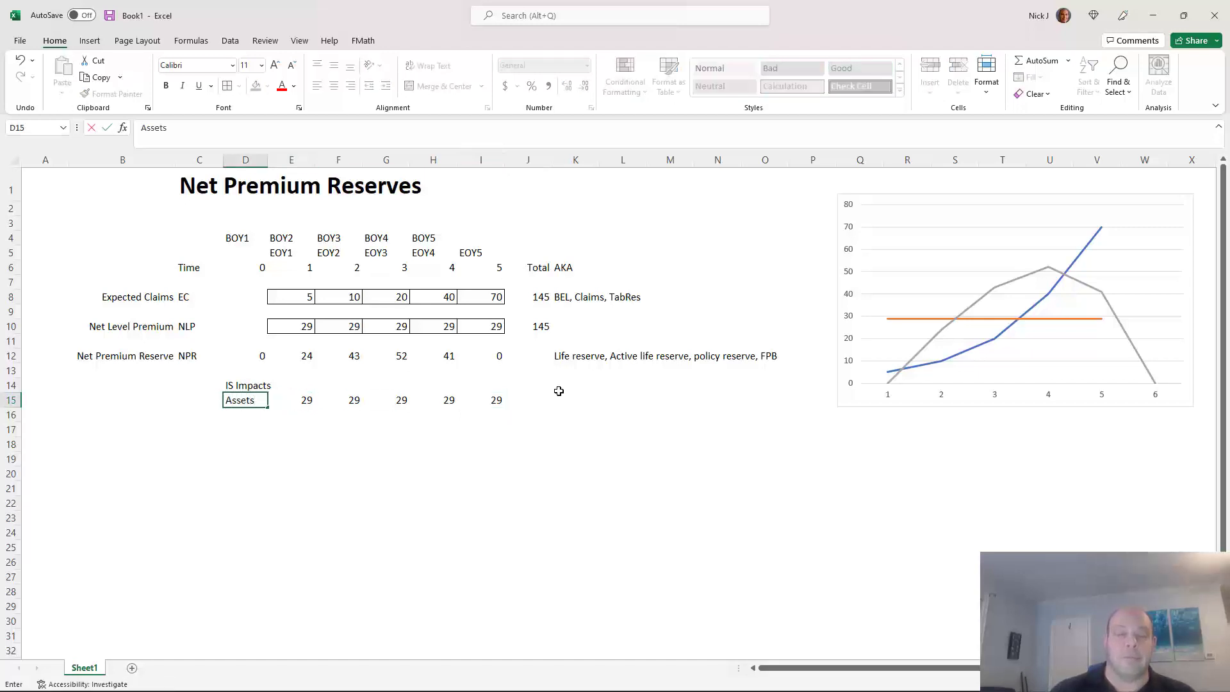
key("Return")
key("Return")
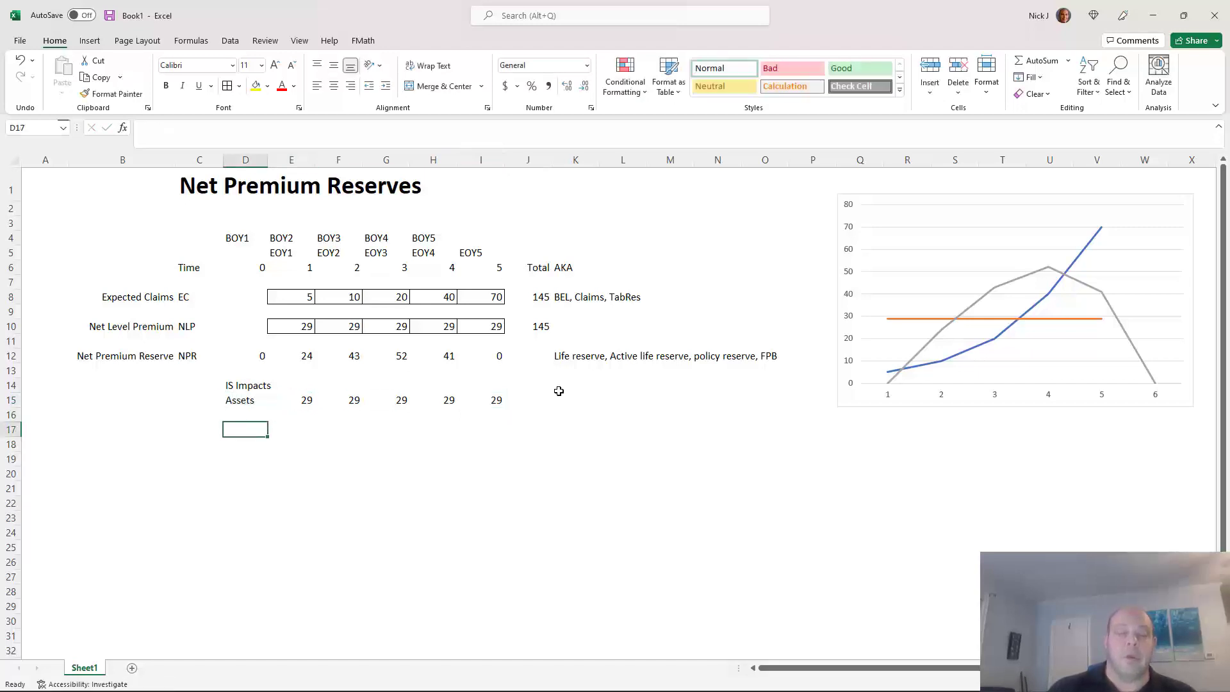
type("Liabilities")
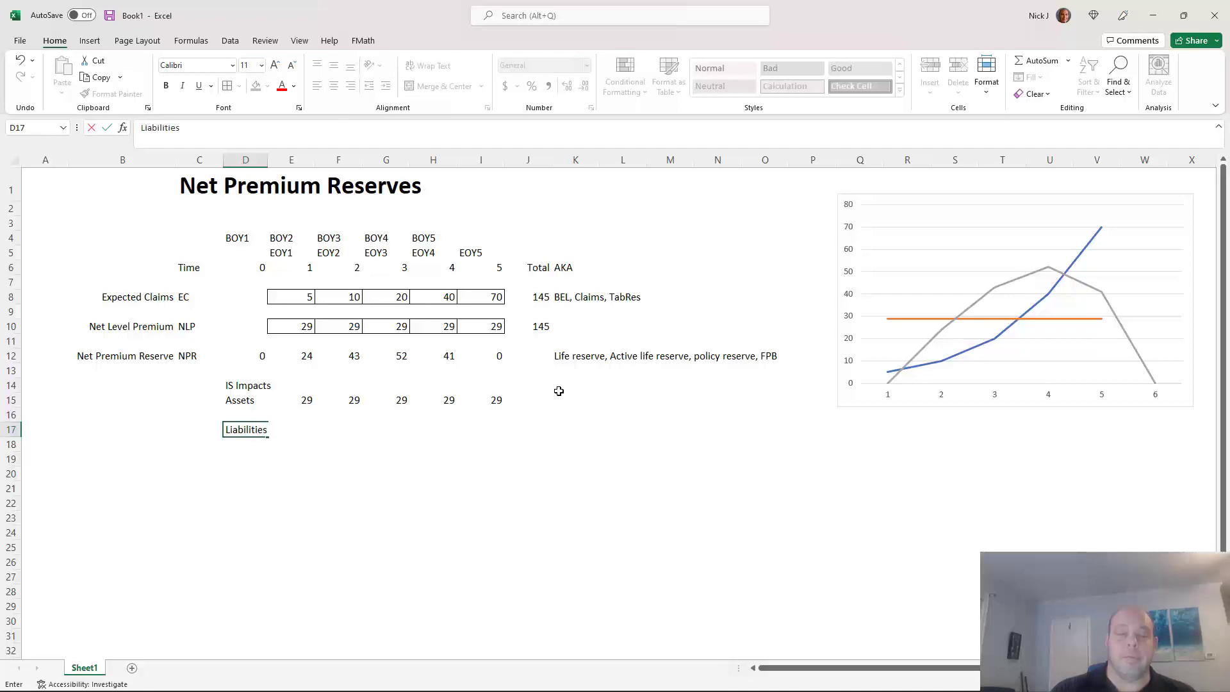
key("Tab")
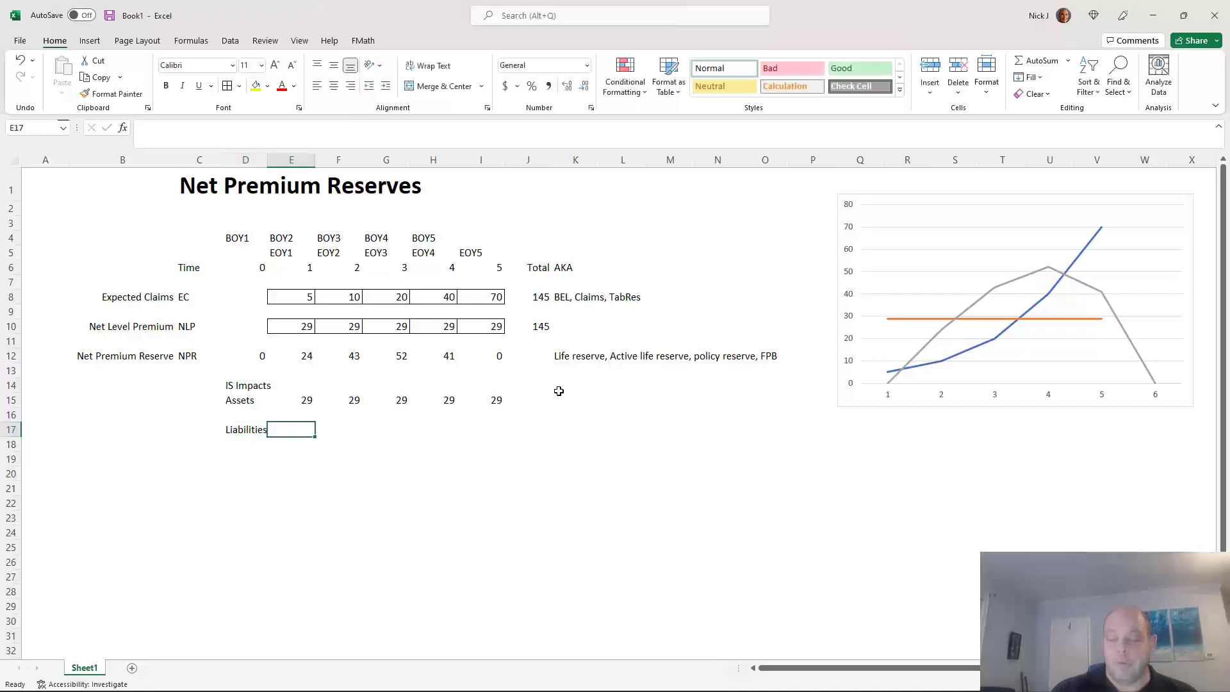
Enter =E8+E12-D12 in E17: year 1 expected claims plus the net premium reserve change.
type("=")
key("Up")
key("Up")
key("Up")
key("Up")
key("Up")
key("Up")
key("Up")
key("Up")
key("Up")
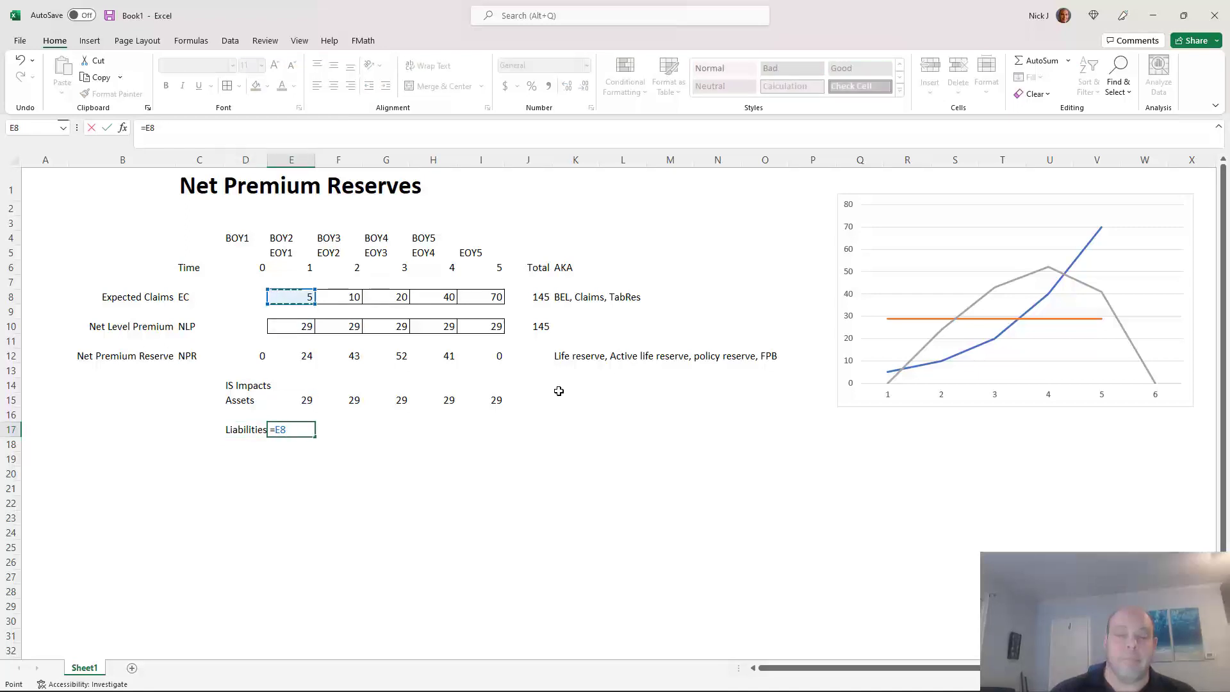
type("+")
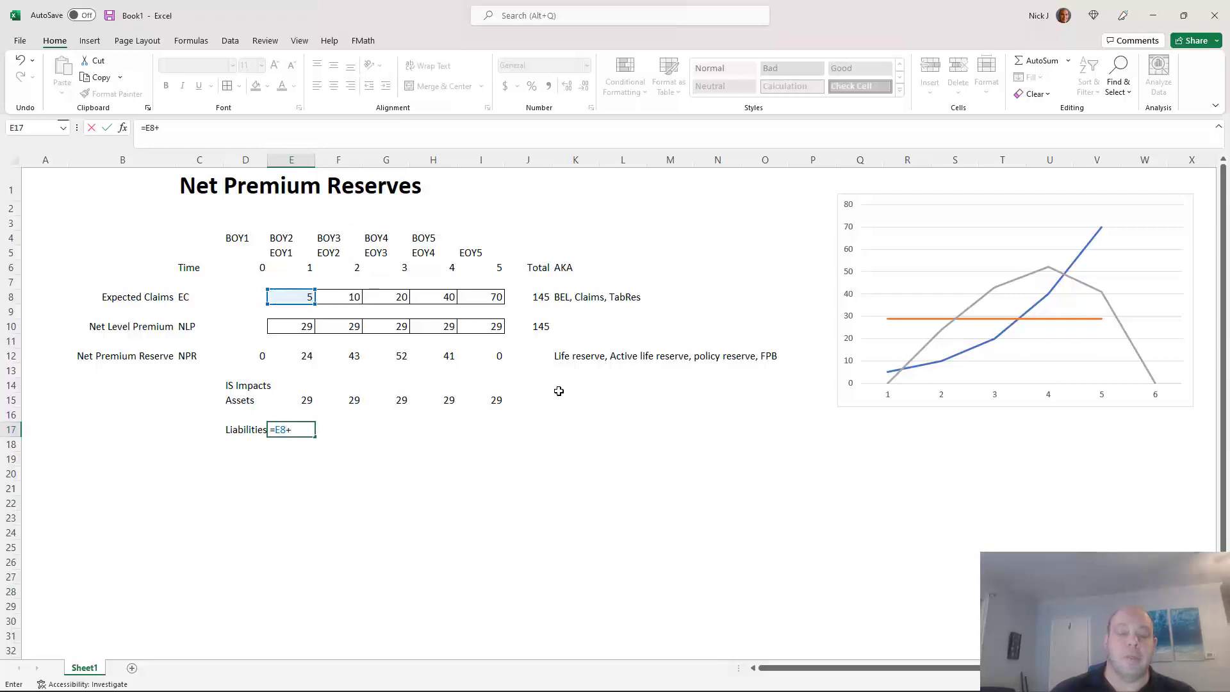
left_click(302, 361)
type("-")
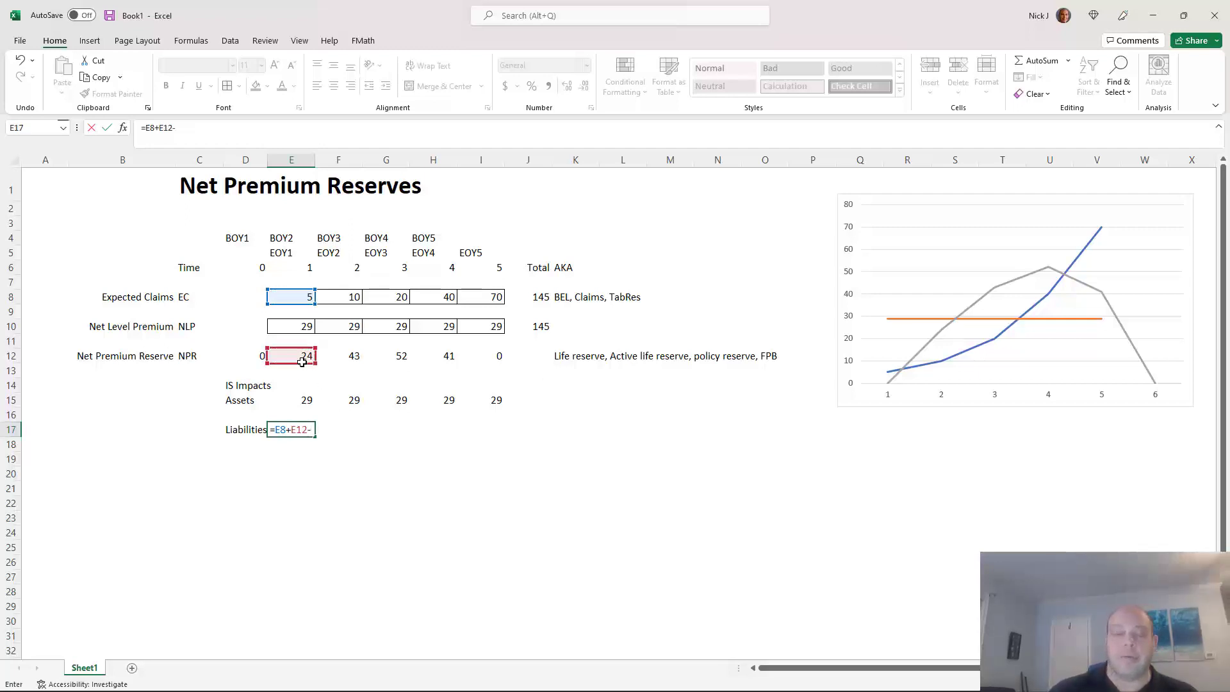
left_click(247, 355)
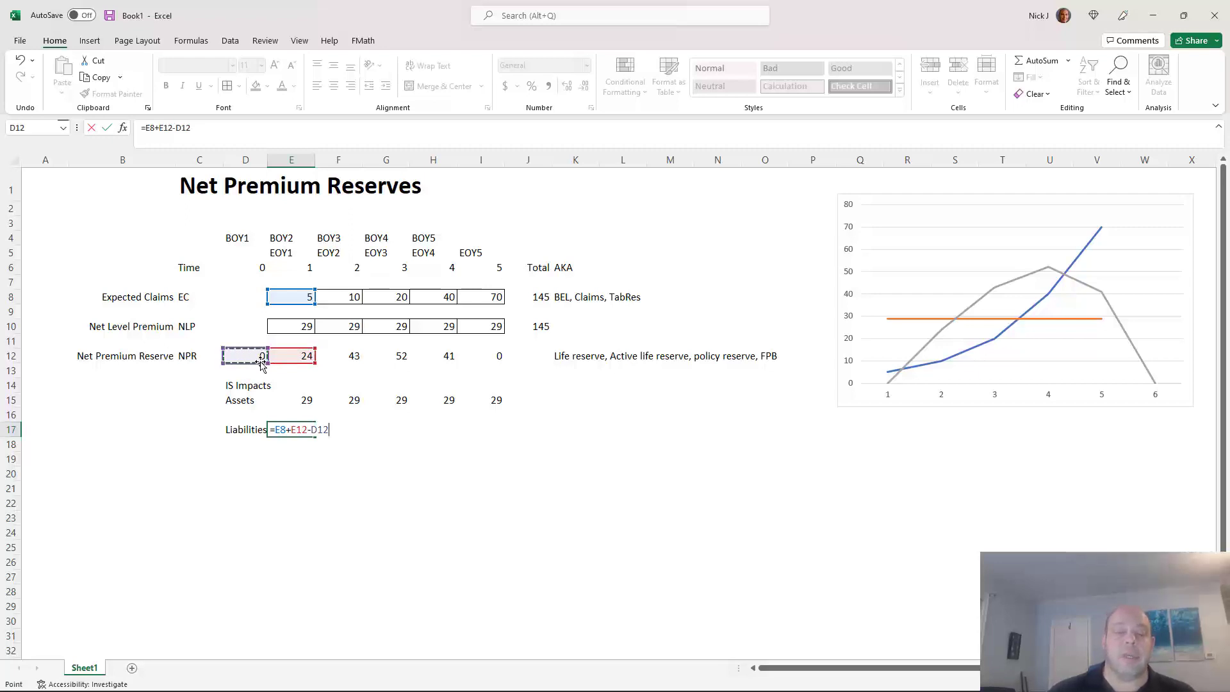
key("Return")
key("Up")
key("Right")
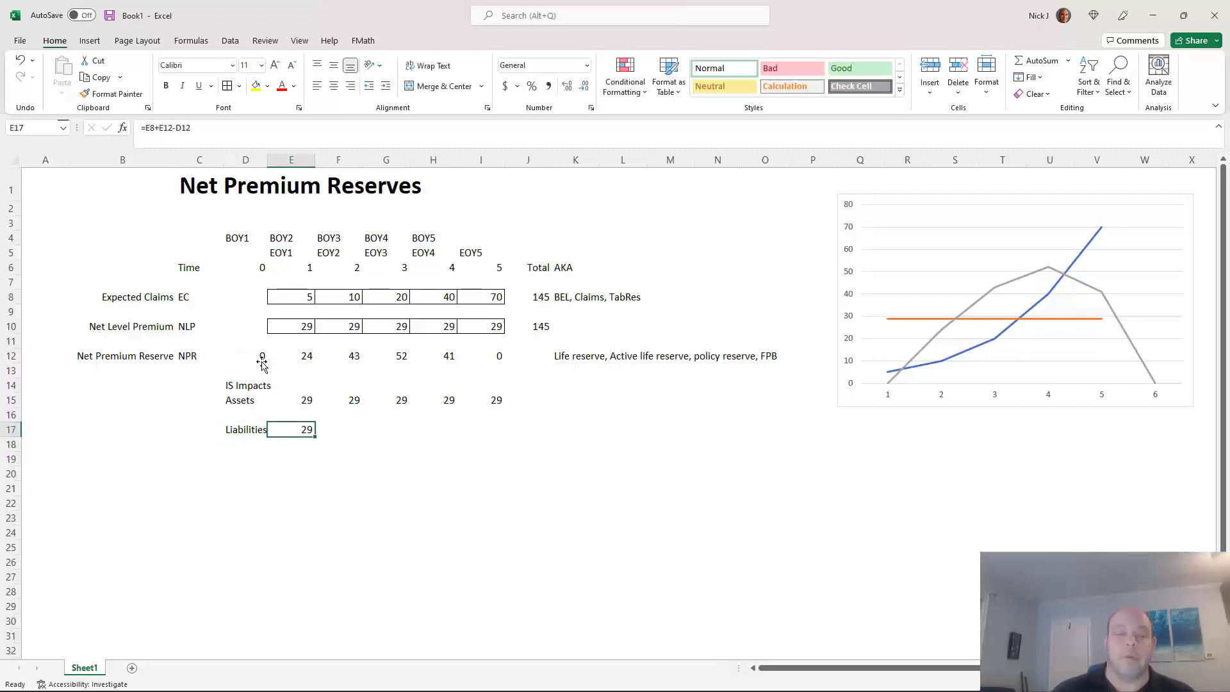
Copy the Liabilities formula across F17:I17 so every year shows 29.
key("ctrl+c")
key("Right")
key("ctrl+v")
key("Right")
key("ctrl+v")
key("Right")
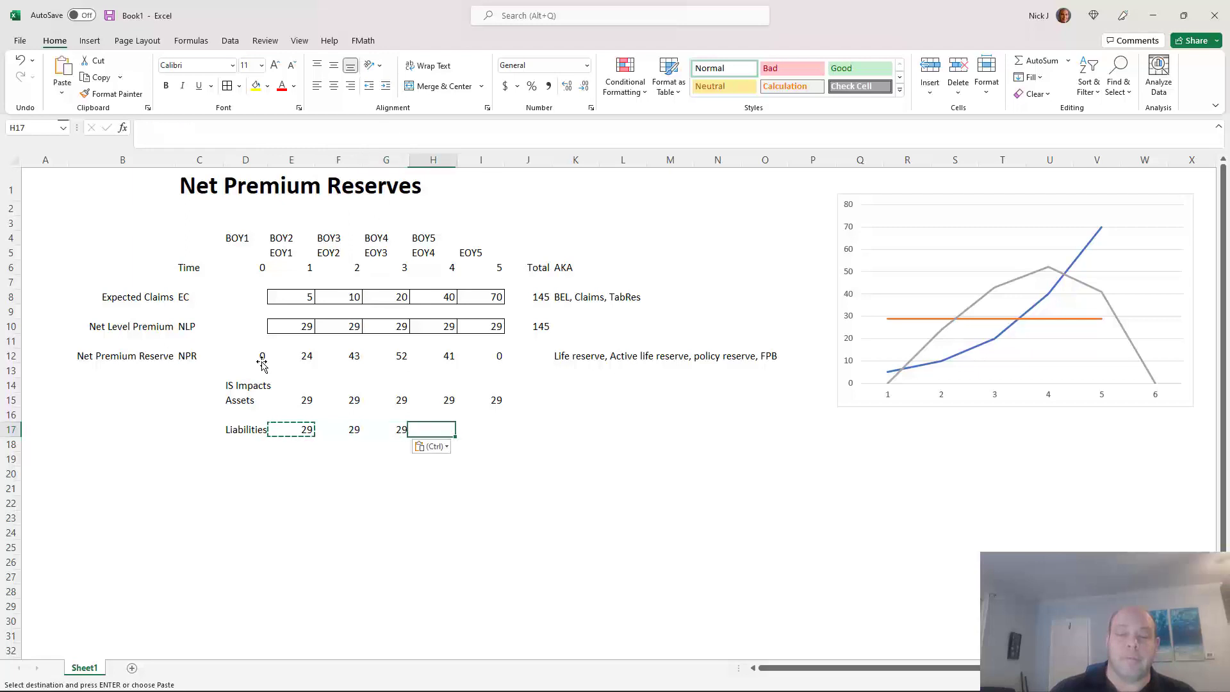
key("ctrl+v")
key("Right")
key("ctrl+v")
key("Right")
key("Left")
key("Down")
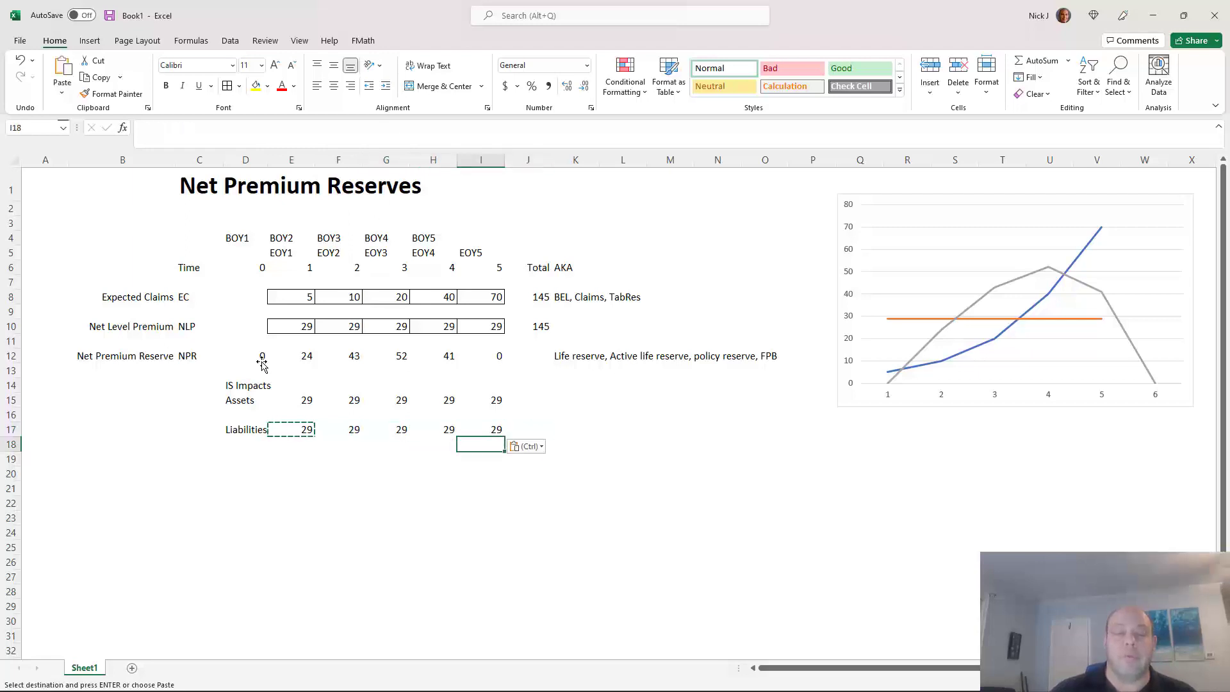
key("Escape")
key("Left")
key("Left")
key("Left")
key("Left")
key("Left")
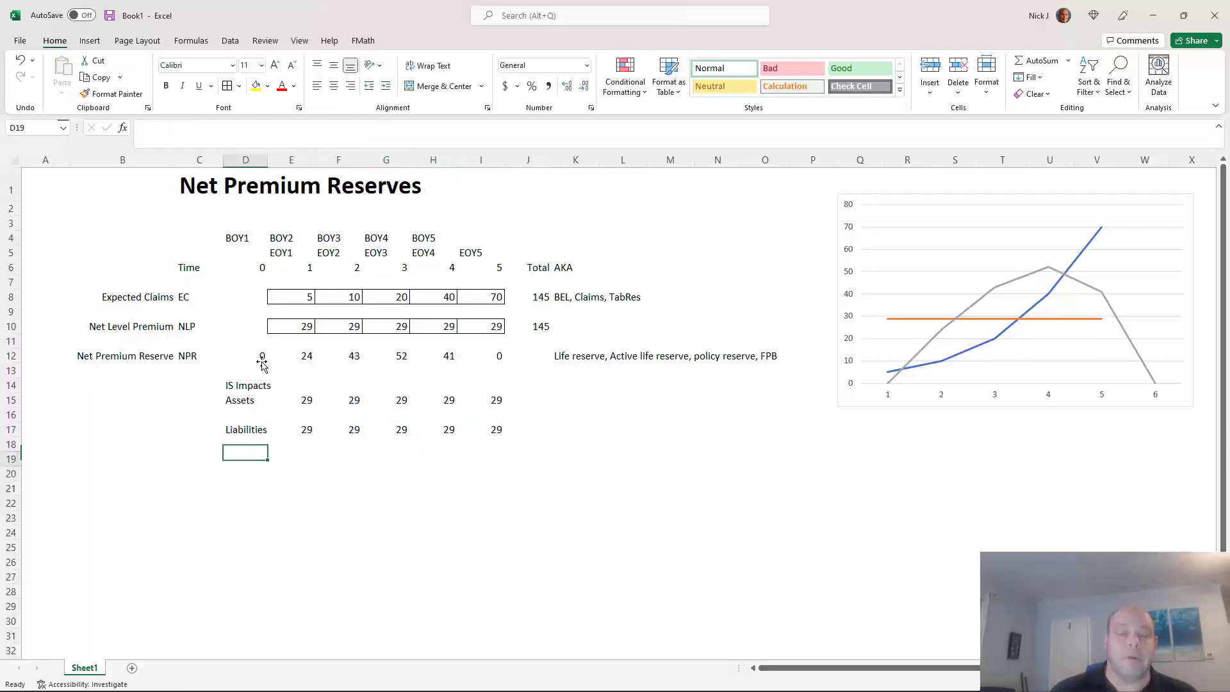
key("Down")
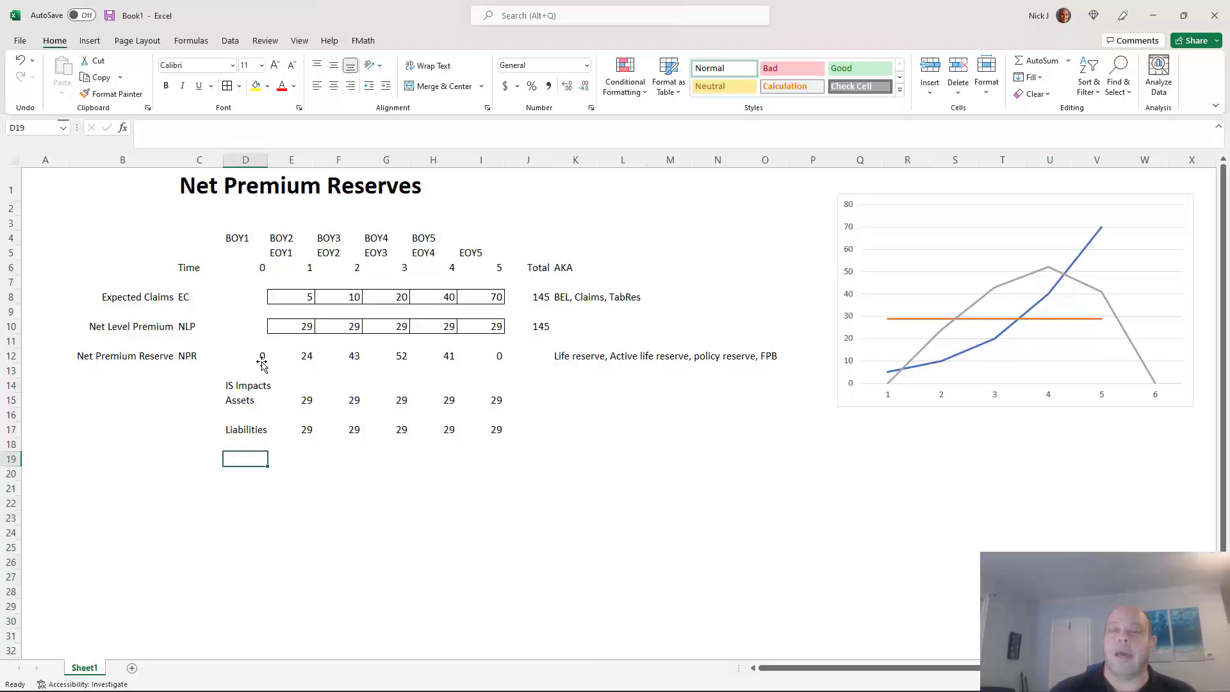
key("Up")
key("Up")
key("Up")
key("Up")
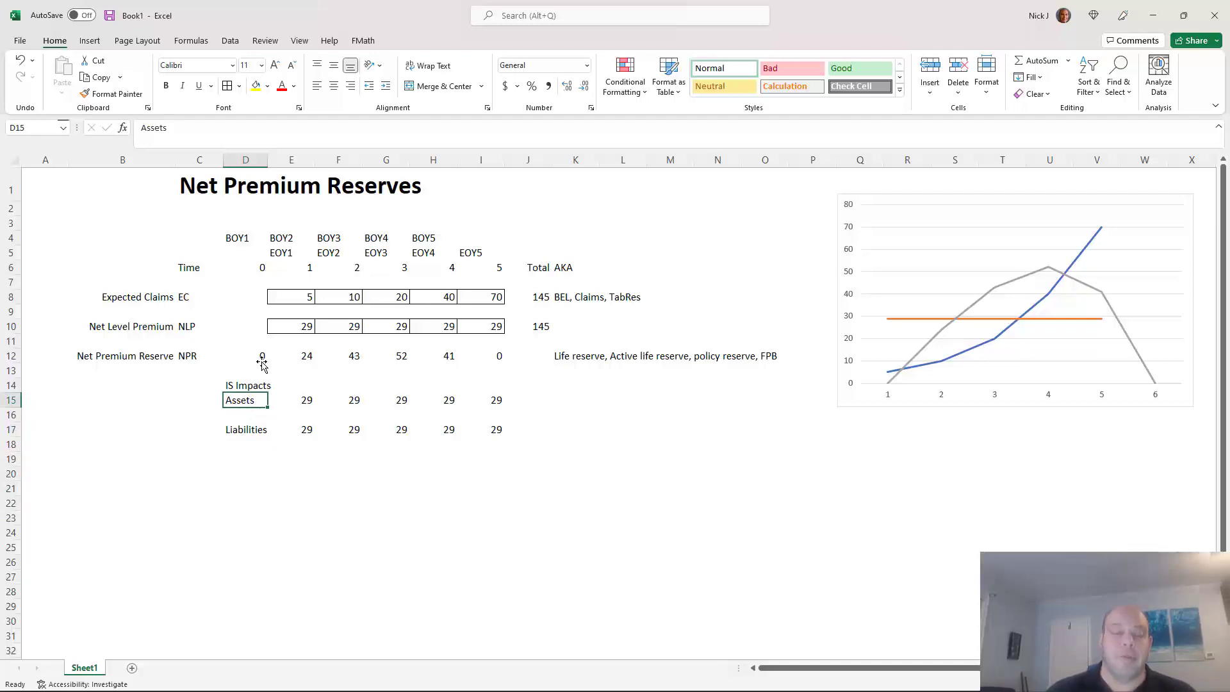
key("Down")
key("Down")
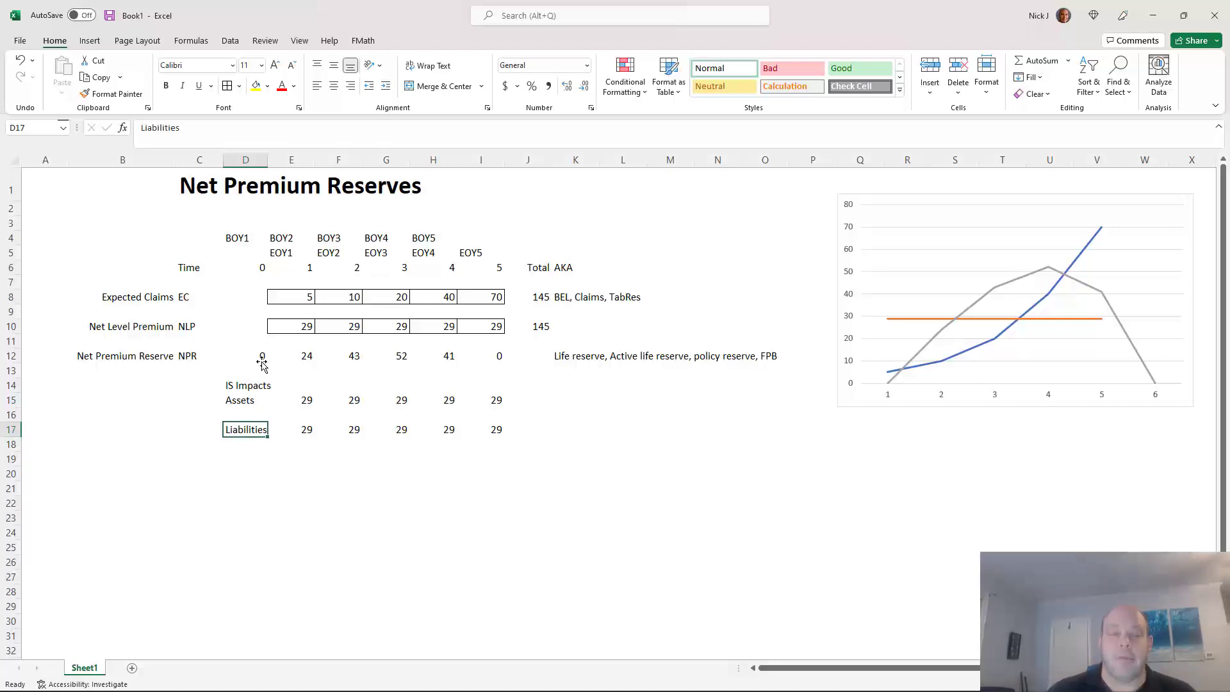
key("Down")
key("Down")
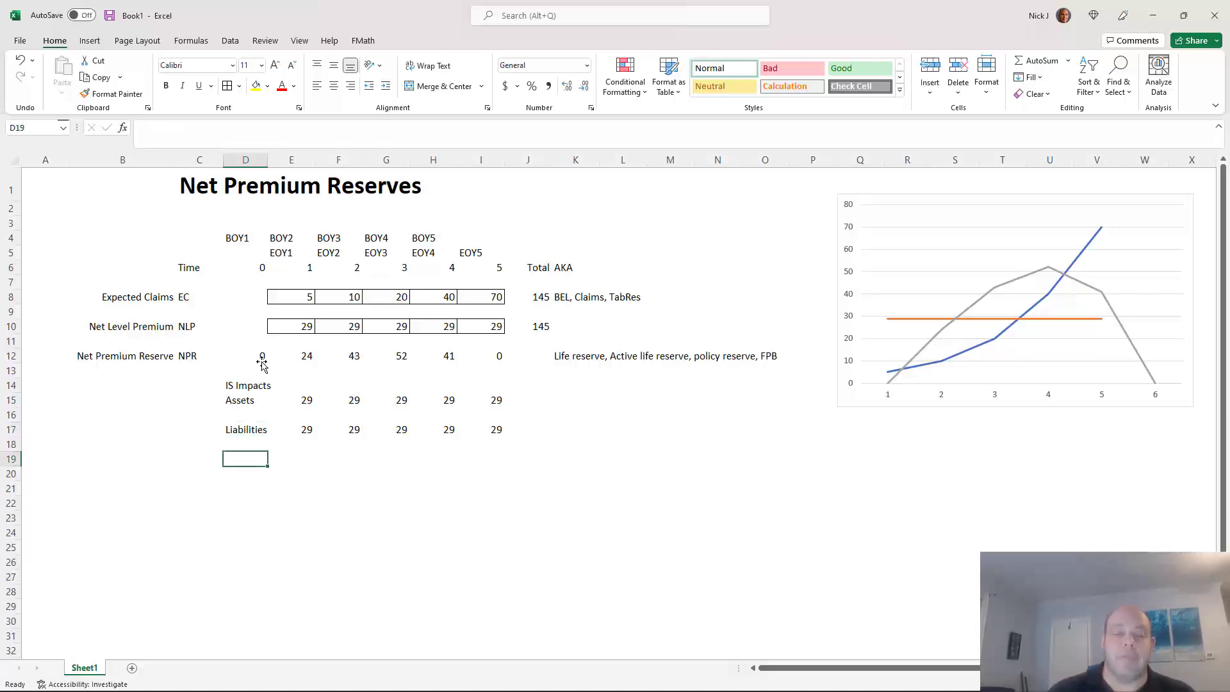
Label D19 'Net Impact' and enter =E15-E17 in E19 for Assets minus Liabilities.
type("Net ")
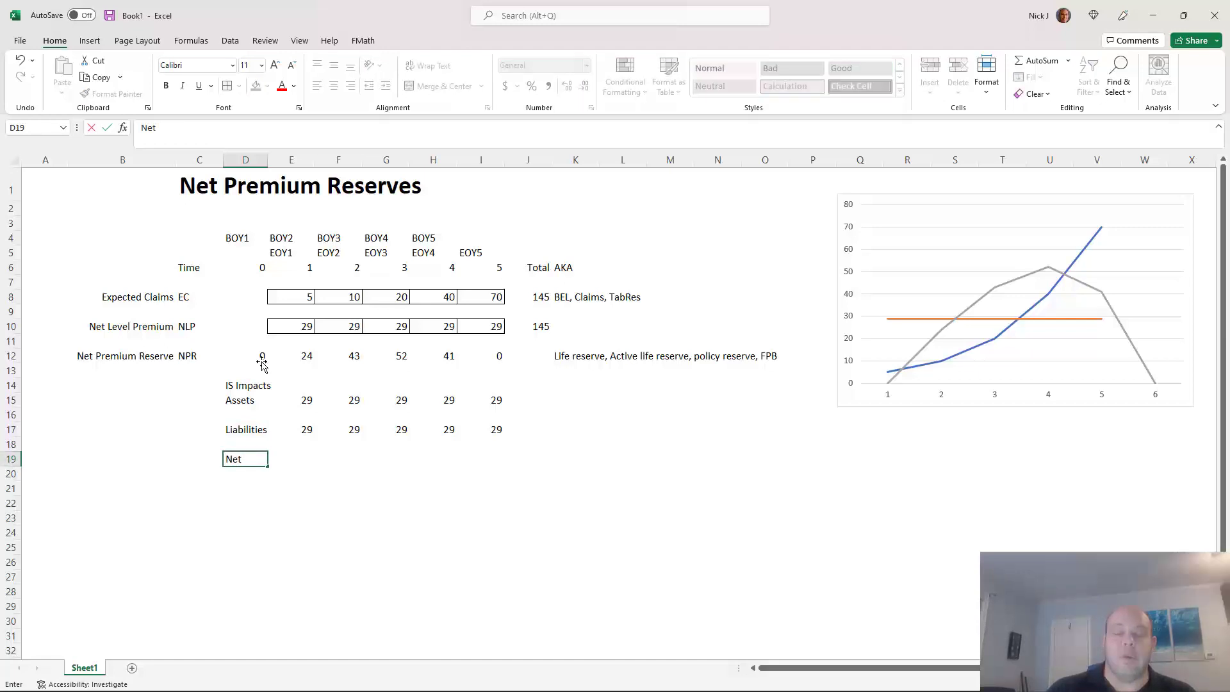
type("Impact")
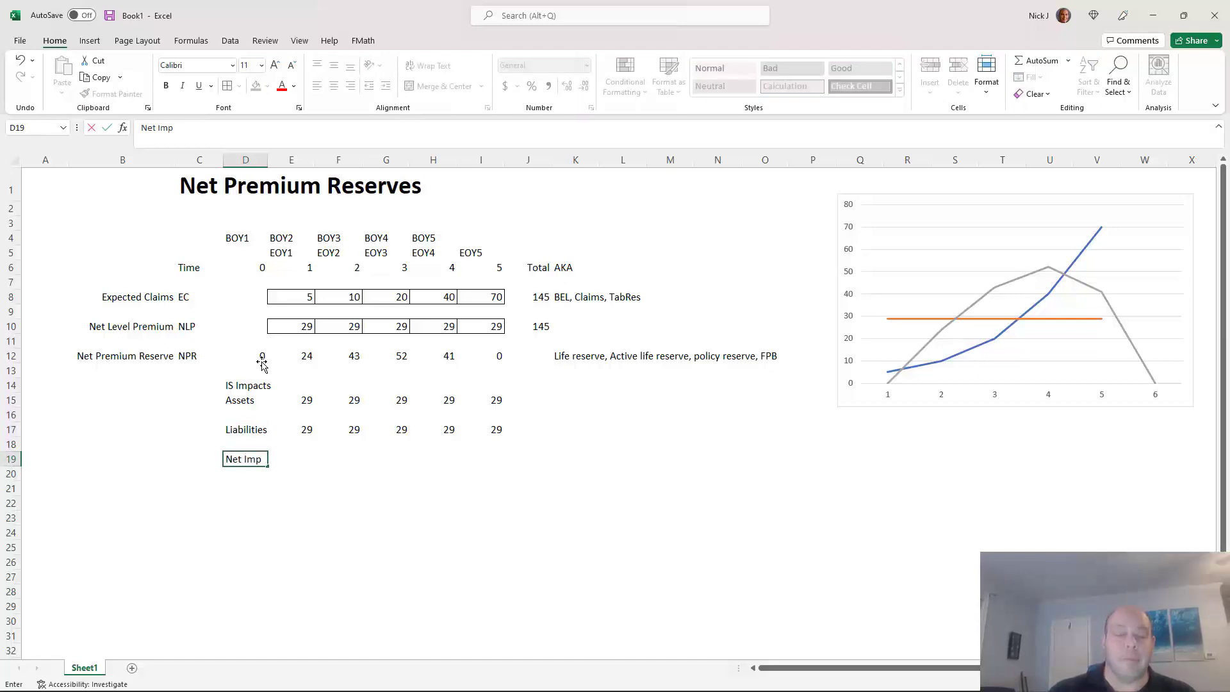
key("Tab")
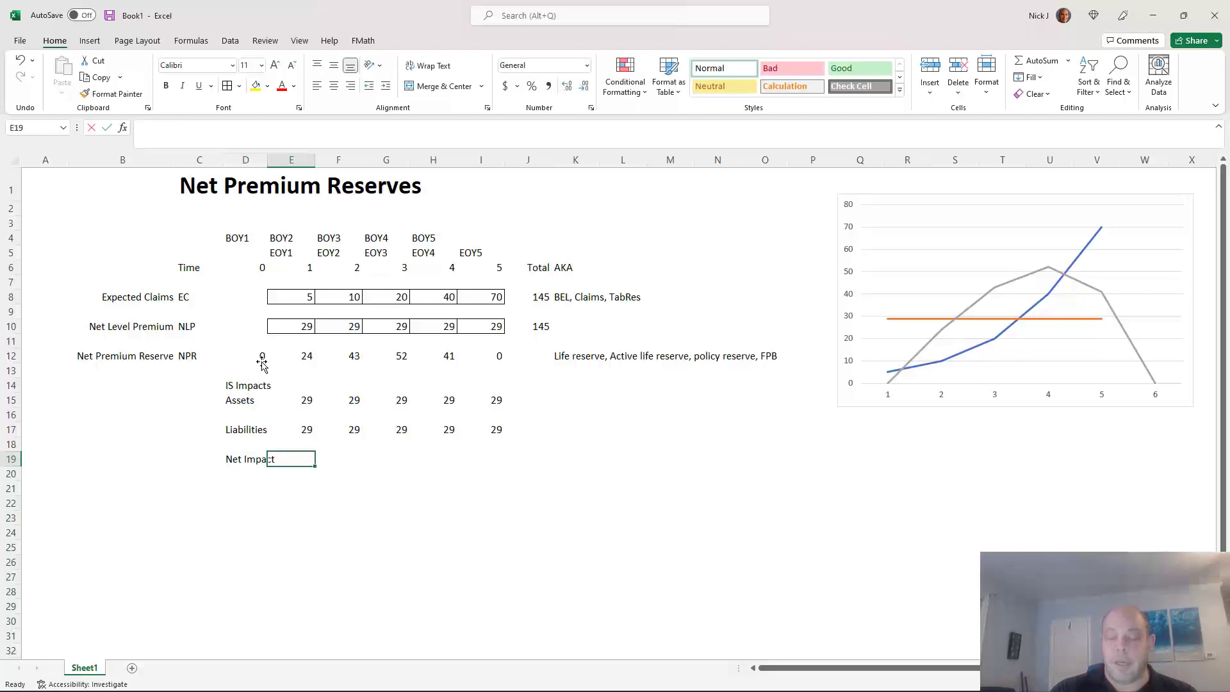
type("=")
key("Up")
key("Up")
key("Up")
key("Up")
type("-")
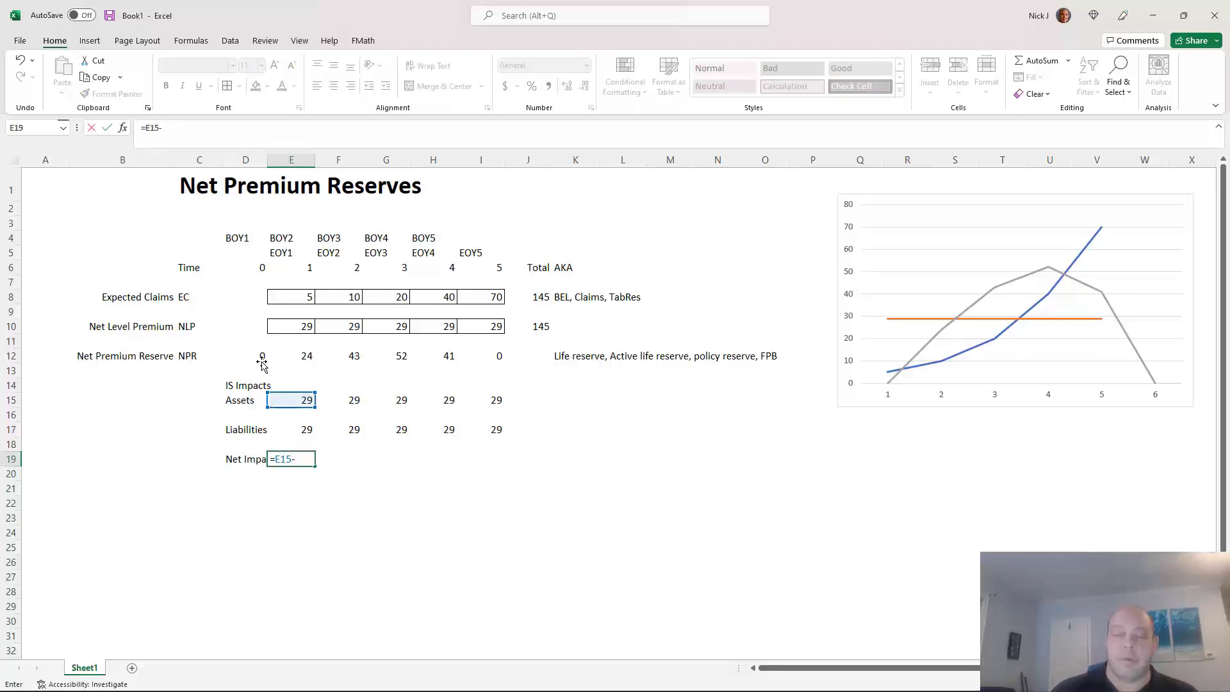
key("Down")
key("Down")
key("Return")
key("Up")
Copy the Net Impact formula across F19:I19, giving 0 for every year.
key("ctrl+c")
key("Right")
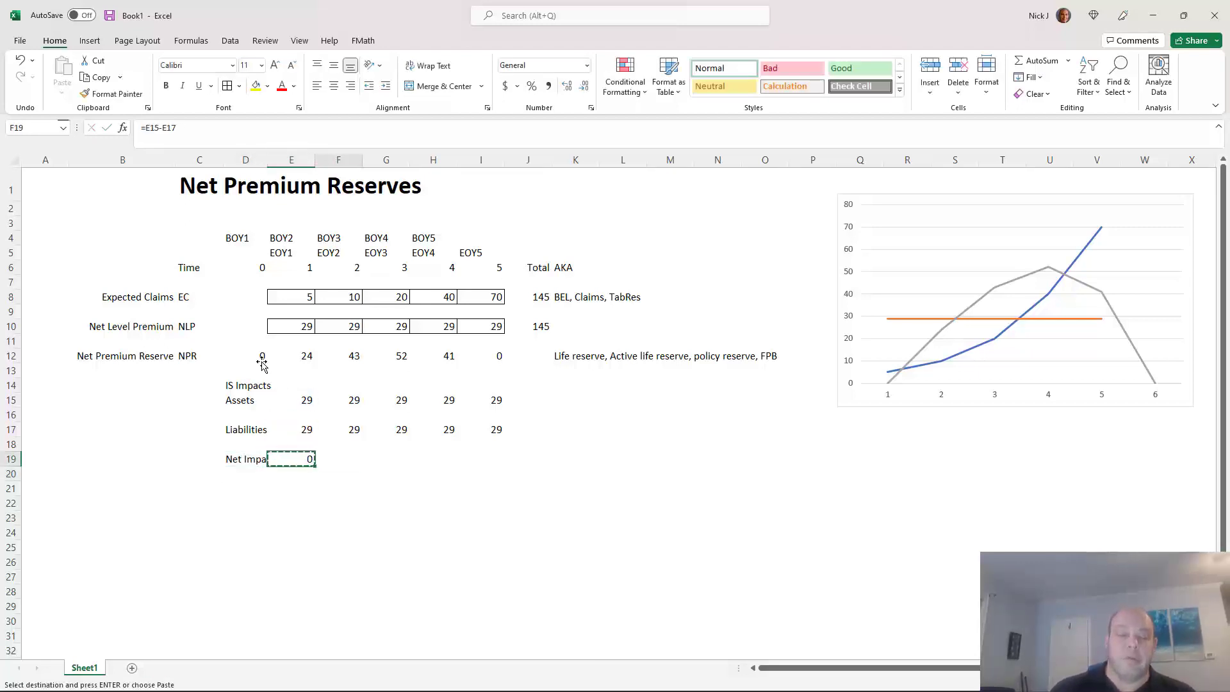
key("ctrl+v")
key("Right")
key("ctrl+v")
key("Right")
key("ctrl+v")
key("Right")
key("ctrl+v")
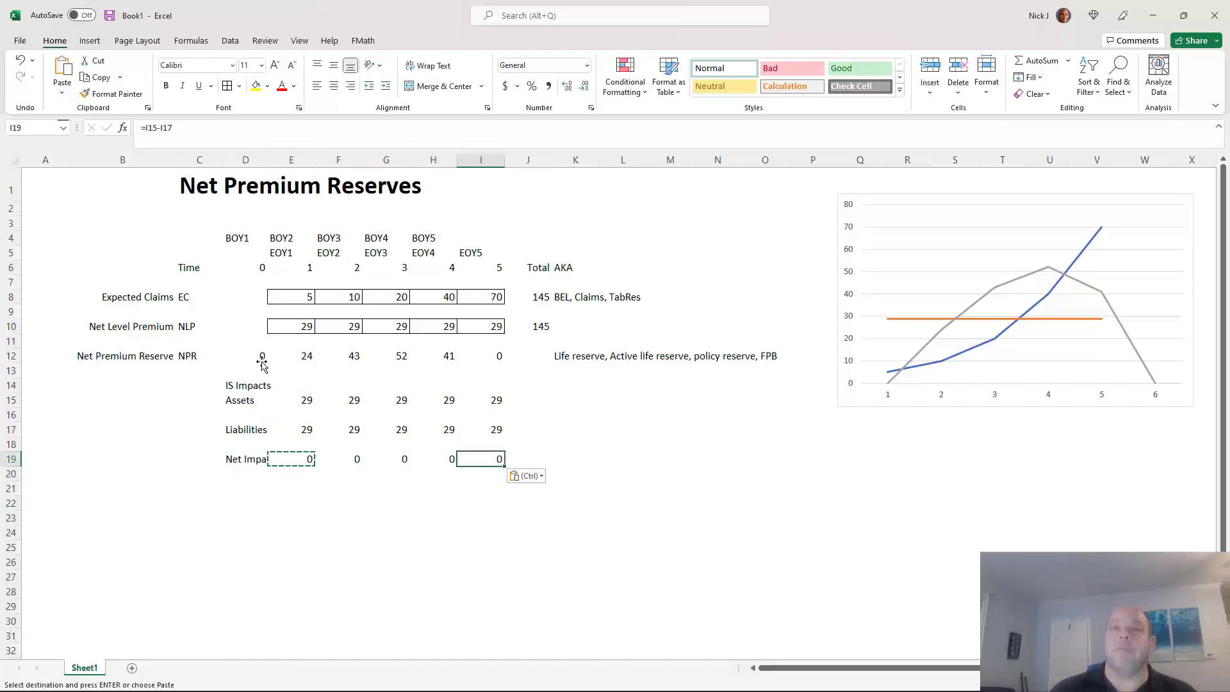
Right-align the 'Net Impact' label in D19.
key("Left")
key("Left")
key("Left")
key("Left")
key("Left")
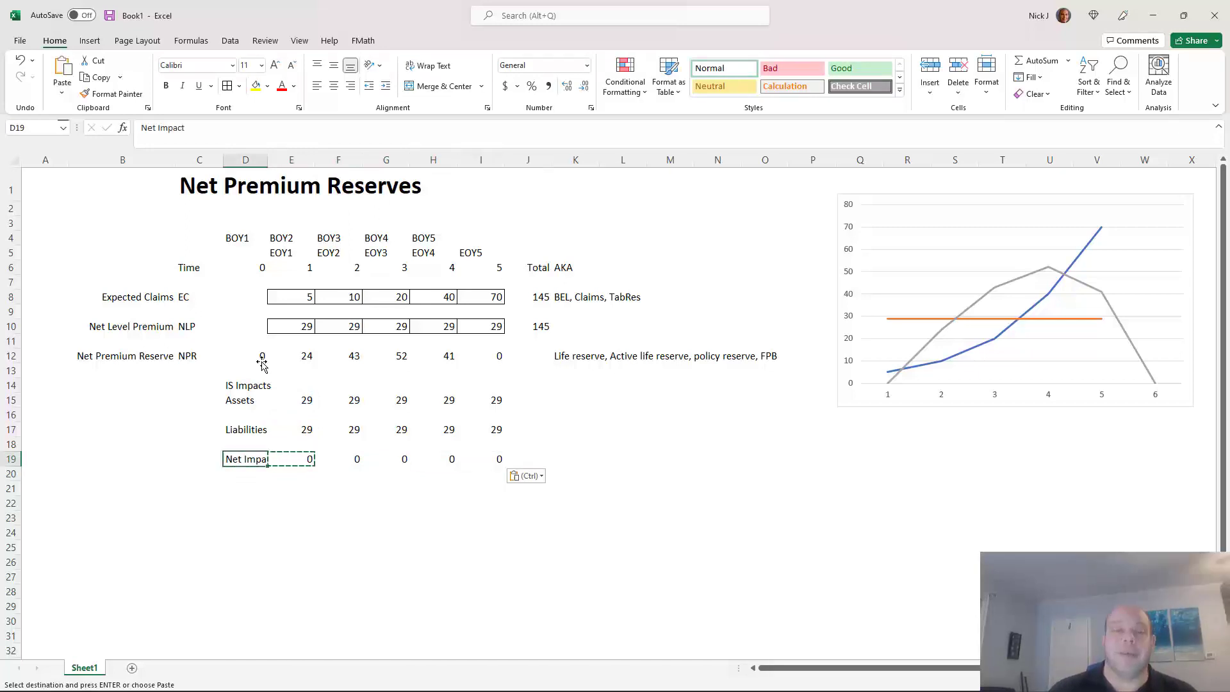
left_click(346, 90)
left_click(538, 444)
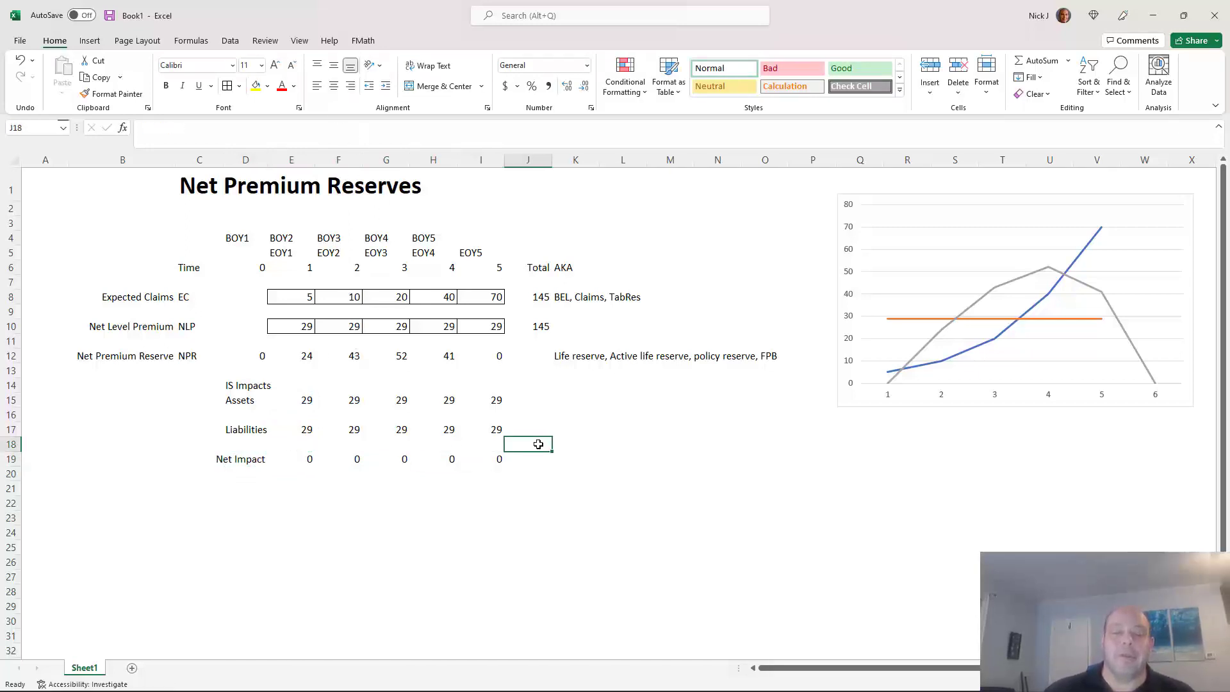
key("Up")
key("Left")
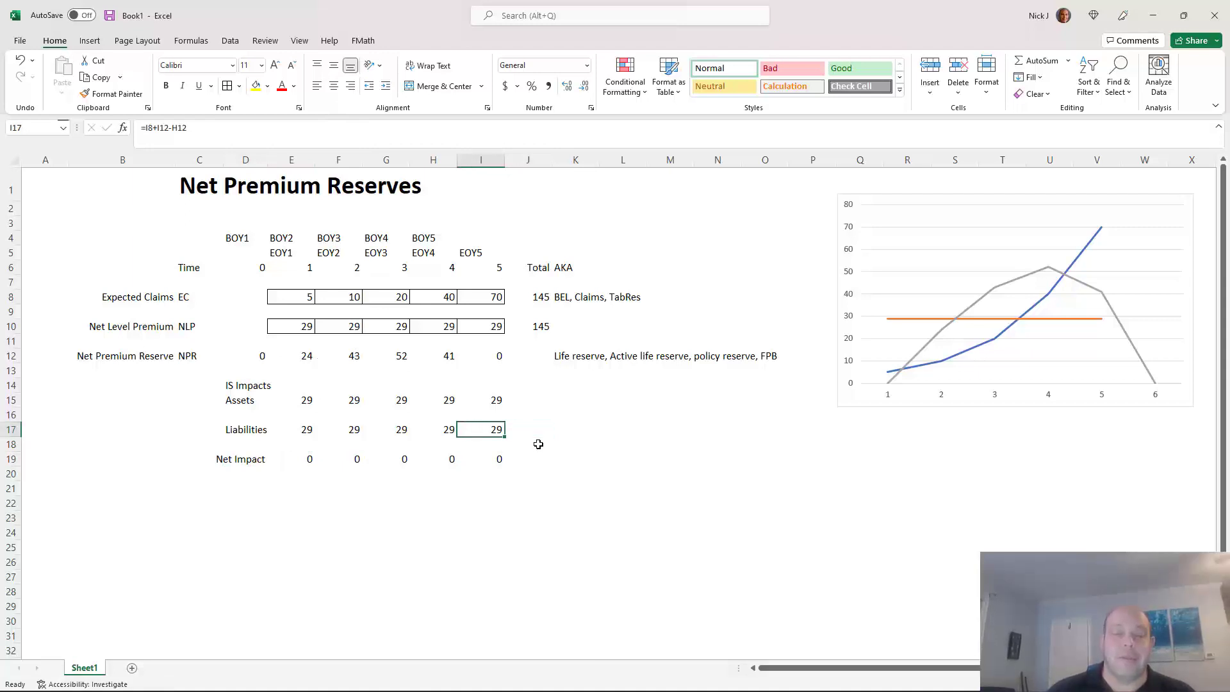